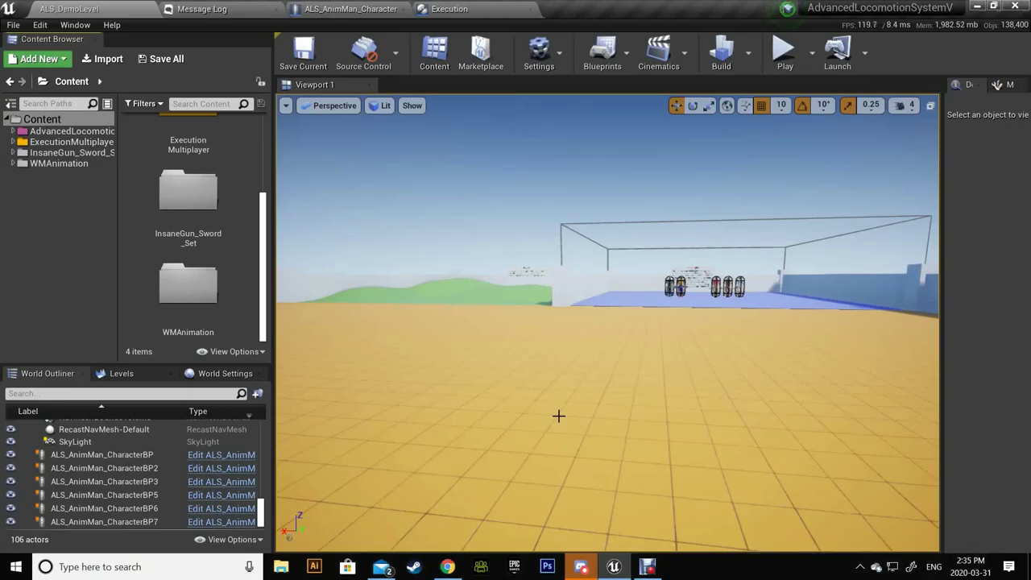
Step: Tilt the level view toward the floor and switch to the ALS_AnimMan_CharacterBP blueprint editor
mouse_move(595, 354)
right_down()
mouse_move(349, 435)
mouse_move(343, 424)
mouse_move(751, 451)
right_up()
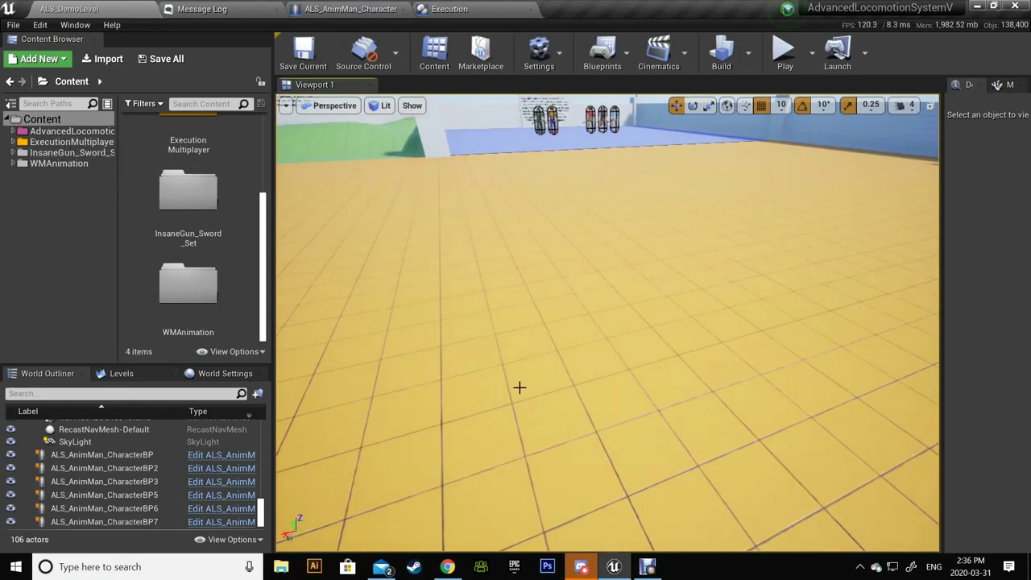
click(355, 10)
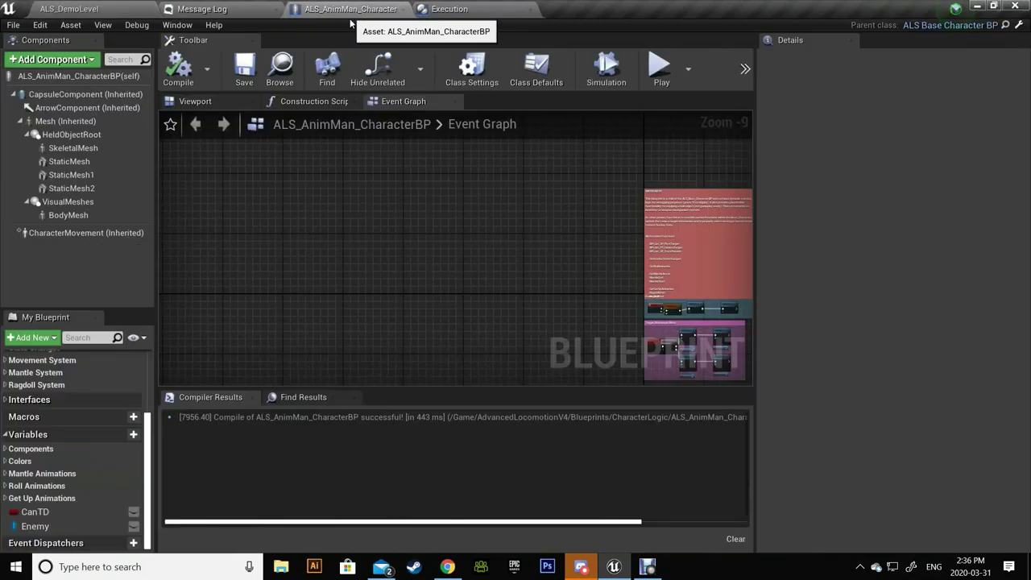
Step: In Class Defaults, empty the first Actor Tag (ALS_Character) so it reads None
click(80, 75)
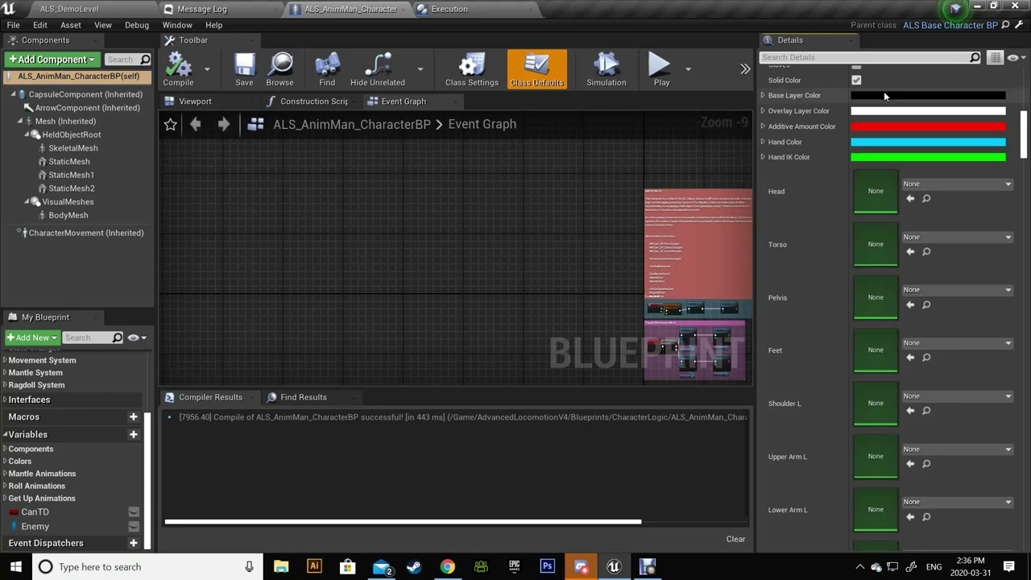
text(tag)
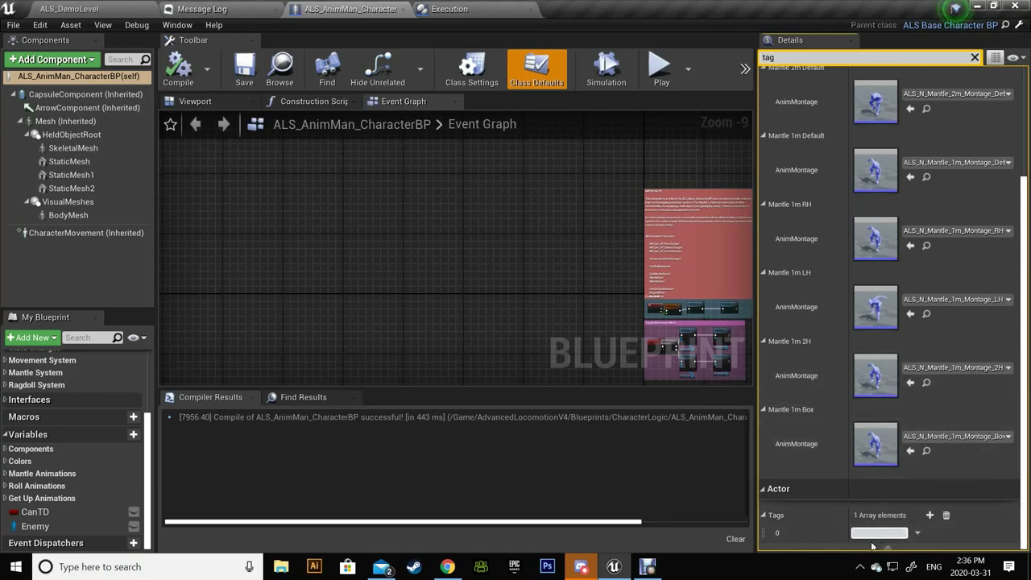
key(Return)
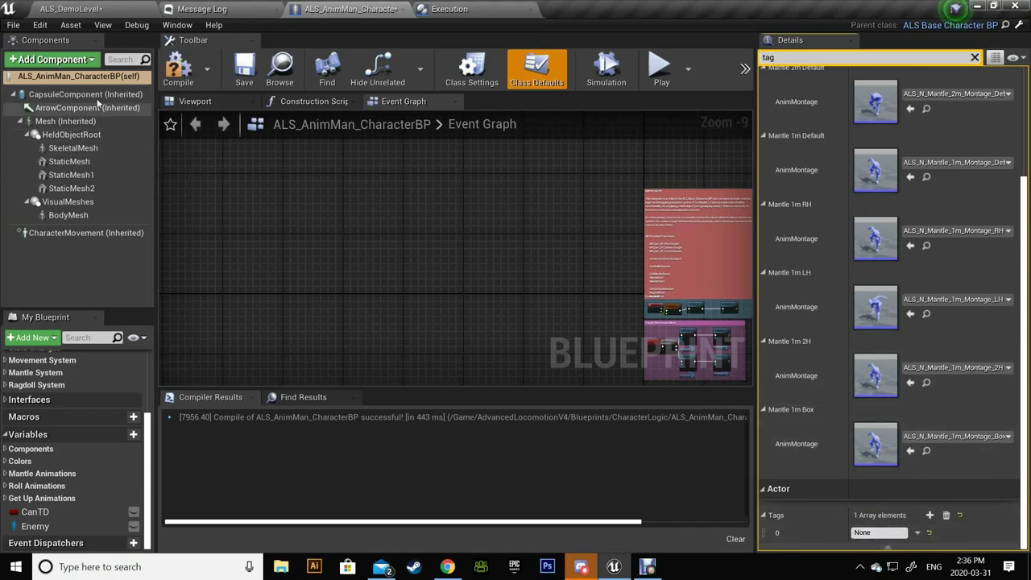
Step: Add a Spring Arm component to the character
click(68, 62)
text(s)
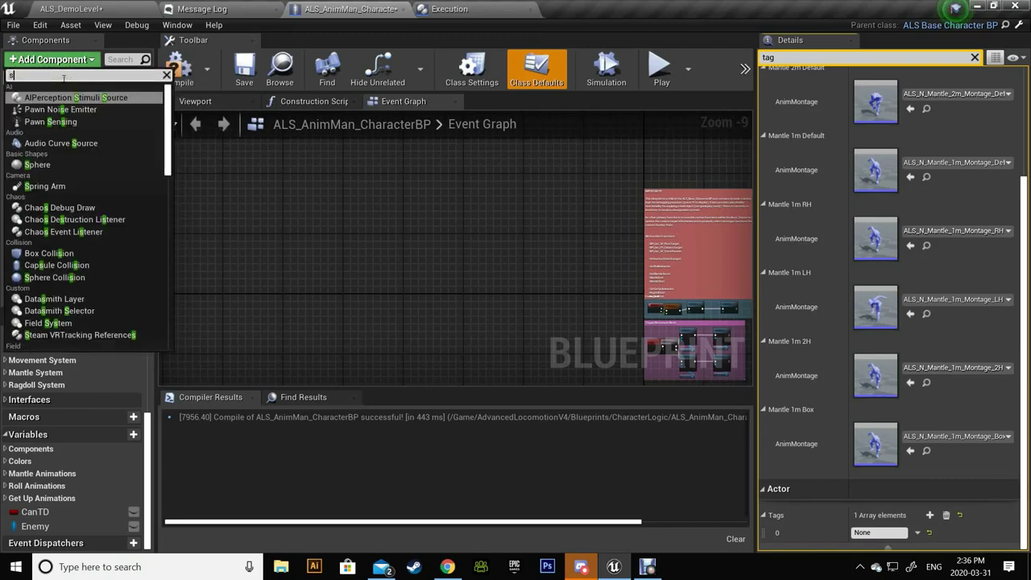
text(prina)
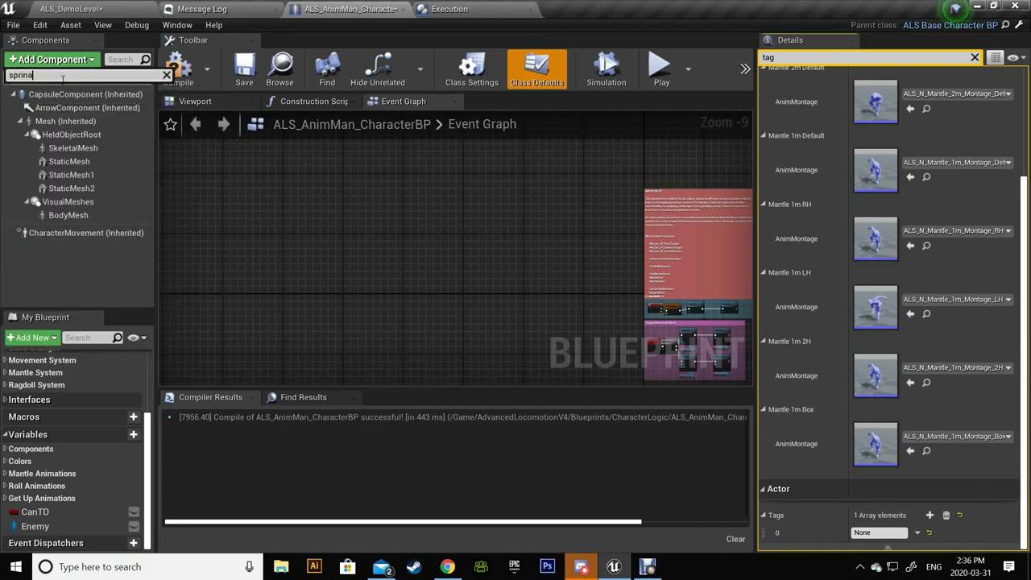
key(BackSpace)
click(37, 100)
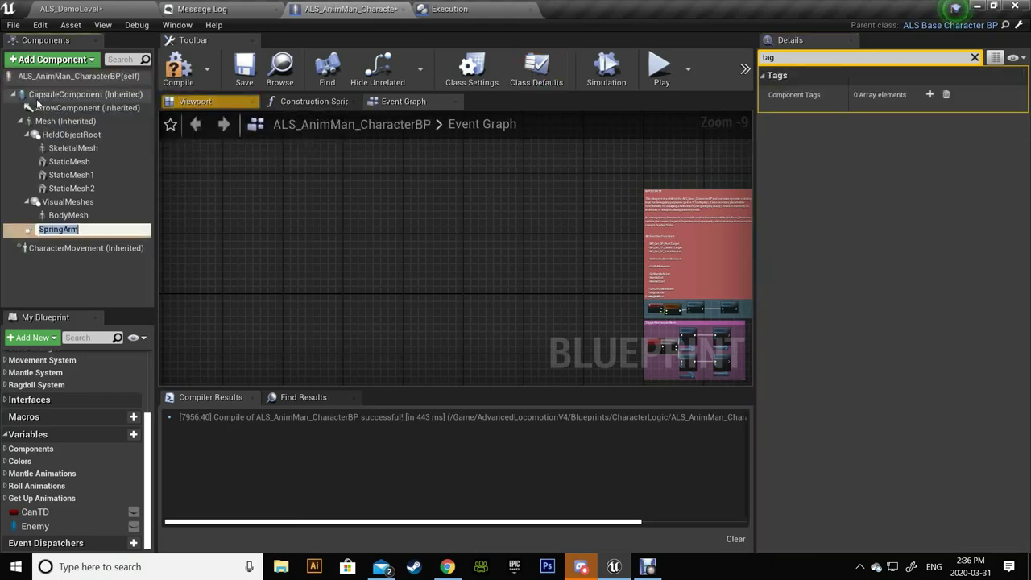
Step: Add a Camera under the SpringArm, show the Viewport, and clear the Details tag filter
click(46, 64)
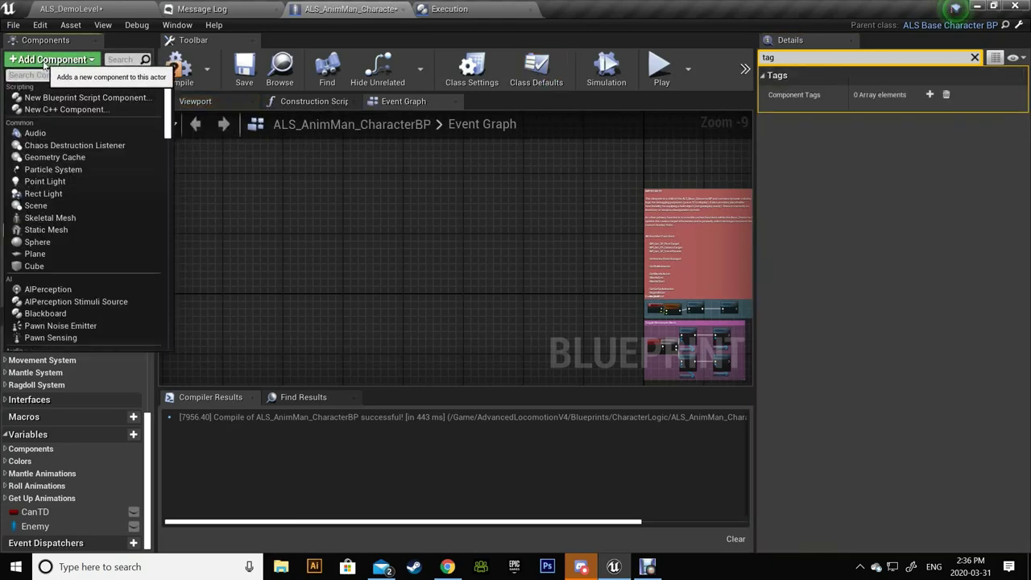
text(camera)
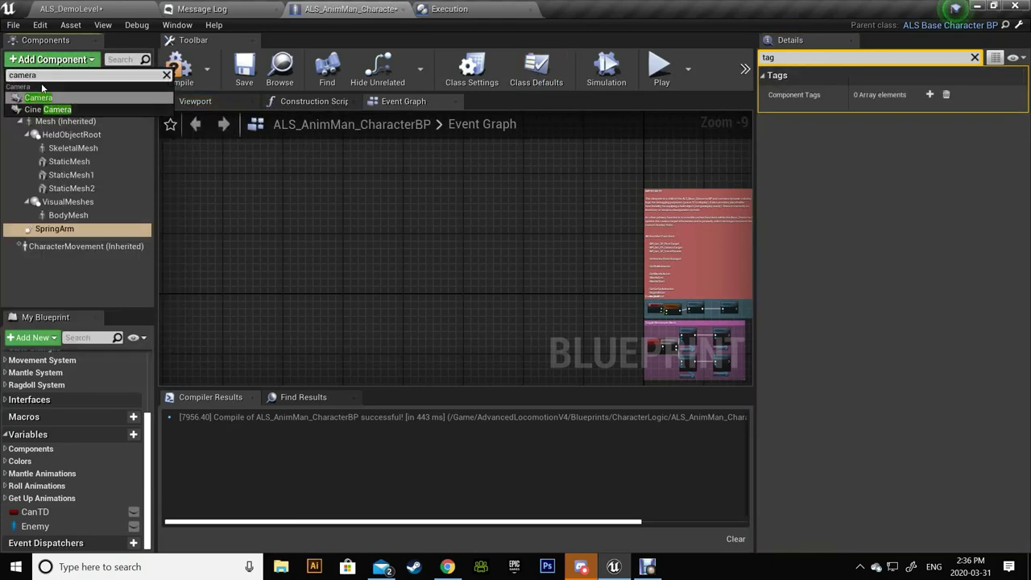
click(33, 97)
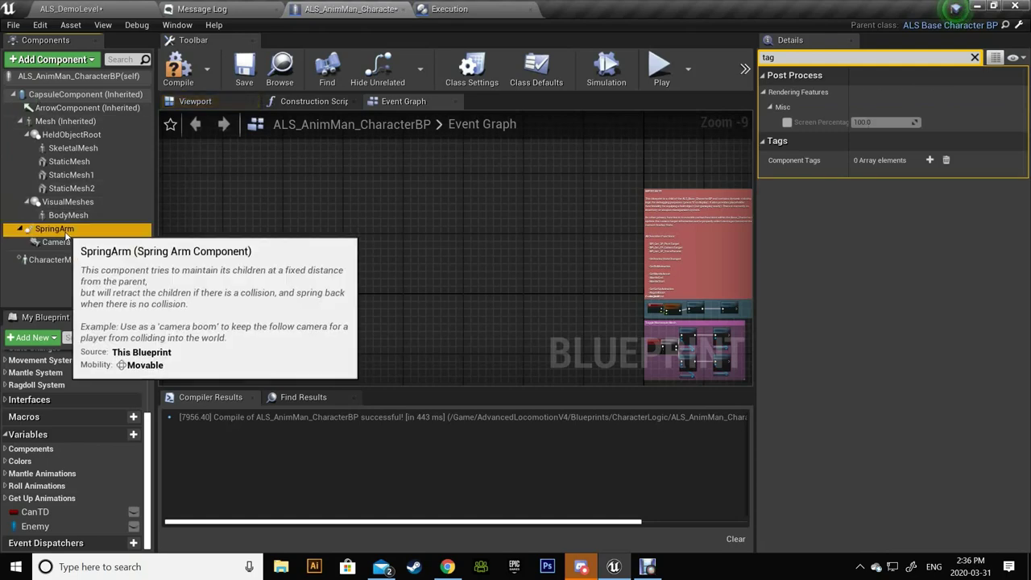
click(195, 101)
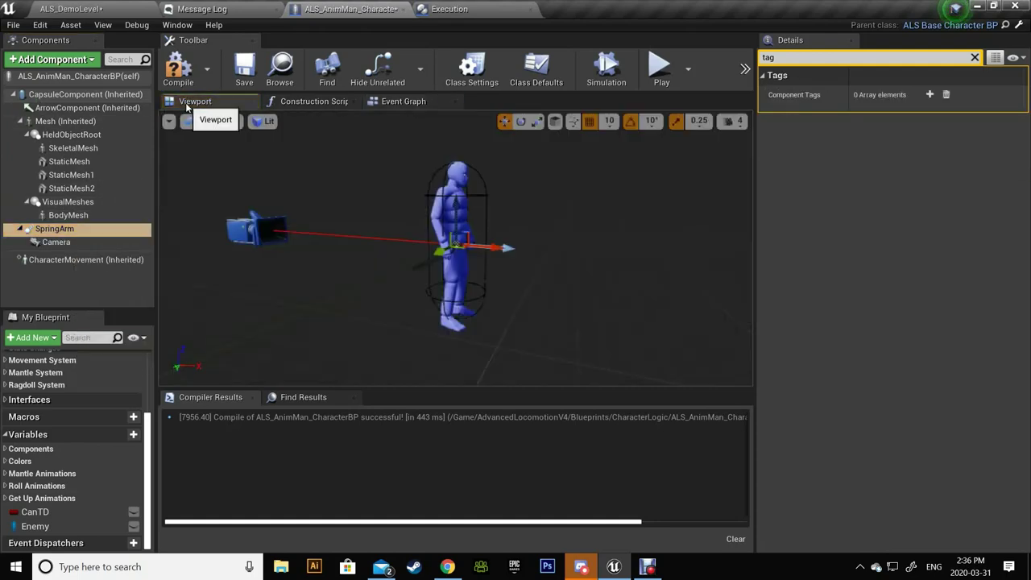
click(975, 58)
Step: Raise the SpringArm to Z 60 and enable Use Pawn Control Rotation, Camera Lag and Rotation Lag
drag(453, 205, 456, 152)
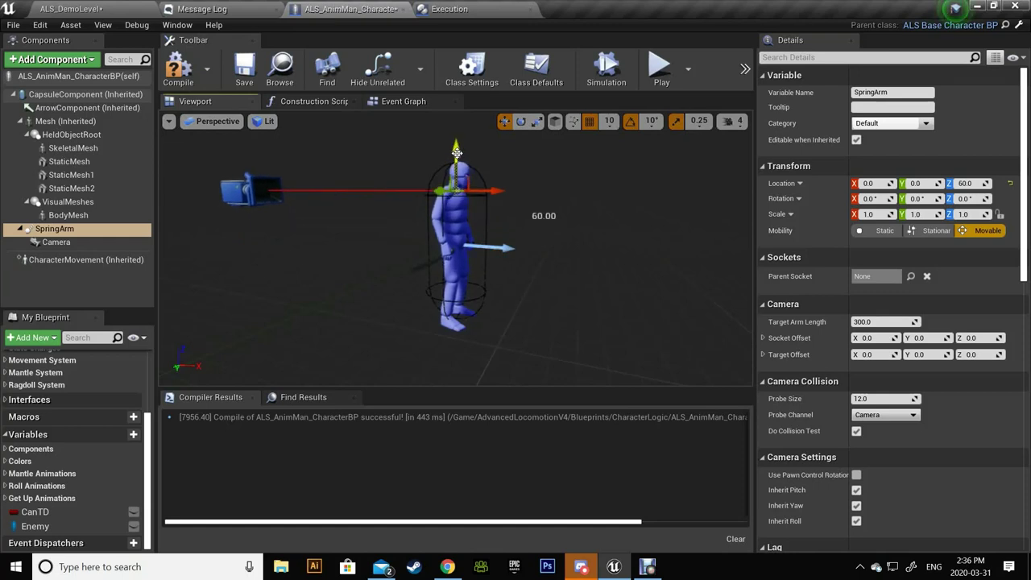
scroll(844, 478, down, 3)
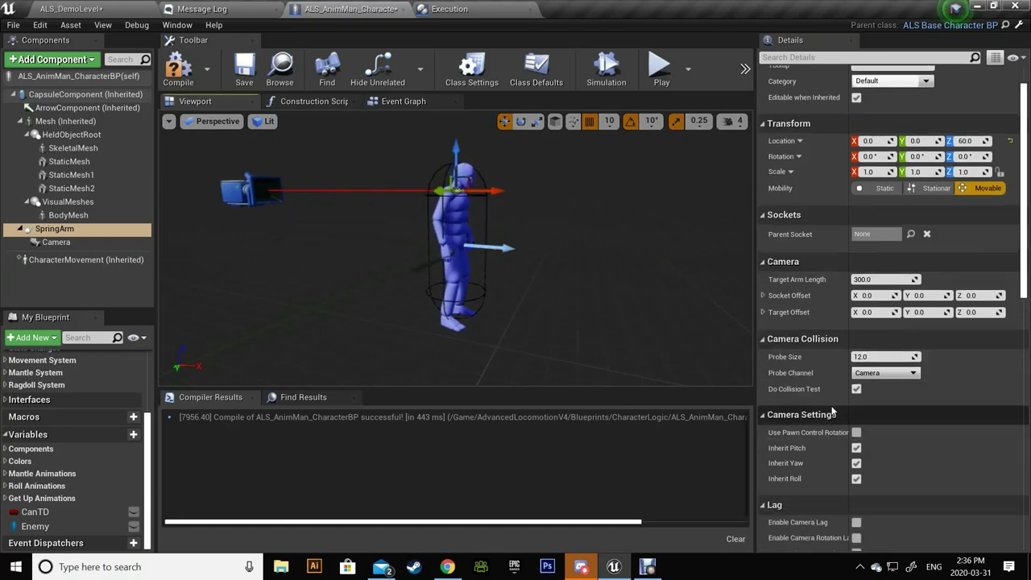
click(856, 345)
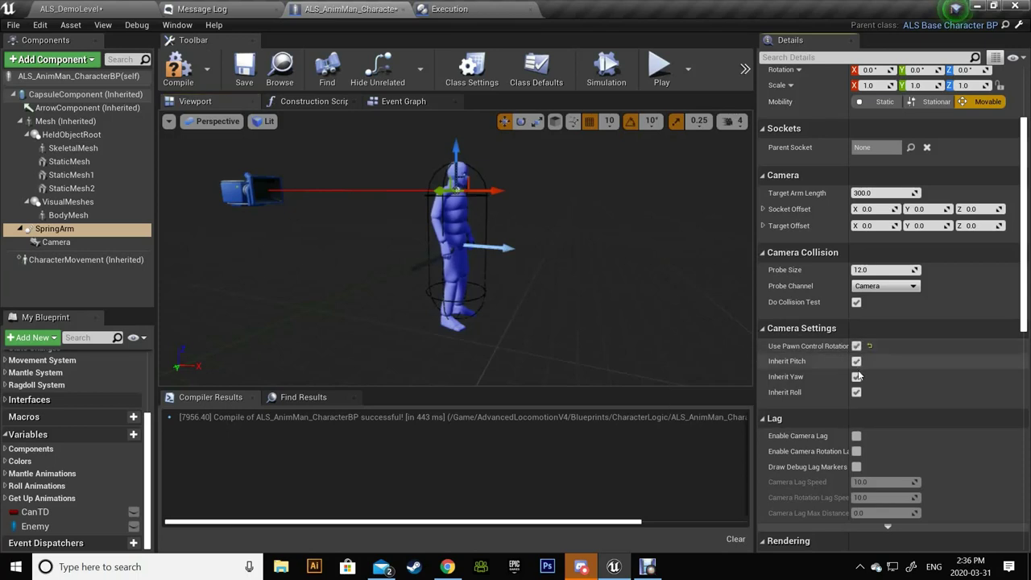
click(856, 436)
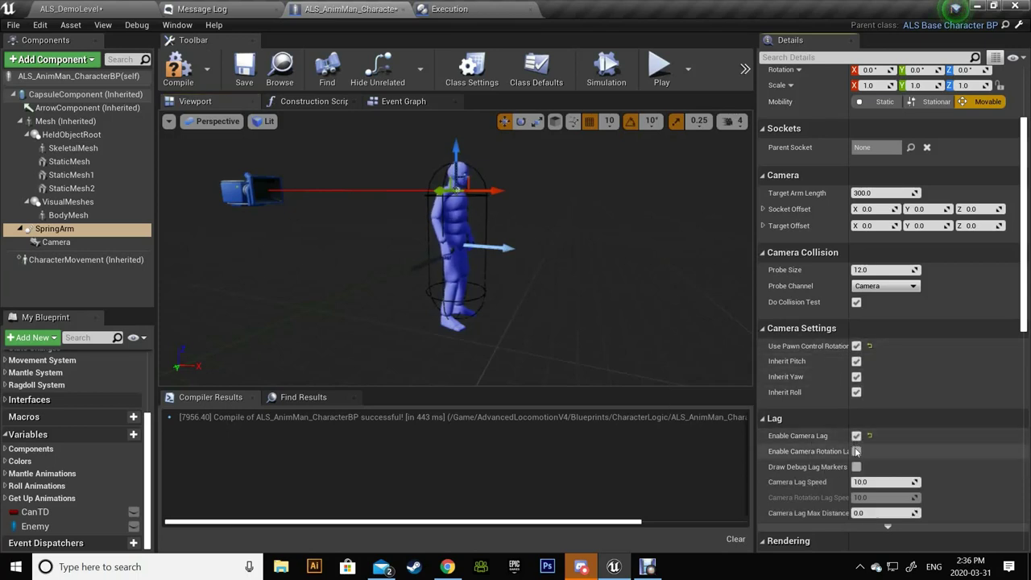
click(856, 451)
Step: Set both the camera lag speed and rotation lag speed to 7
click(866, 483)
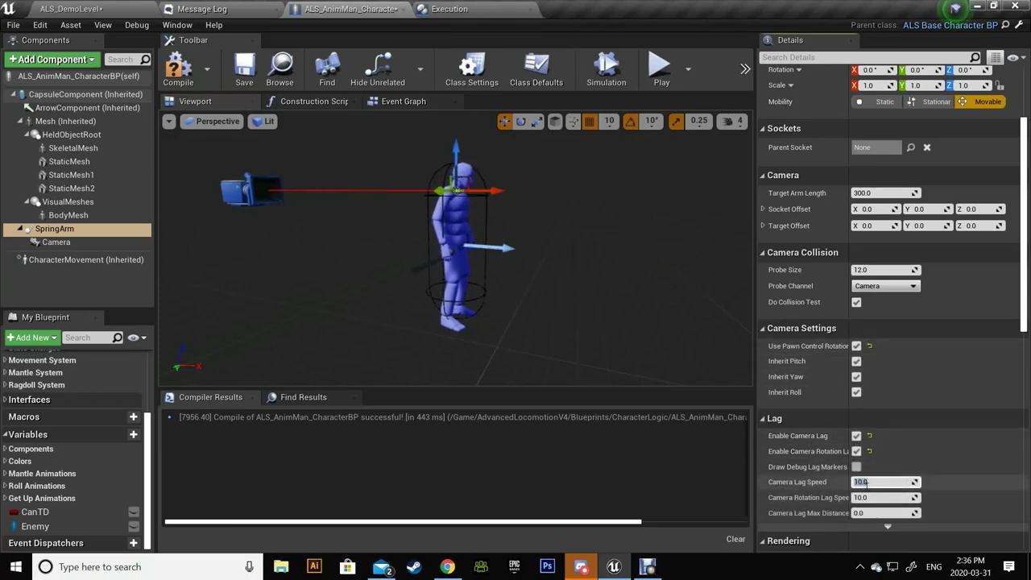
text(7)
key(Tab)
text(7)
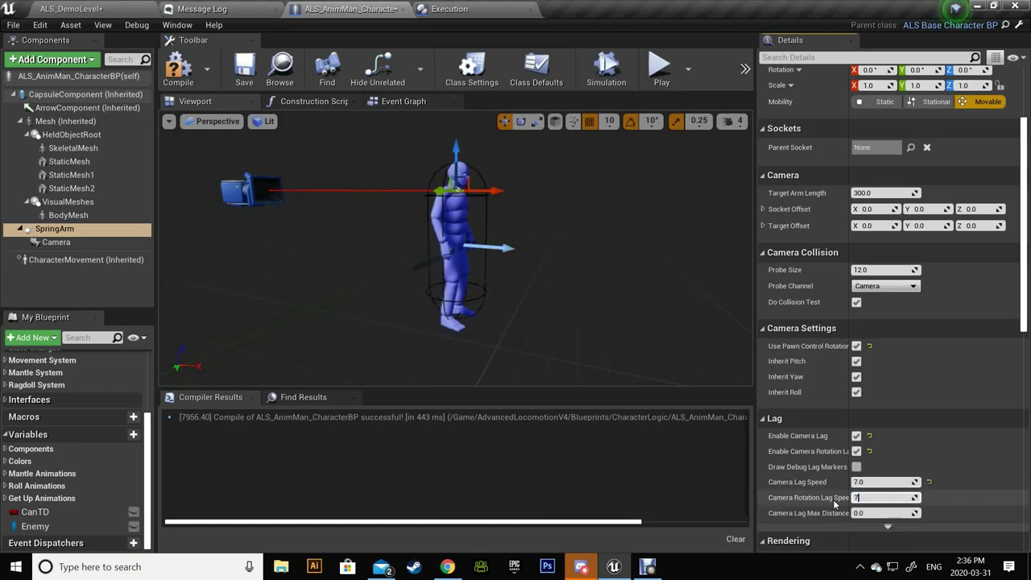
scroll(881, 446, up, 3)
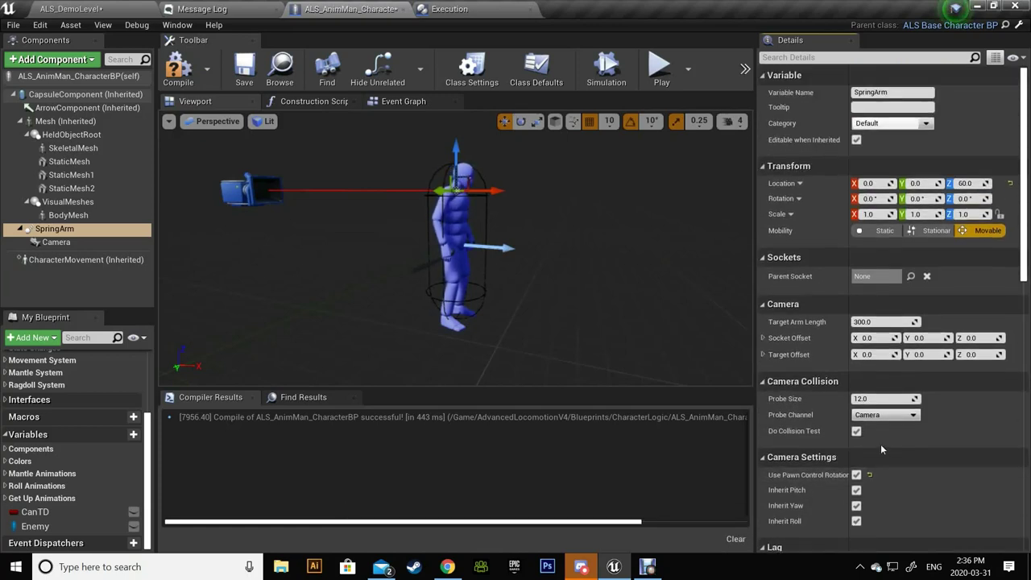
Step: Compile, then run the character in a standalone game to test the follow camera before exiting with Esc
click(178, 69)
click(661, 68)
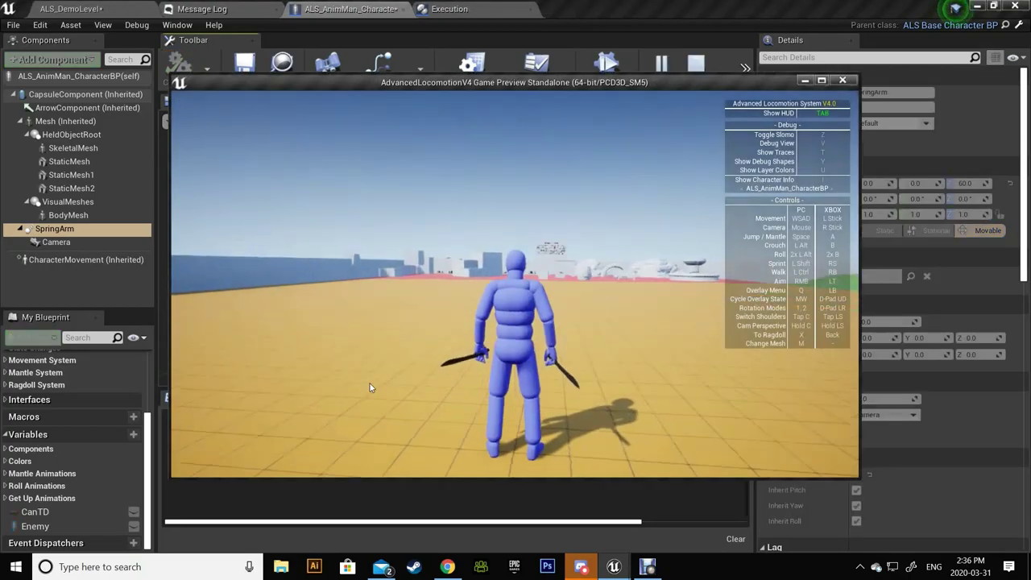
key(w)
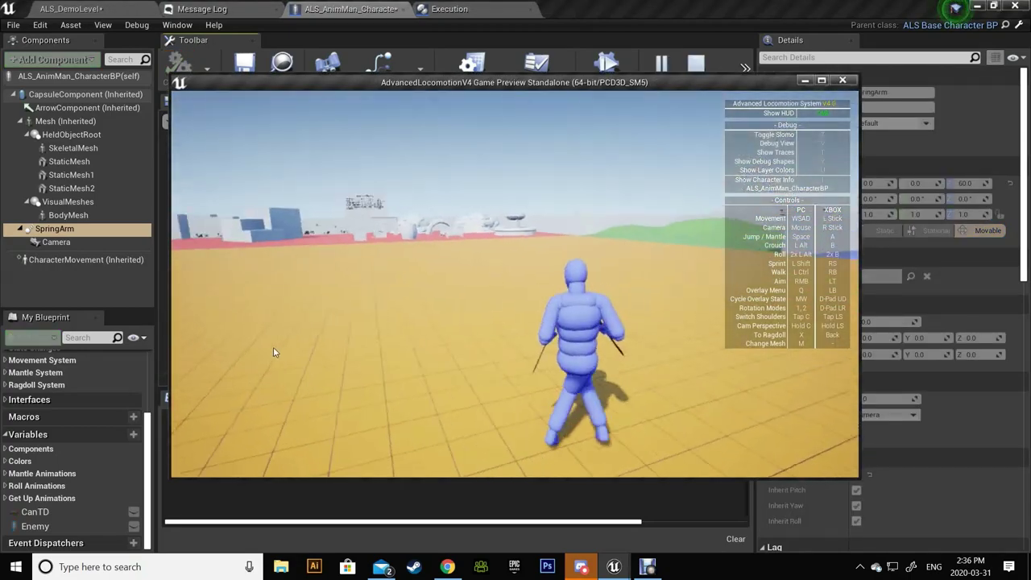
key(w)
key(w)
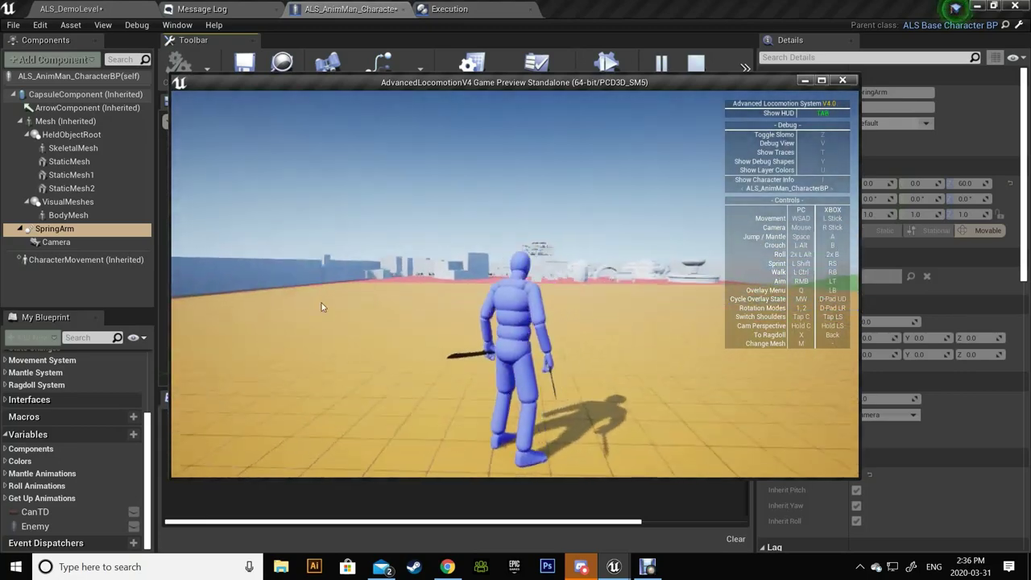
key(Escape)
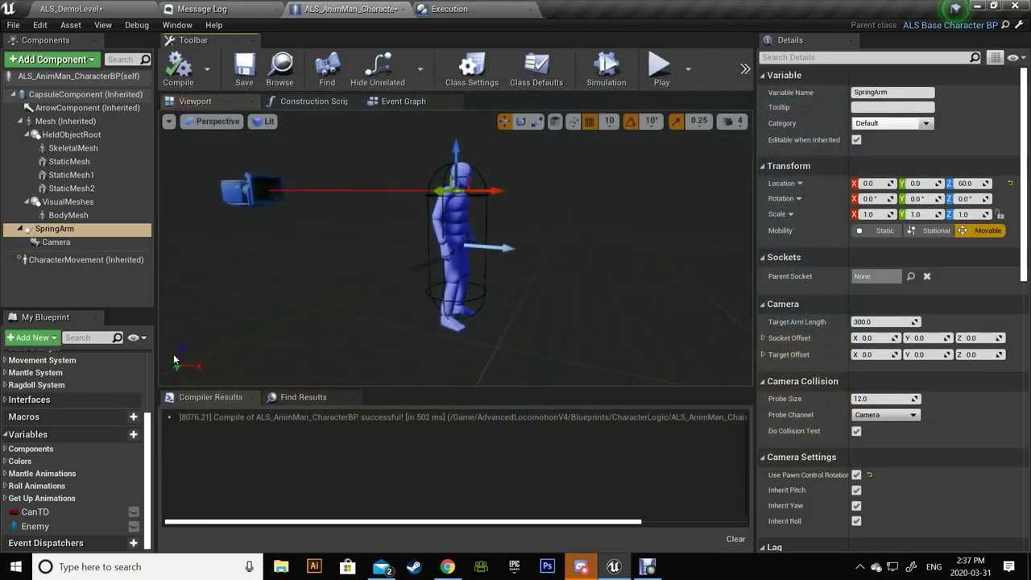
scroll(55, 443, up, 3)
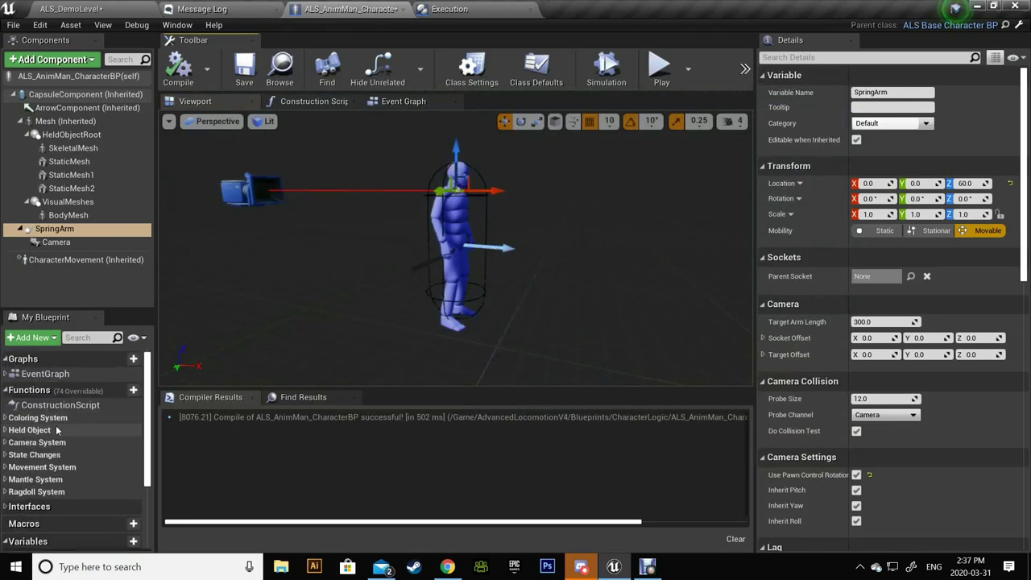
Step: Inspect the Construction Script's hand_rSocket and hand_lSocket AttachToComponent nodes, then bring up the Add Component list
double_click(44, 406)
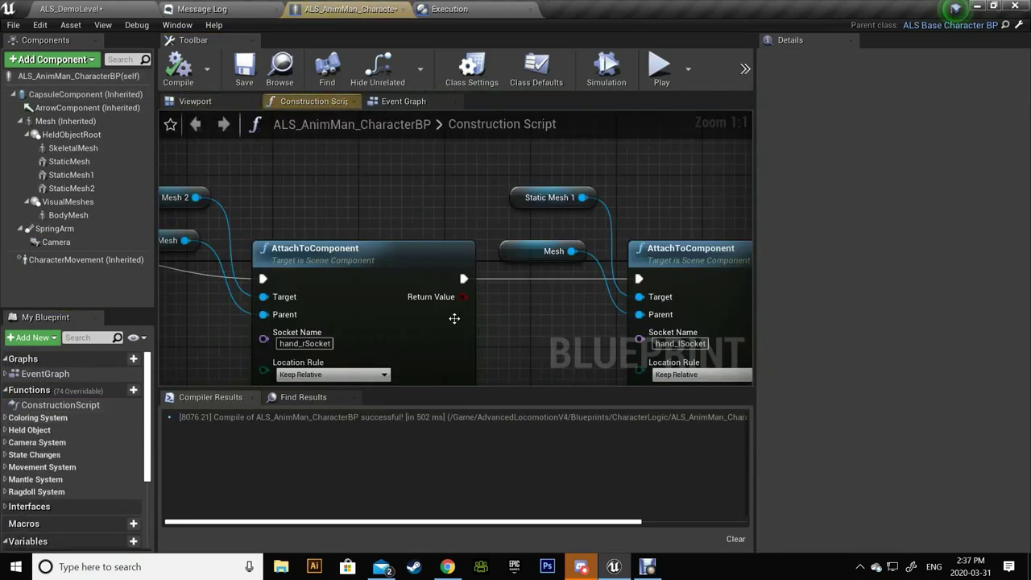
scroll(460, 308, down, 5)
scroll(460, 308, up, 3)
scroll(460, 309, up, 2)
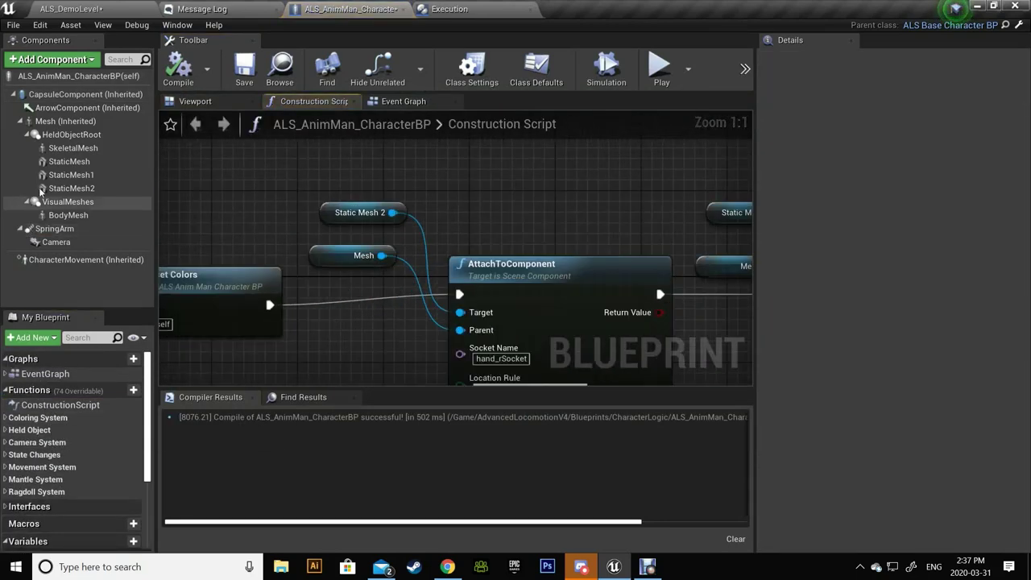
right_drag(357, 293, 197, 229)
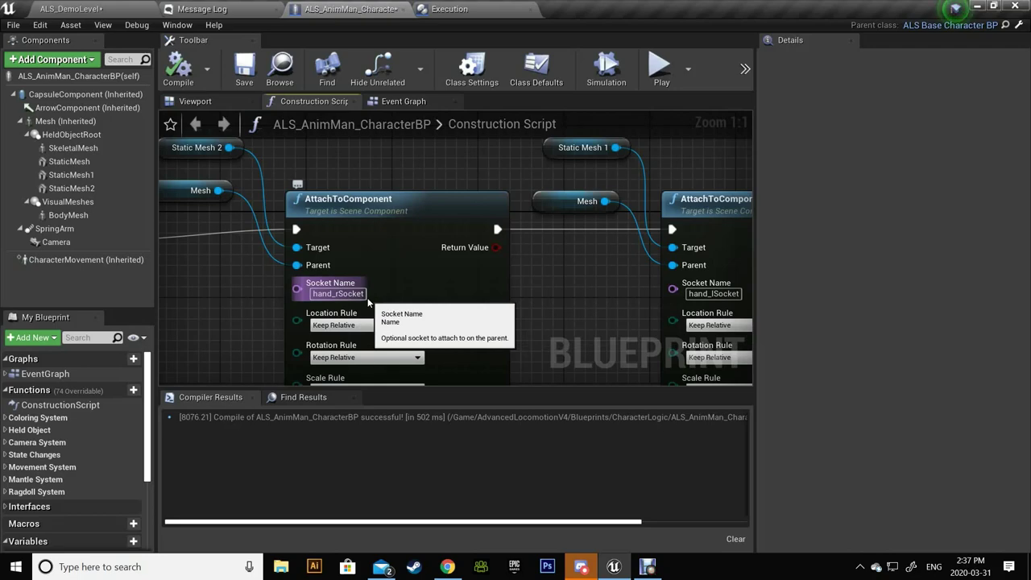
right_drag(526, 308, 264, 303)
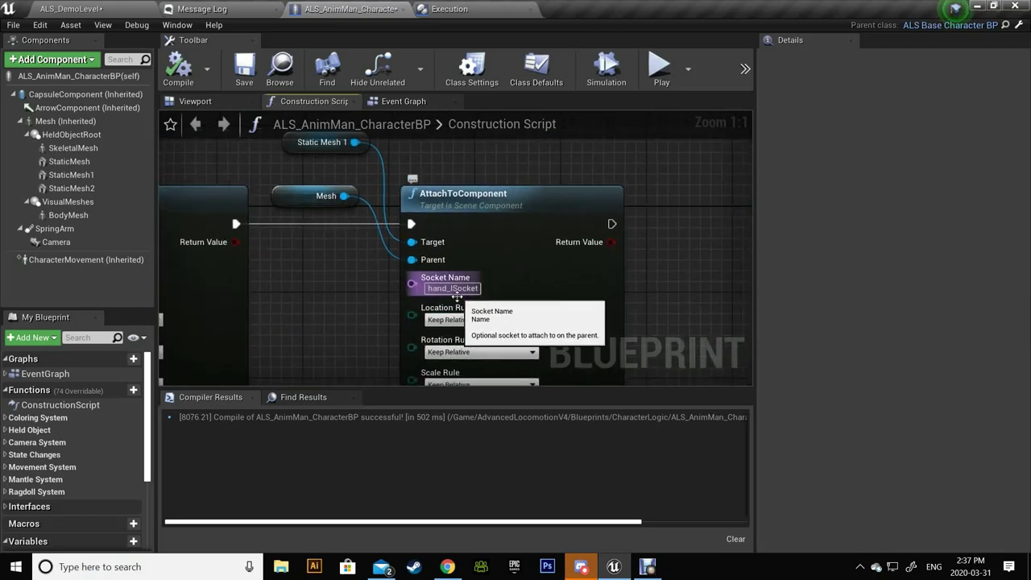
right_drag(343, 300, 494, 320)
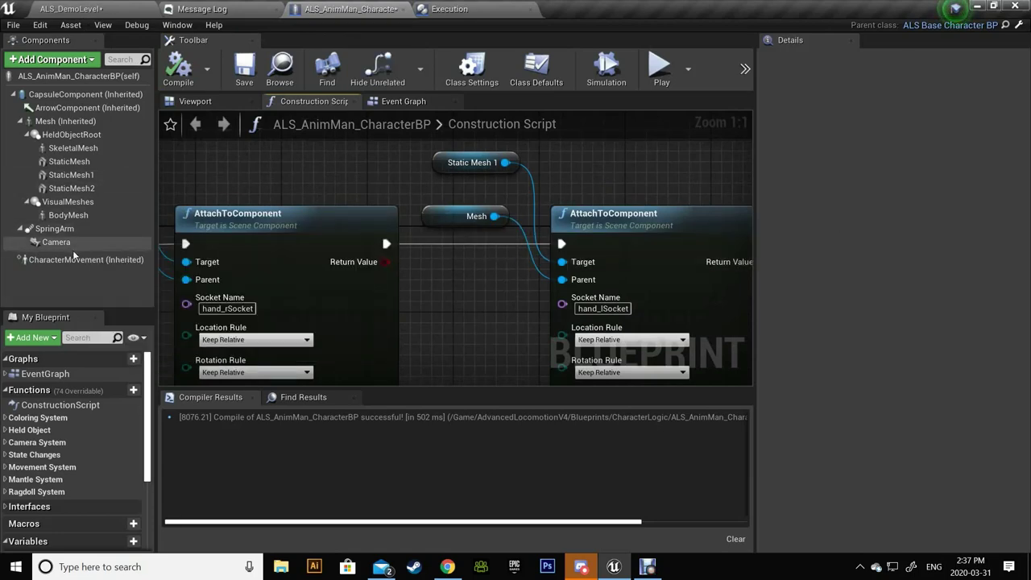
right_drag(430, 253, 531, 316)
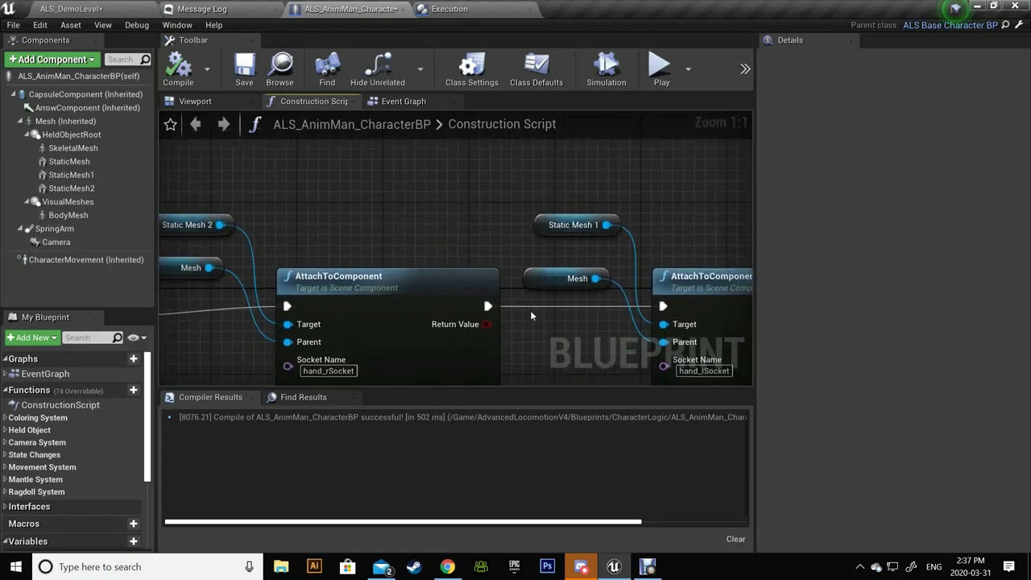
click(50, 60)
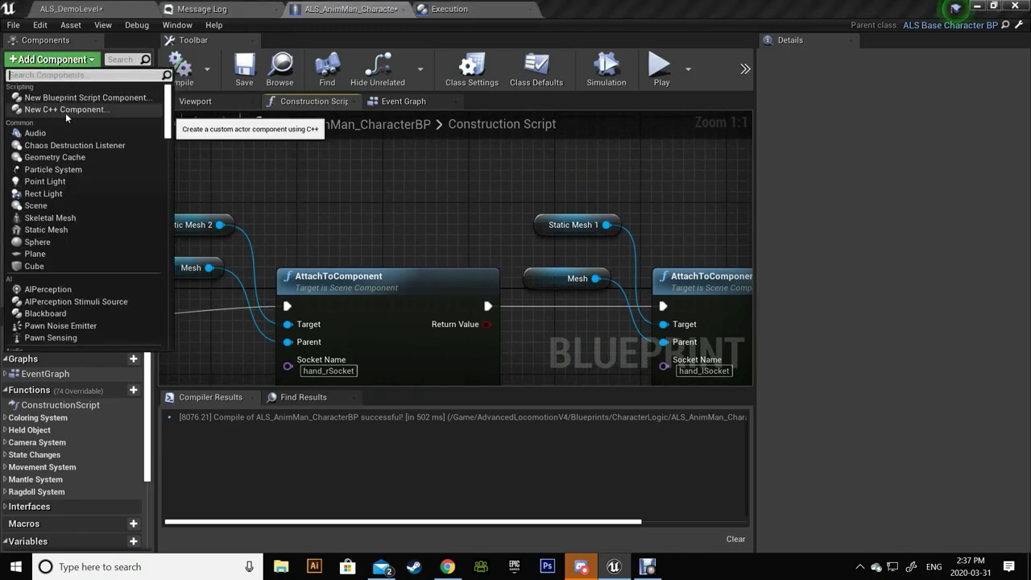
Step: Add an Execution component to ALS_AnimMan_CharacterBP
text(exec)
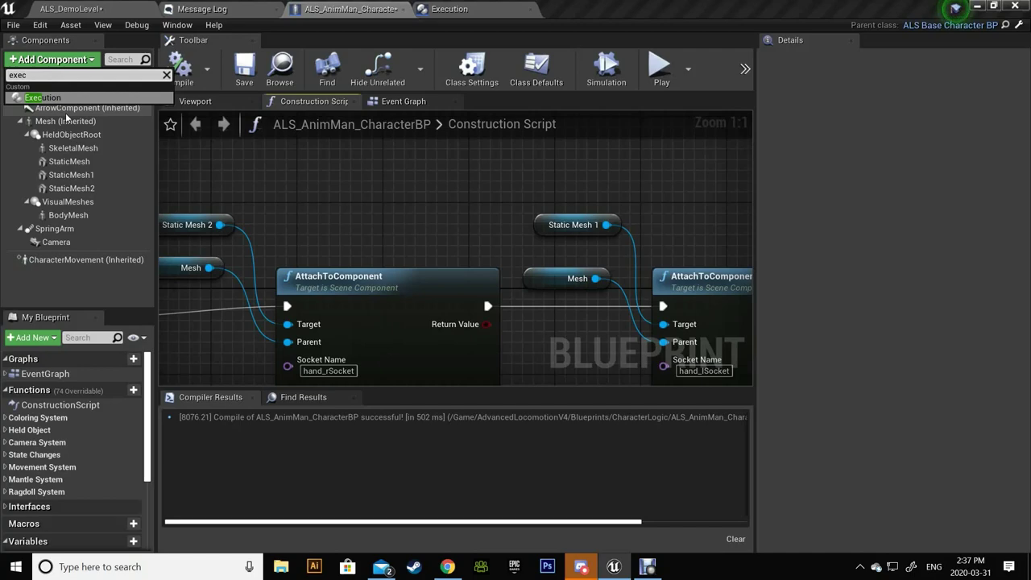
click(42, 98)
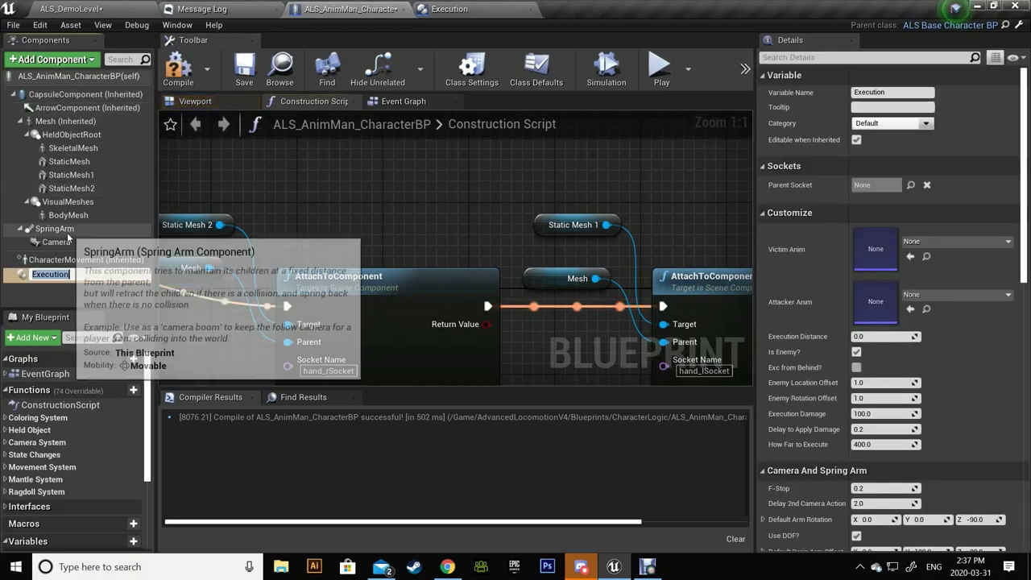
click(84, 261)
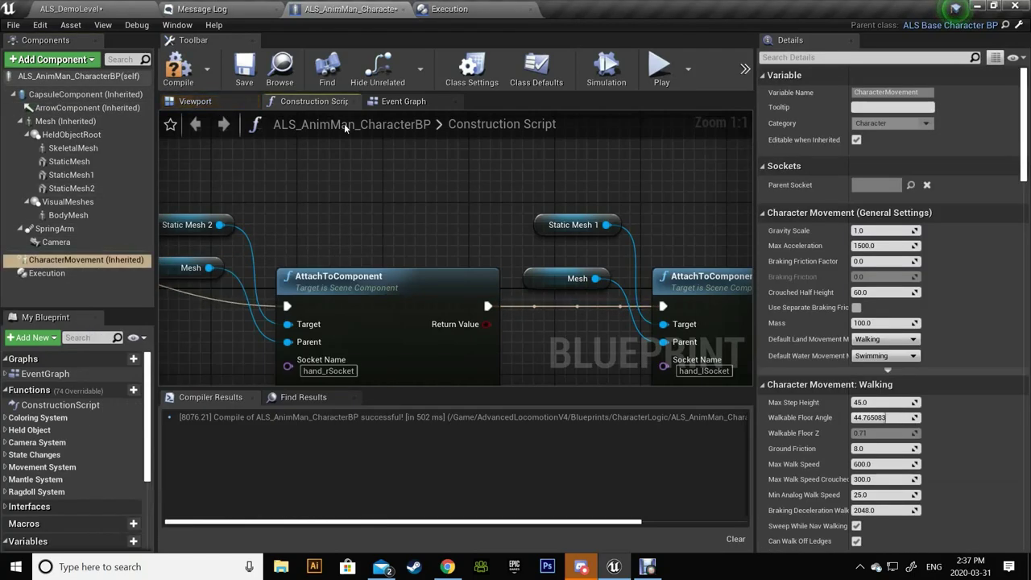
Step: Look over the Event Graph, then go back to the ALS_DemoLevel level editor
click(394, 101)
right_drag(391, 184, 435, 245)
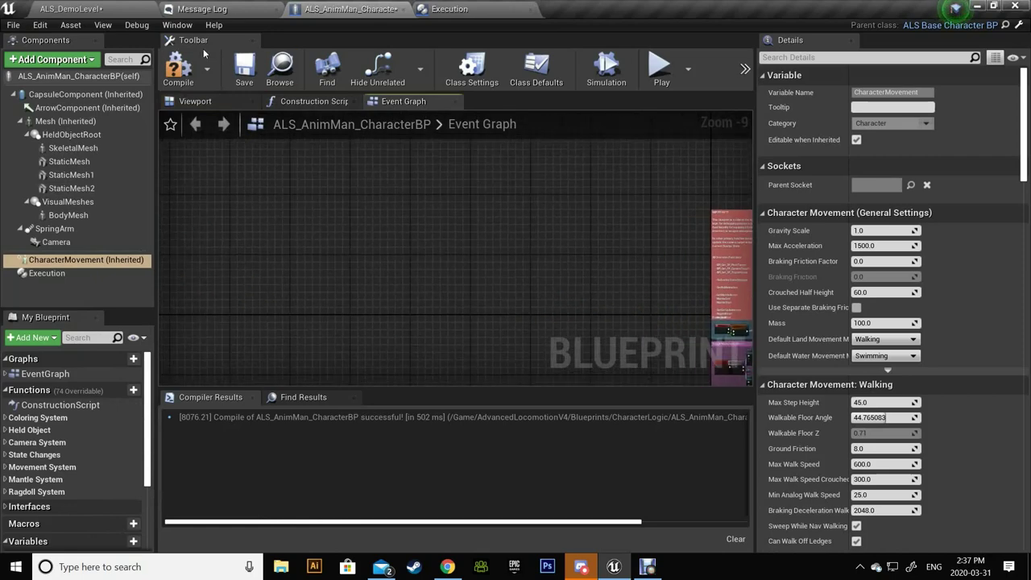
click(111, 8)
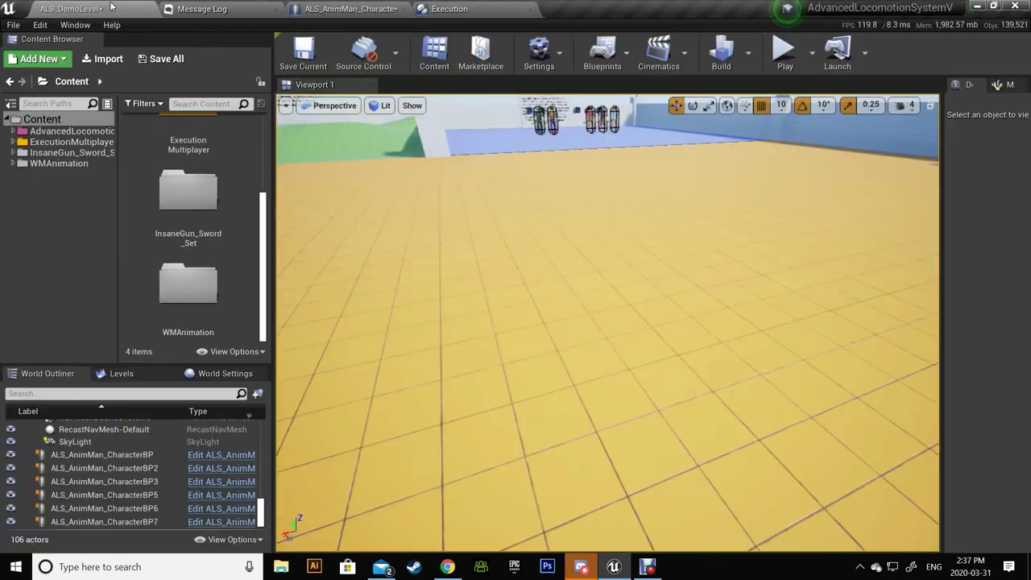
Step: Open ThirdPersonCharacter from ExecutionMultiplayer > Blueprints and study its Init Component nodes
click(69, 142)
scroll(220, 231, up, 2)
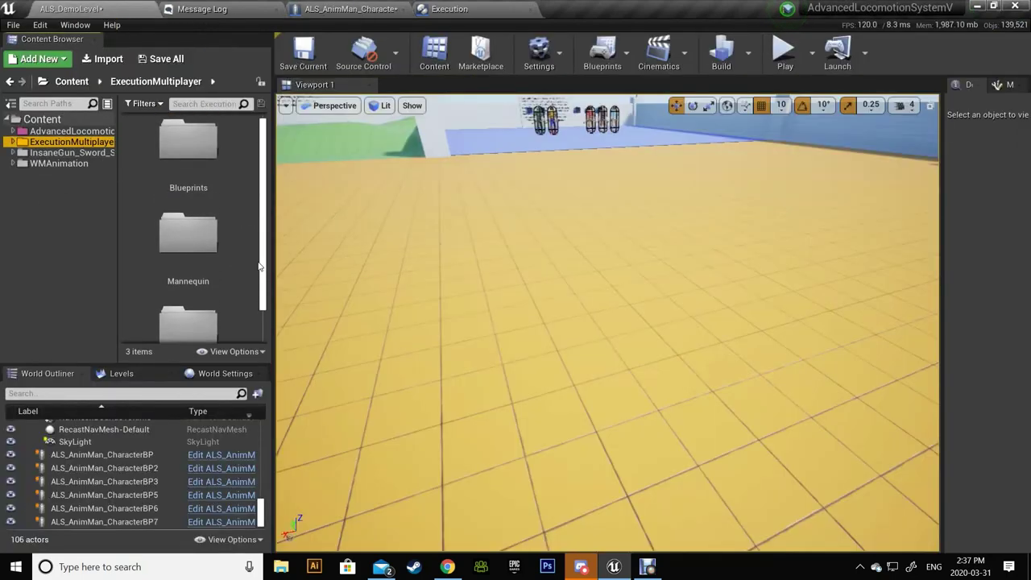
double_click(188, 149)
scroll(236, 265, down, 2)
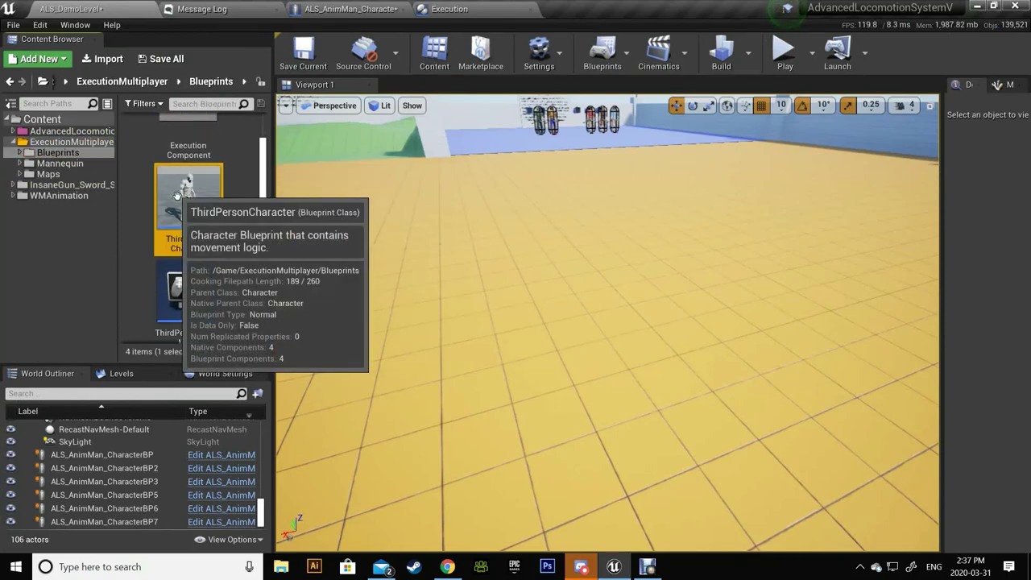
double_click(177, 196)
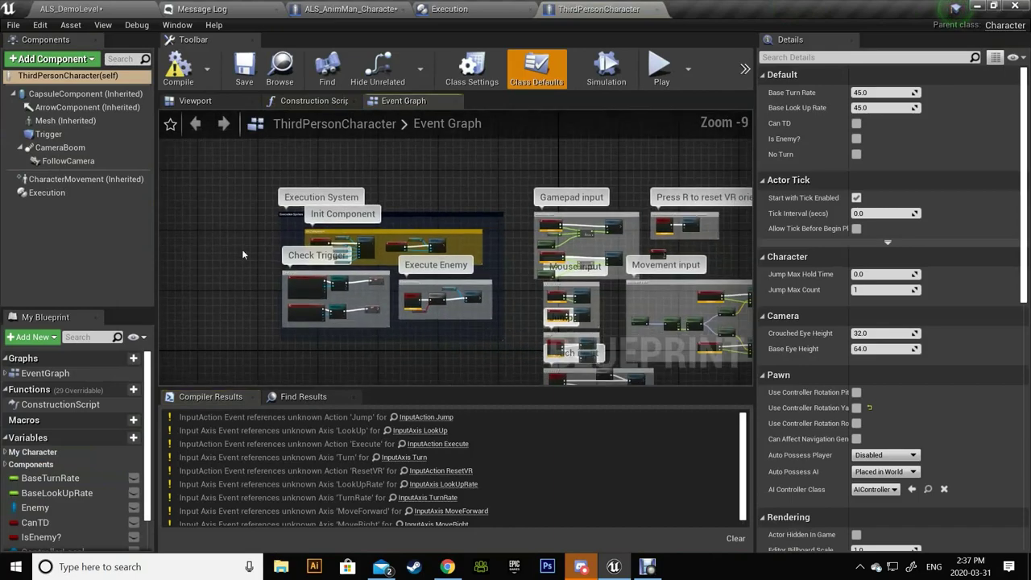
scroll(241, 249, up, 3)
scroll(219, 238, down, 3)
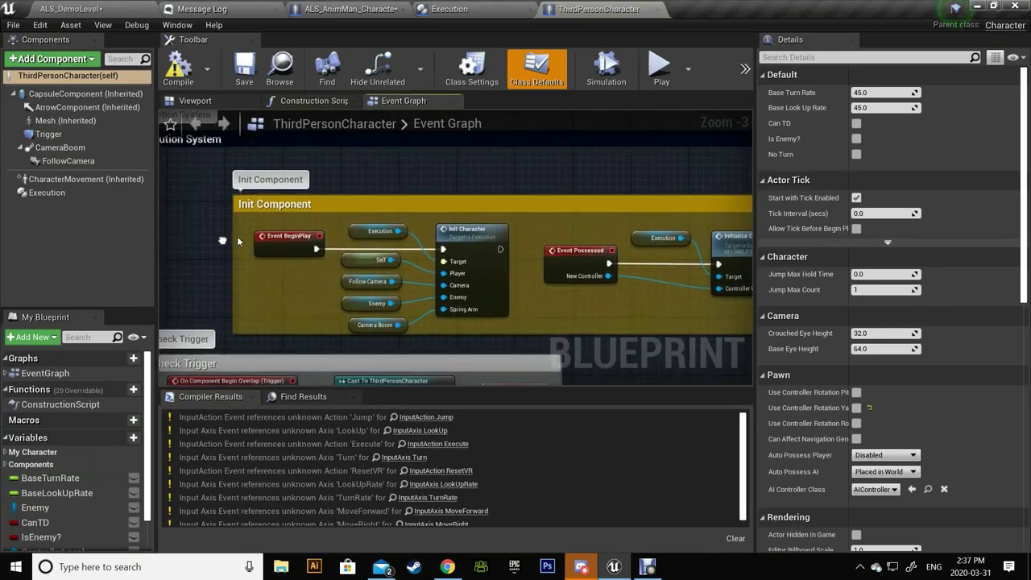
mouse_move(206, 209)
mouse_down()
mouse_move(434, 250)
mouse_move(490, 272)
mouse_up()
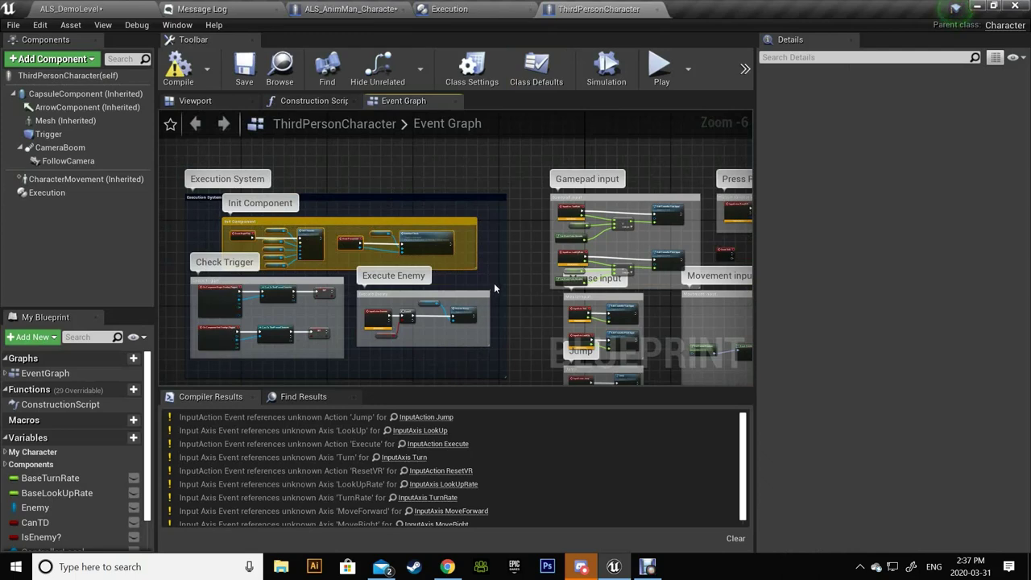
scroll(459, 325, up, 6)
scroll(458, 319, down, 1)
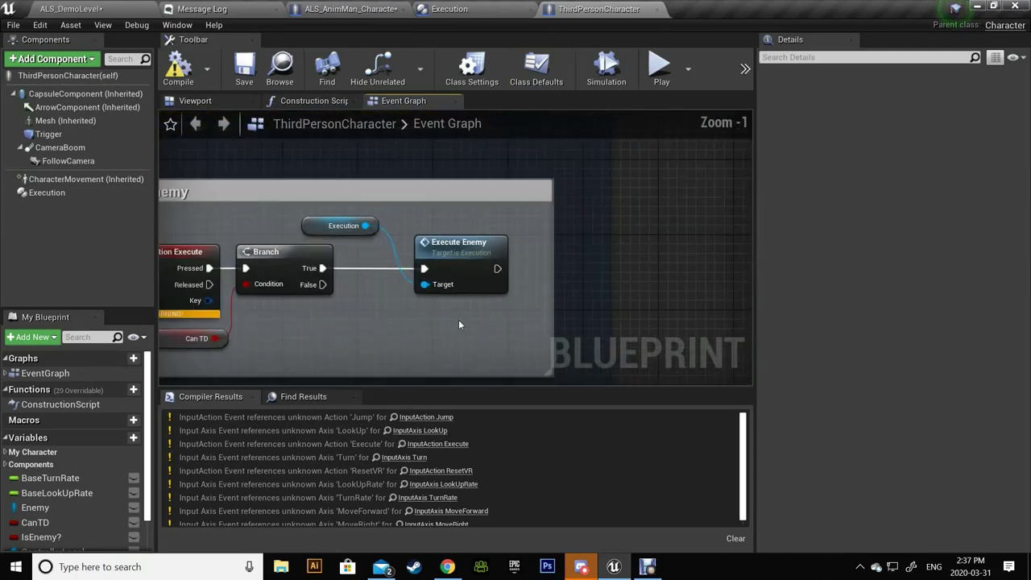
scroll(458, 319, down, 6)
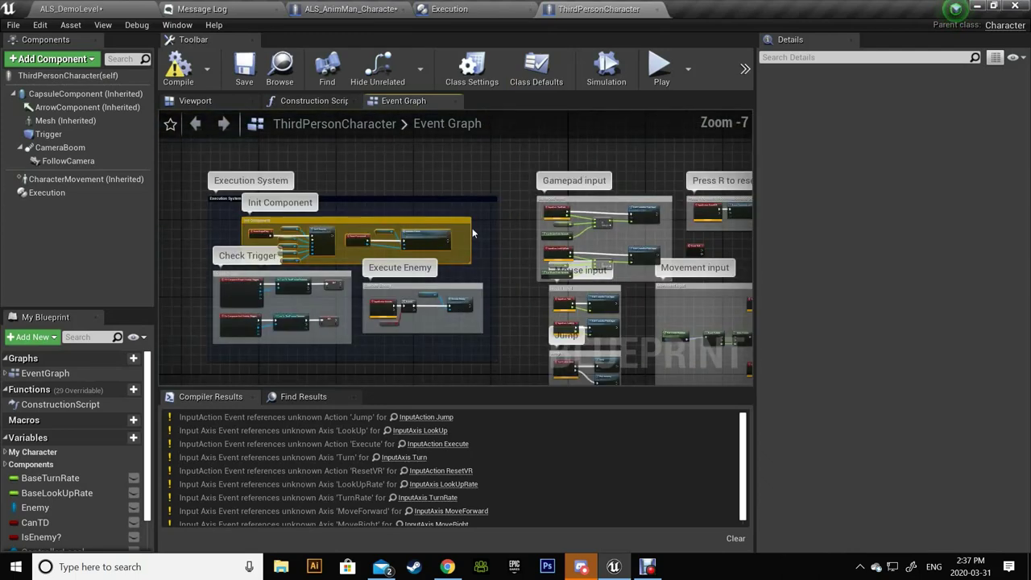
Step: Delete the accidentally placed capsule trace node in ALS_AnimMan_CharacterBP, then return to ThirdPersonCharacter
click(367, 9)
right_drag(307, 254, 399, 254)
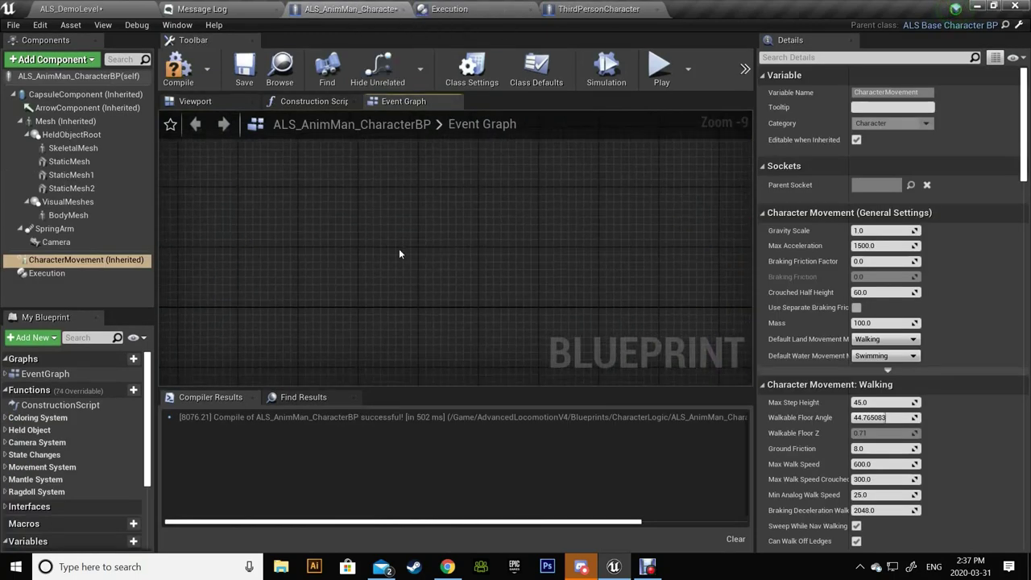
click(349, 260)
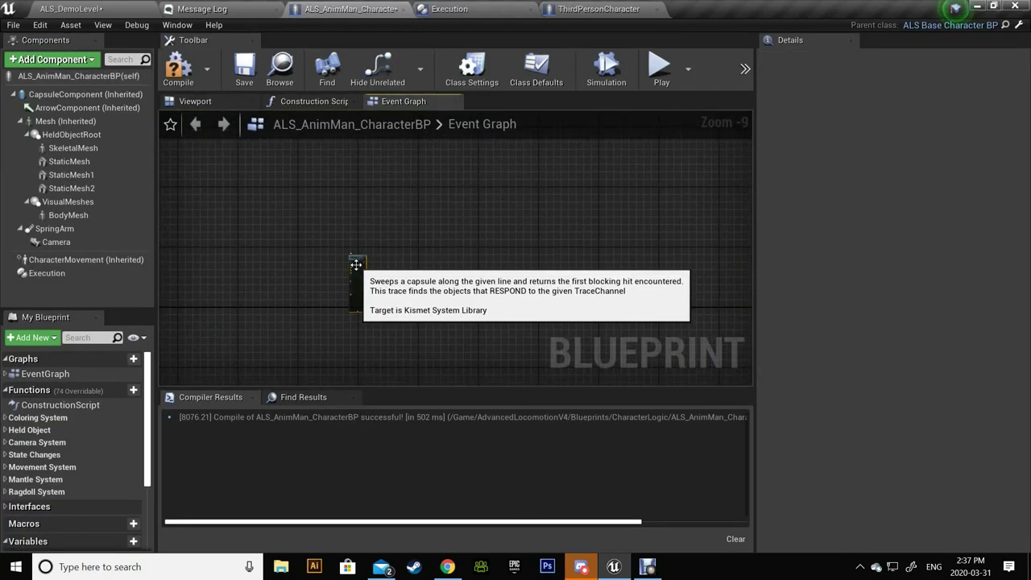
key(Delete)
click(599, 9)
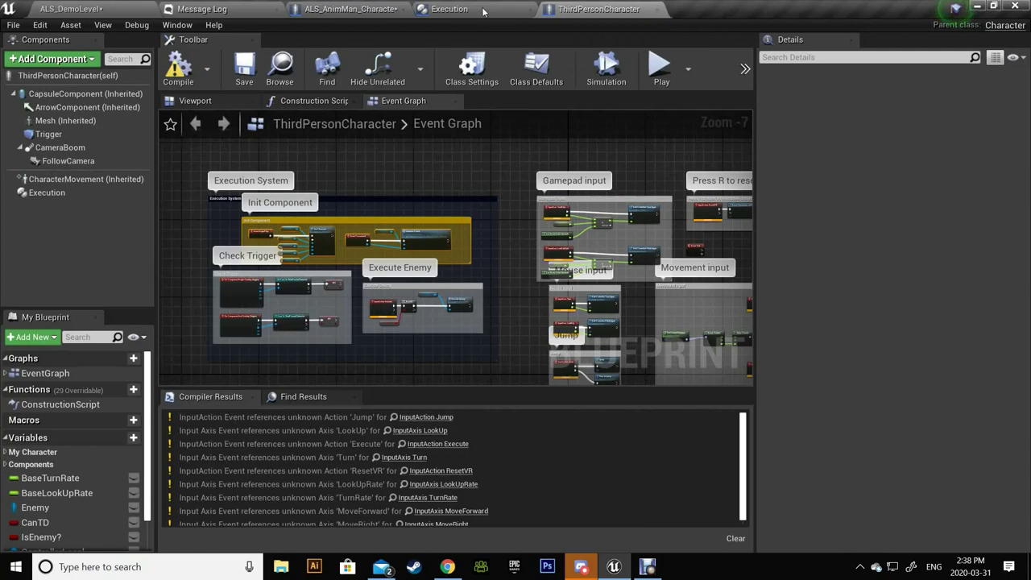
Step: Select ThirdPersonCharacter's whole Init Component group, from Event BeginPlay through Initialize Check
click(483, 8)
click(598, 8)
scroll(259, 218, up, 4)
drag(194, 214, 447, 288)
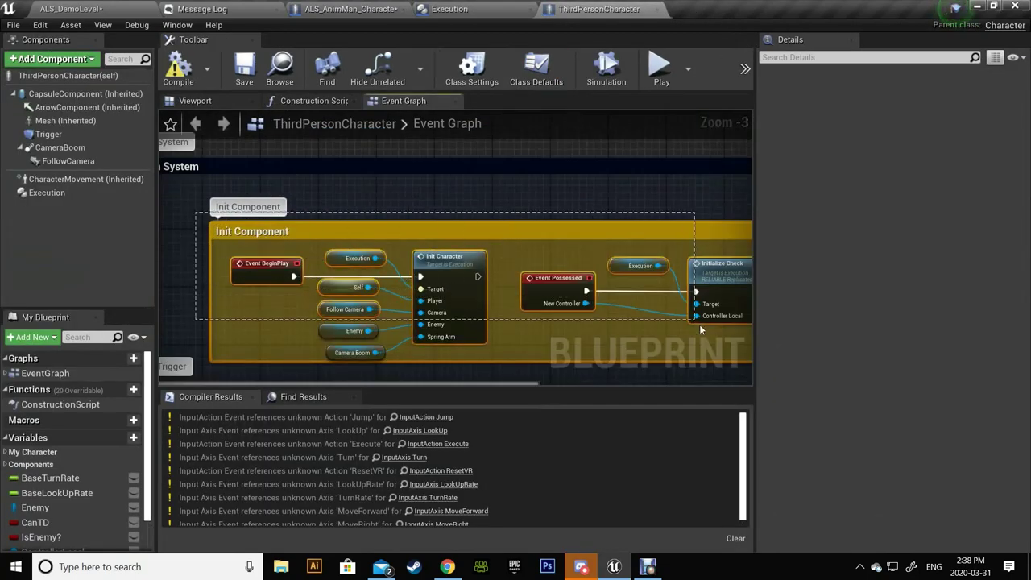
drag(700, 328, 725, 365)
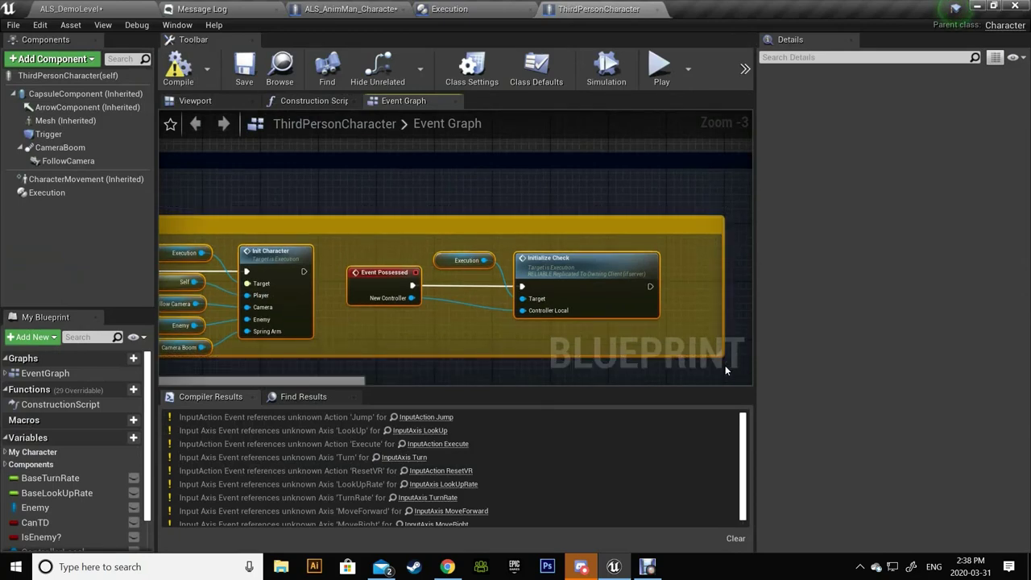
Step: Paste the Init Component nodes into ALS_AnimMan_CharacterBP's Event Graph
click(366, 9)
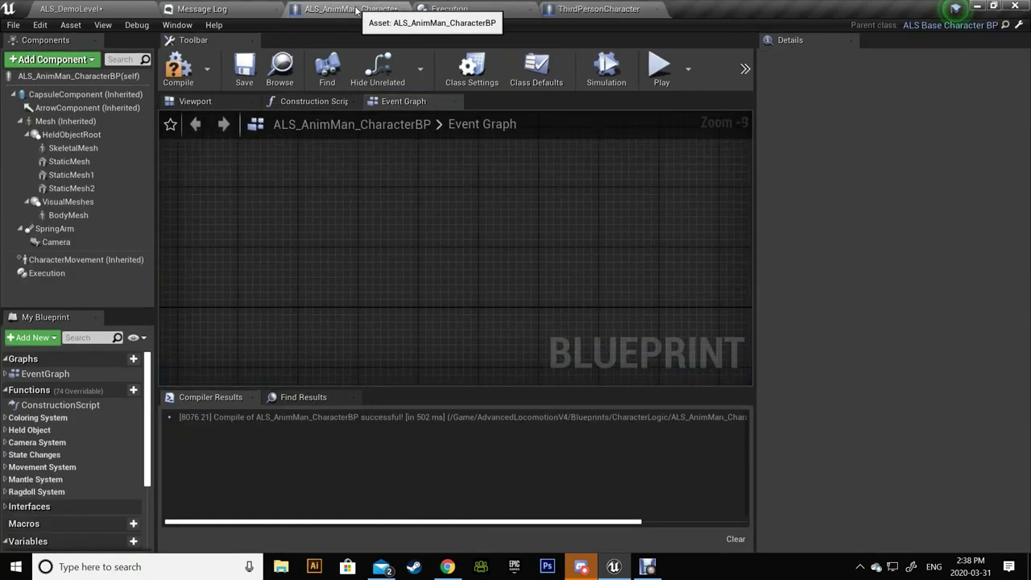
key(ctrl+v)
scroll(352, 212, up, 6)
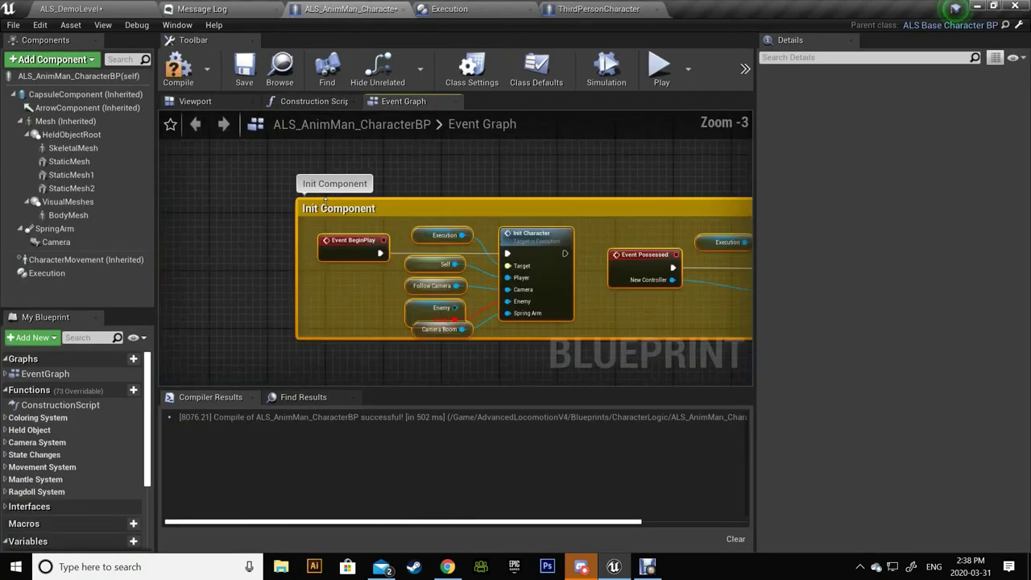
scroll(359, 305, up, 3)
right_drag(359, 305, 256, 208)
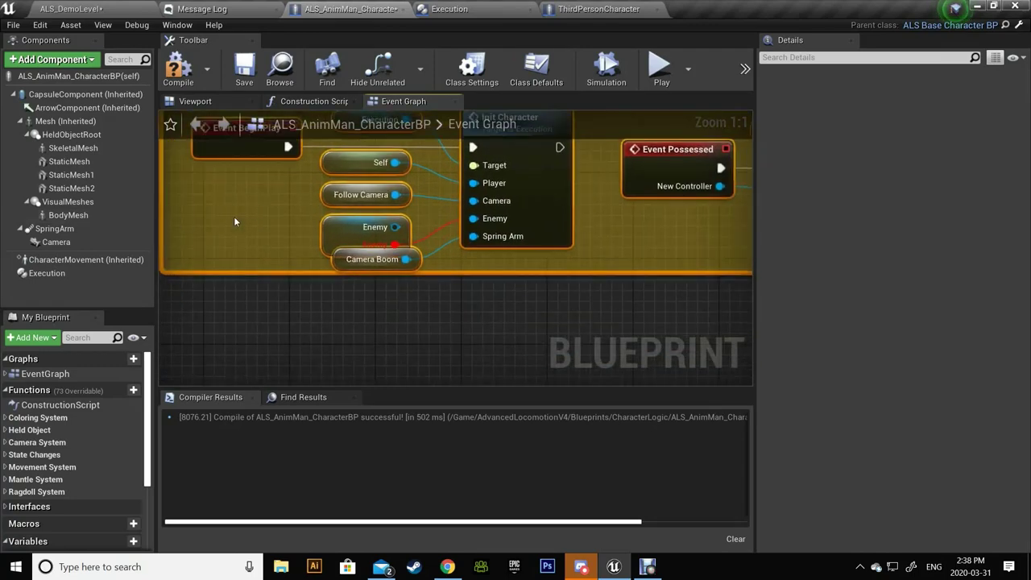
Step: Swap Camera Boom and Follow Camera for the SpringArm and Camera, and wire Enemy into Init Character
click(358, 259)
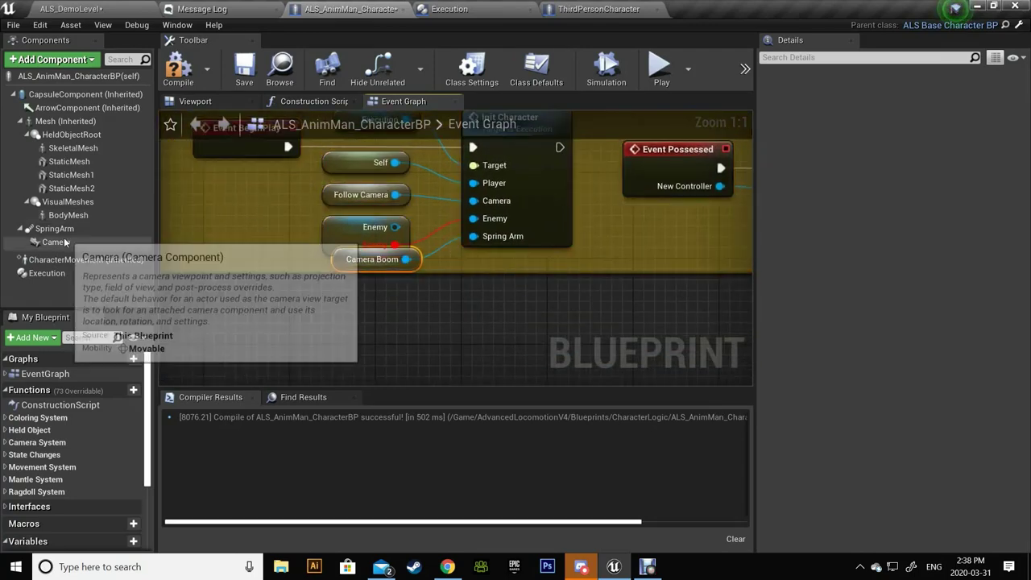
drag(54, 229, 330, 261)
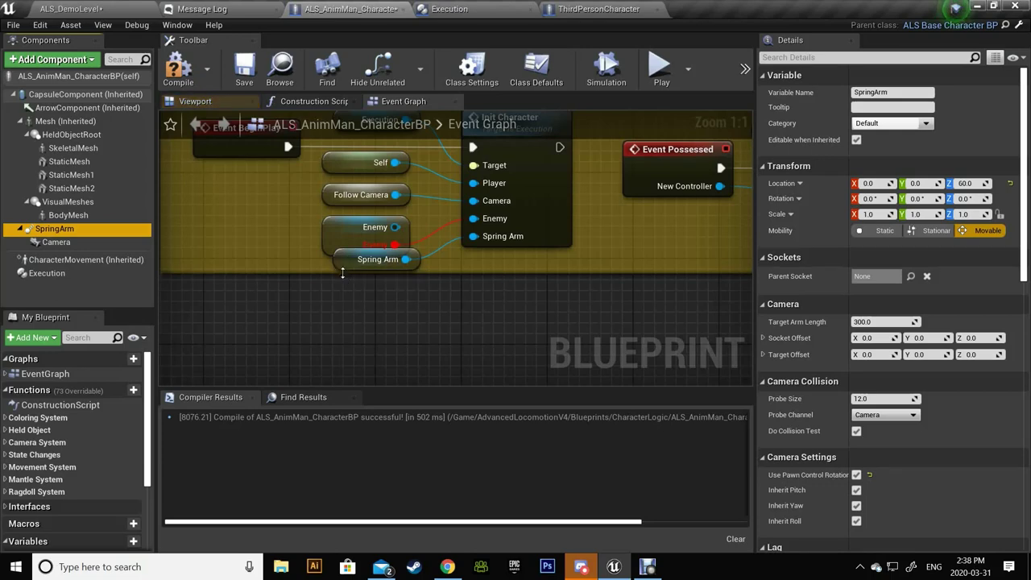
mouse_move(66, 241)
mouse_down()
mouse_move(336, 196)
mouse_move(327, 195)
mouse_up()
click(338, 226)
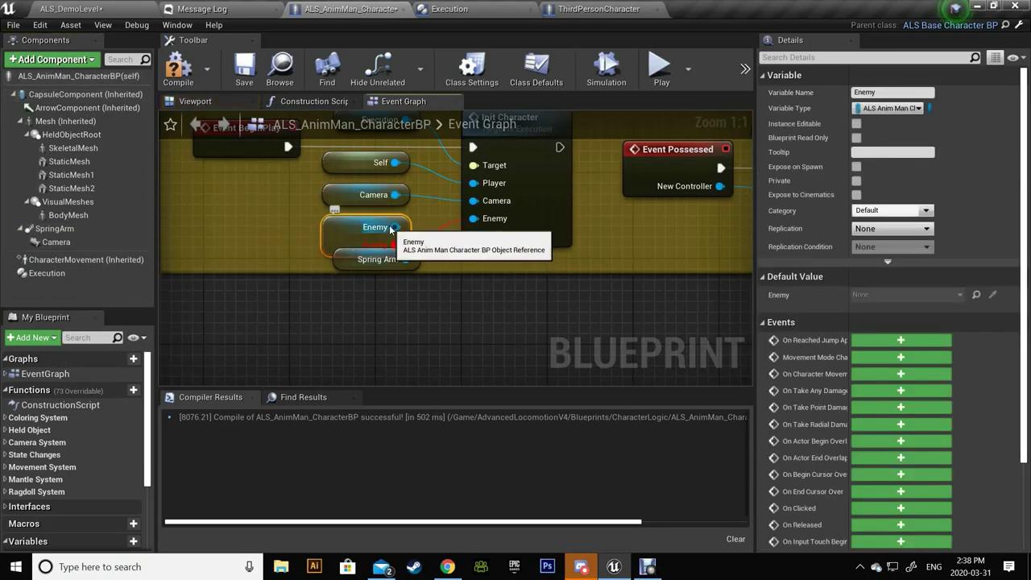
drag(346, 231, 335, 221)
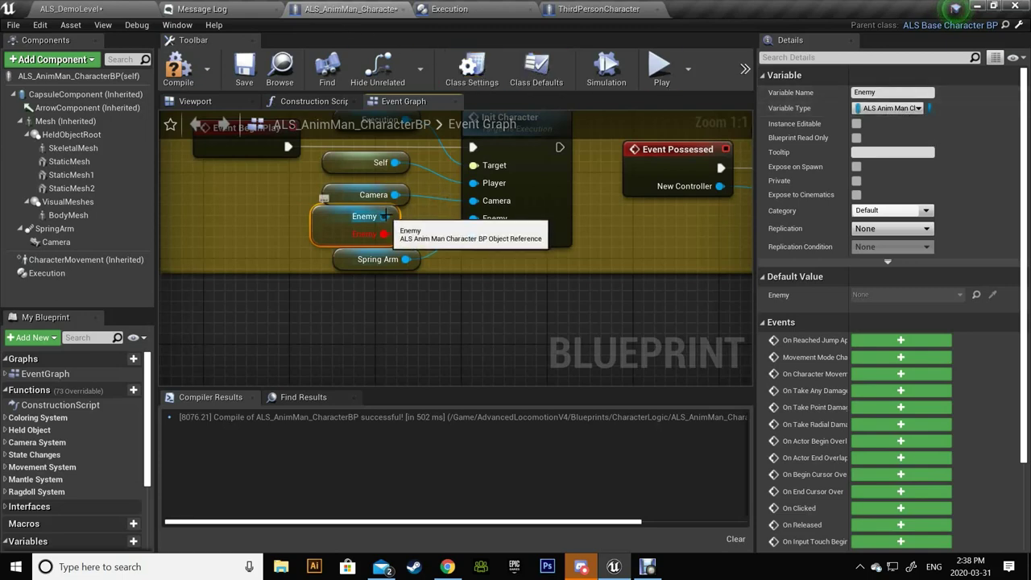
drag(385, 216, 475, 230)
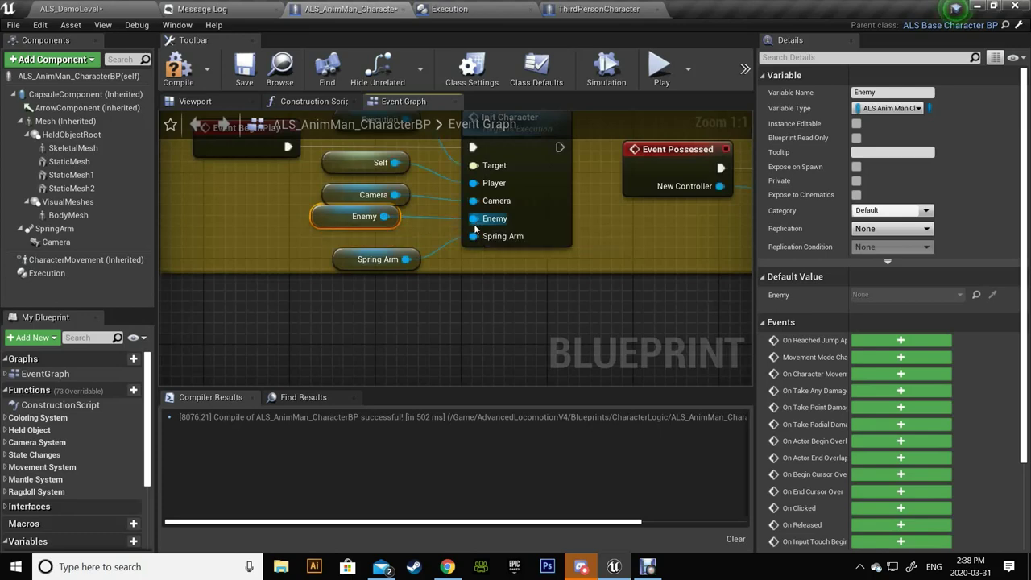
scroll(483, 279, down, 4)
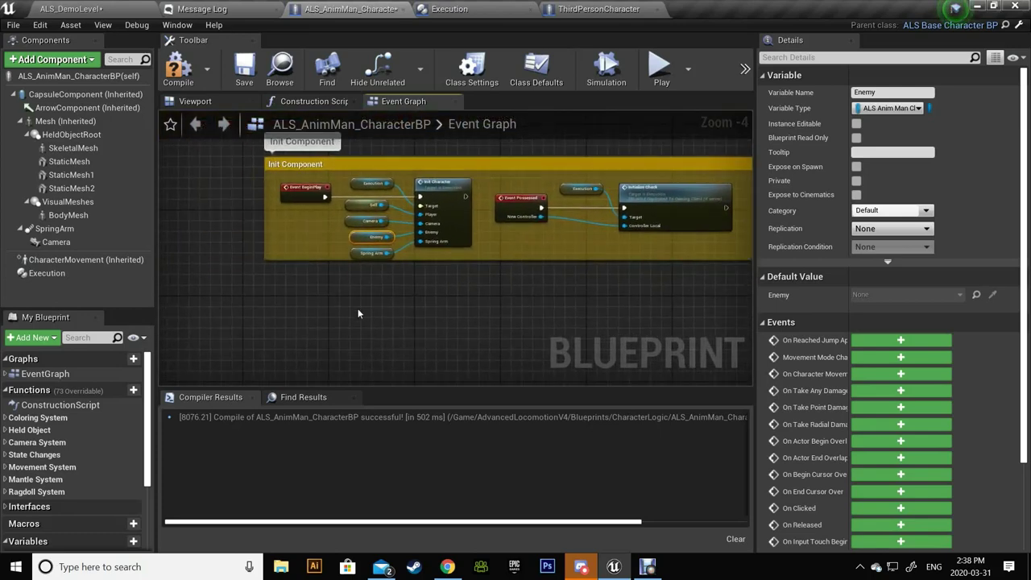
Step: Add a Left Mouse Button event node to the Event Graph
right_click(358, 310)
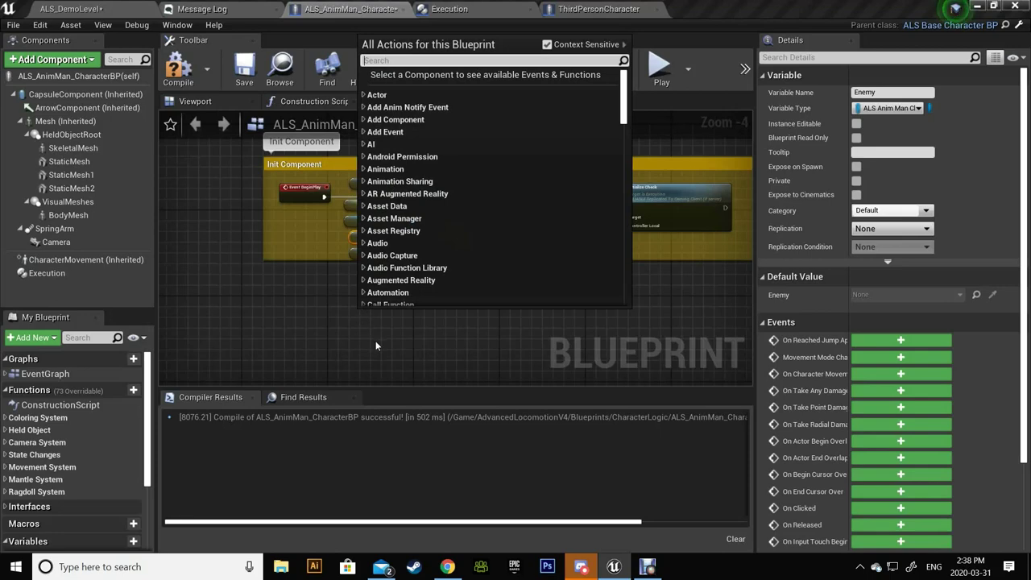
text(left)
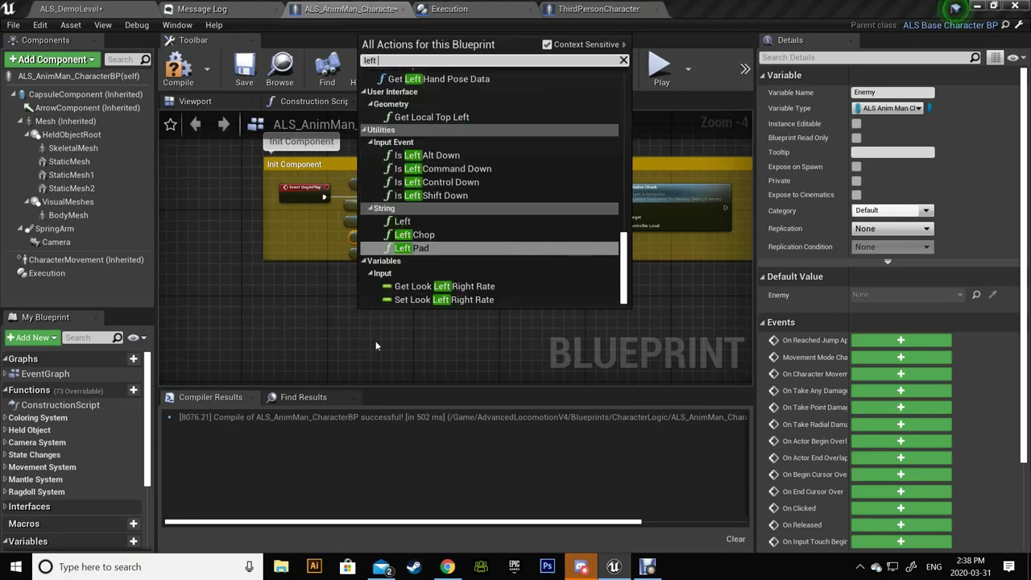
text( moud)
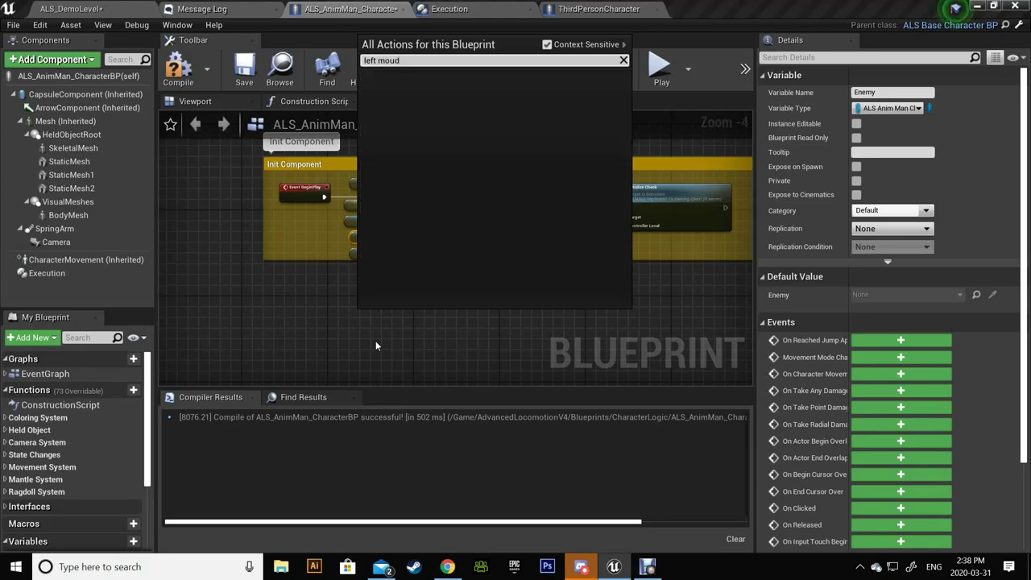
key(BackSpace)
text(se)
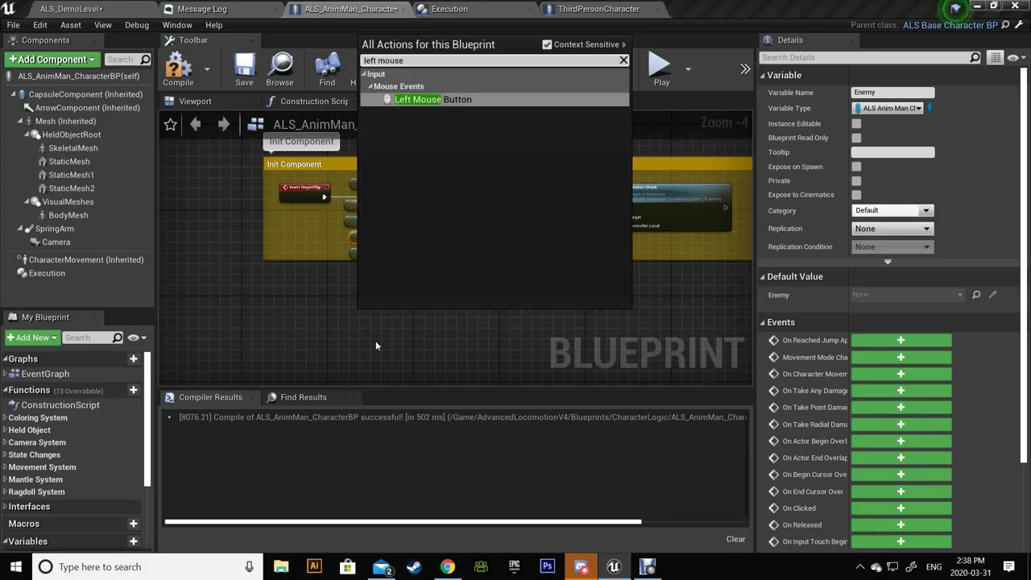
click(427, 99)
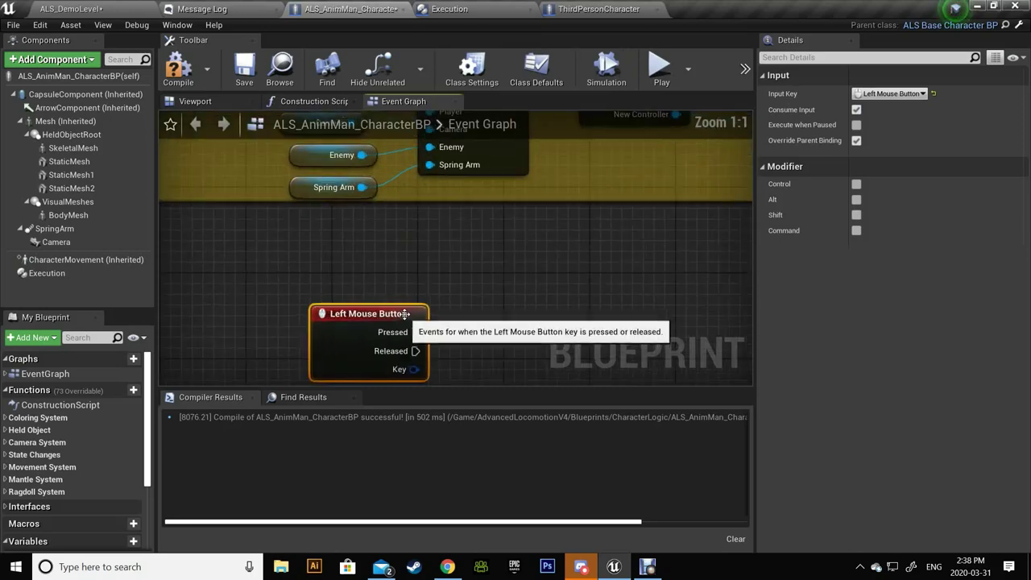
drag(405, 313, 394, 292)
Step: Place the Execution component, add its Execute Enemy call, and wire Pressed into it
drag(73, 278, 396, 262)
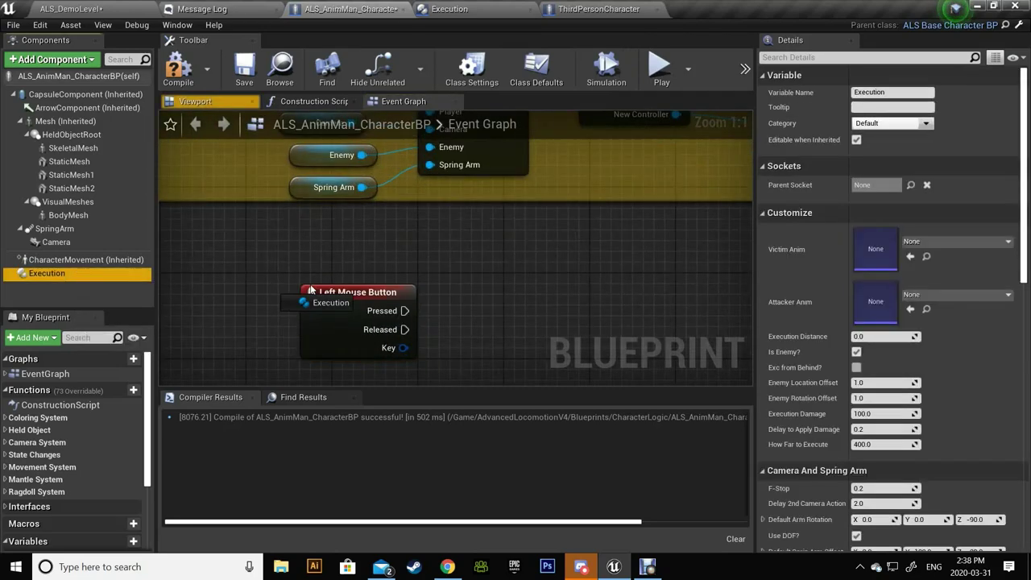
drag(469, 273, 526, 317)
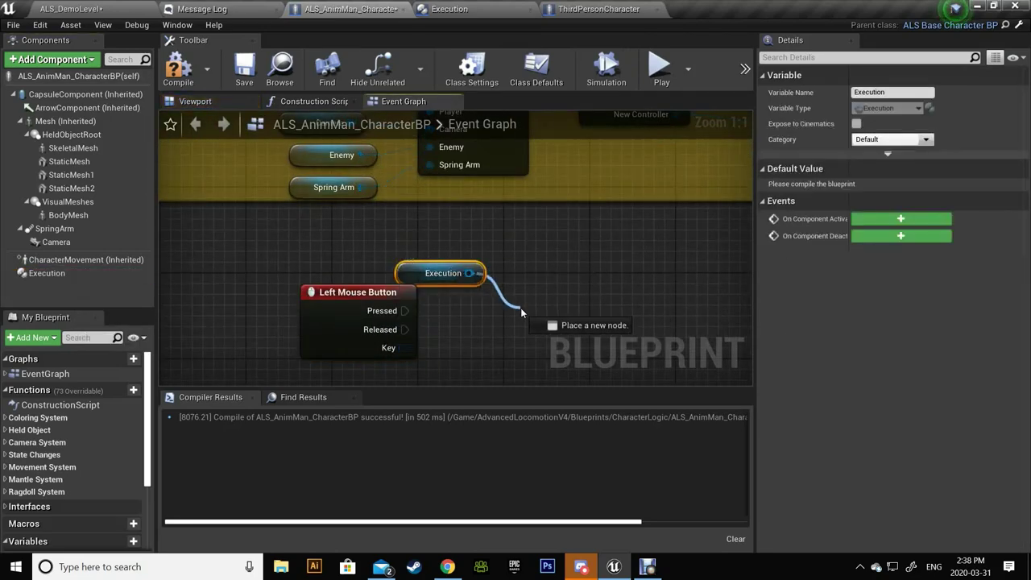
text(ex)
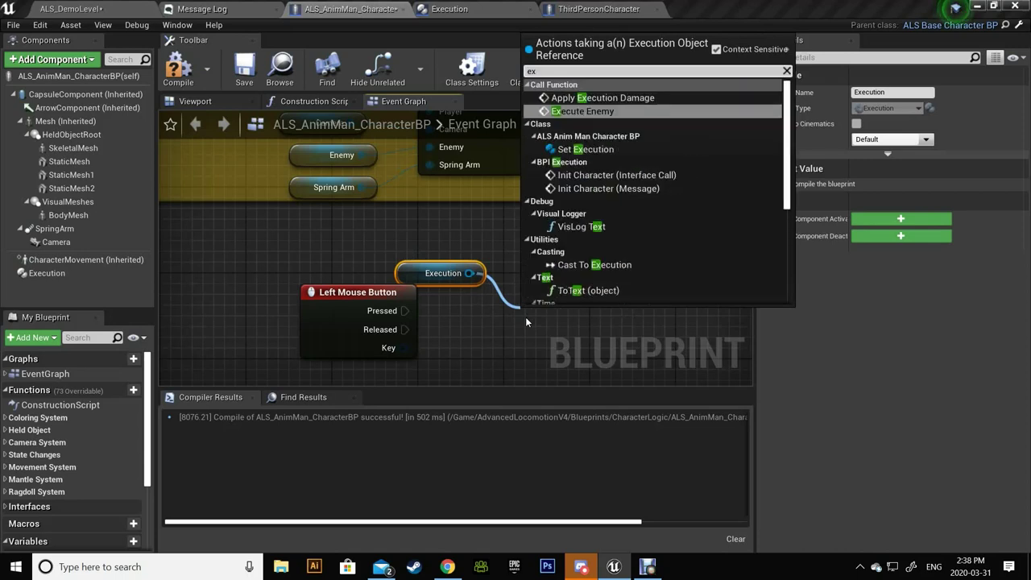
text(e)
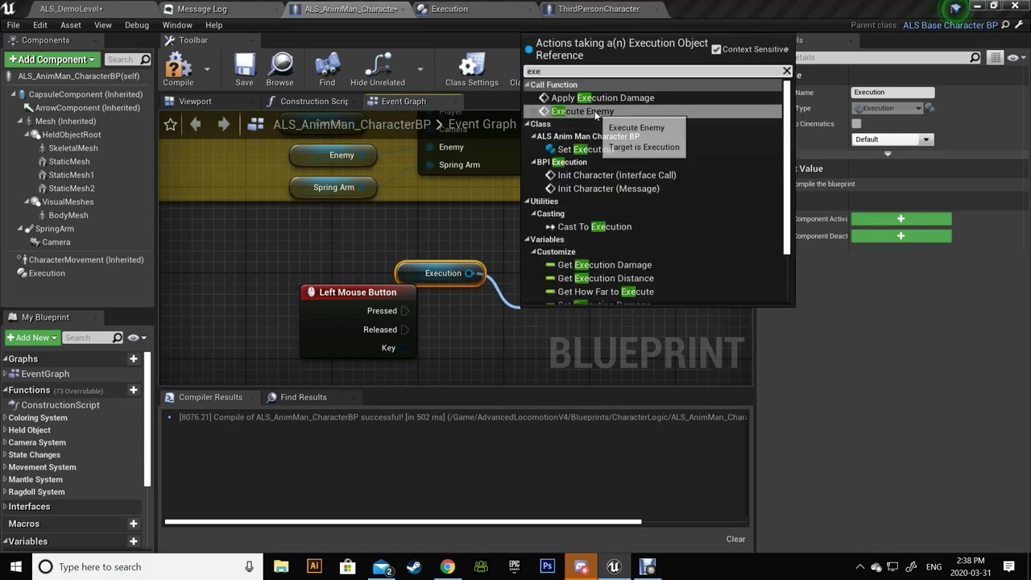
click(596, 113)
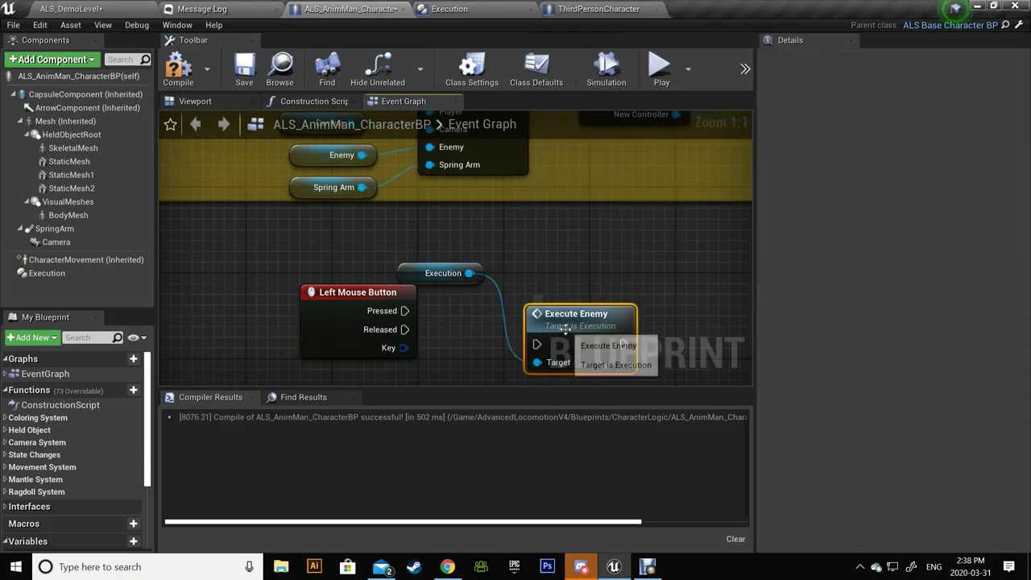
drag(412, 310, 517, 323)
drag(442, 273, 451, 262)
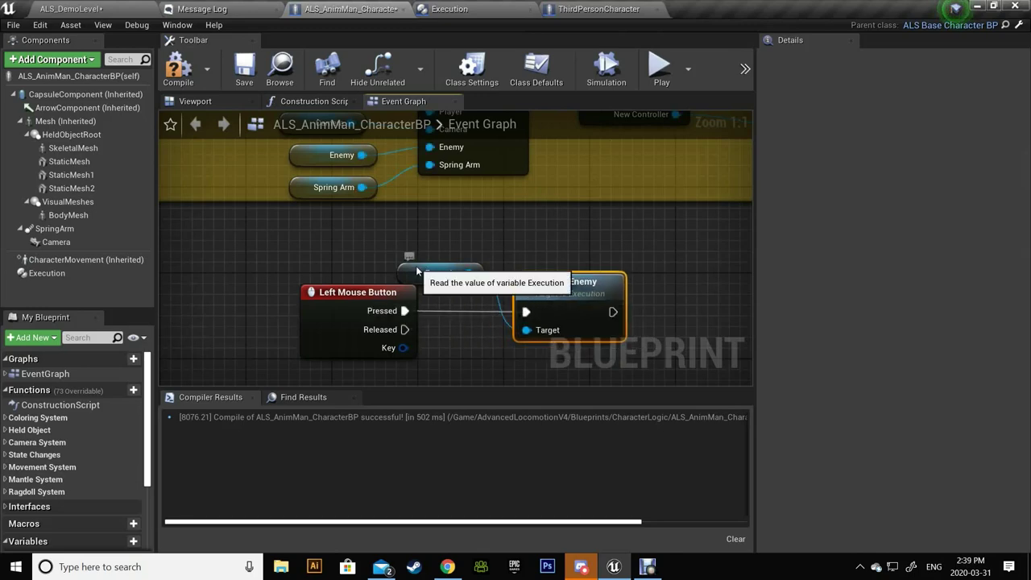
scroll(467, 316, down, 3)
right_drag(445, 337, 338, 343)
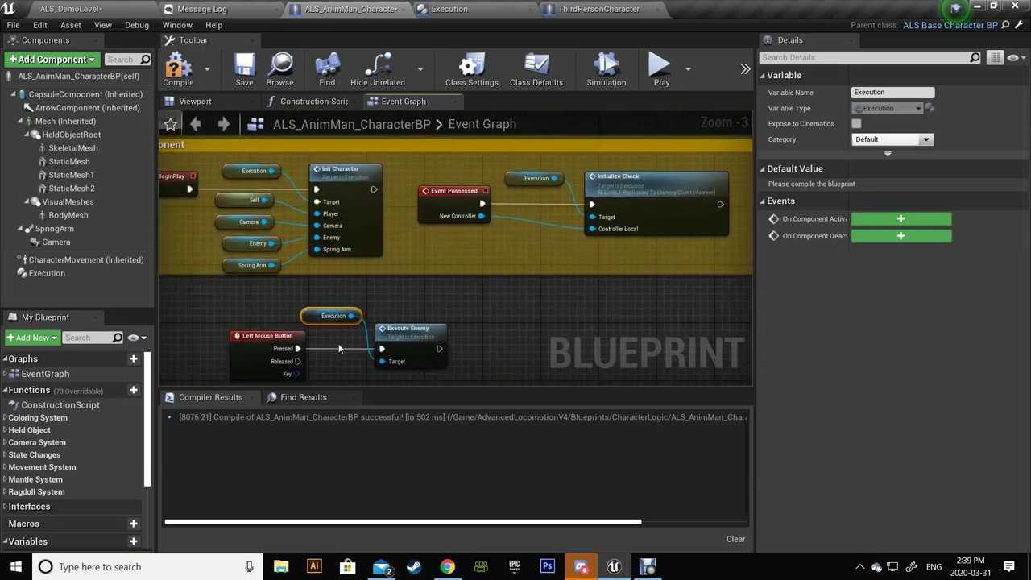
Step: Compile the character blueprint and leave the Execution component's Is Enemy? option enabled
click(178, 68)
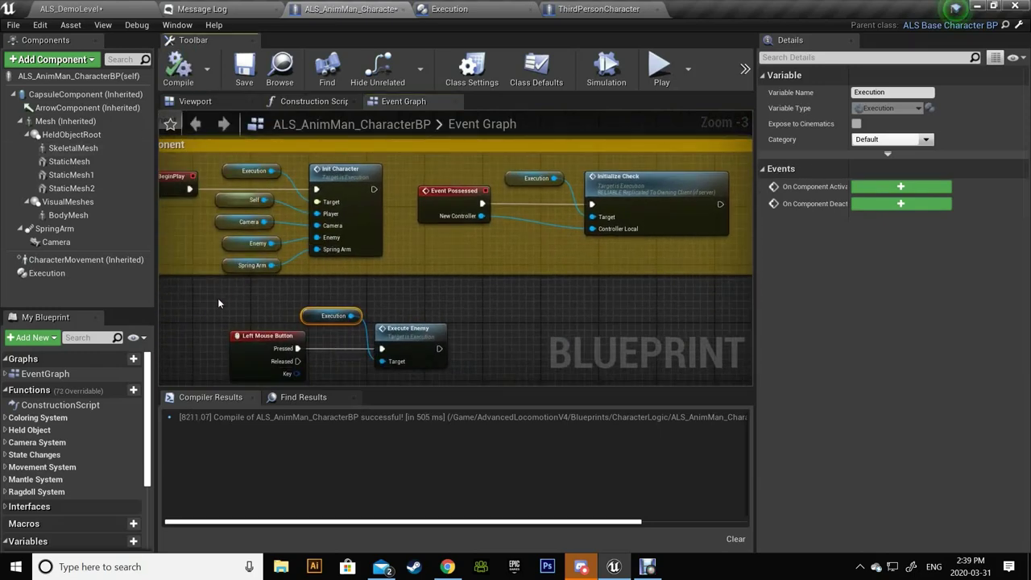
mouse_move(218, 298)
right_down()
mouse_move(346, 214)
mouse_move(352, 232)
right_up()
click(48, 273)
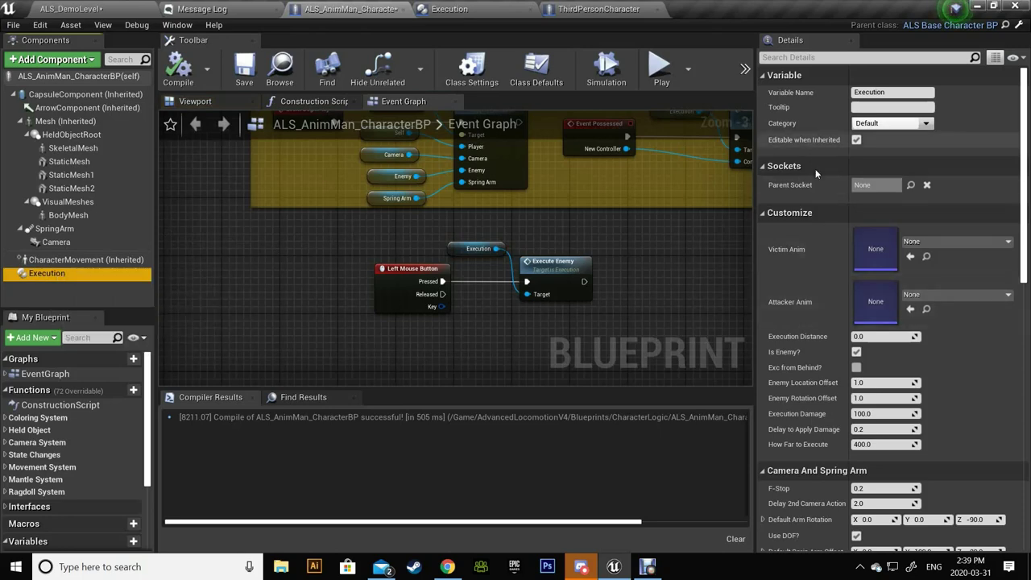
scroll(836, 339, down, 2)
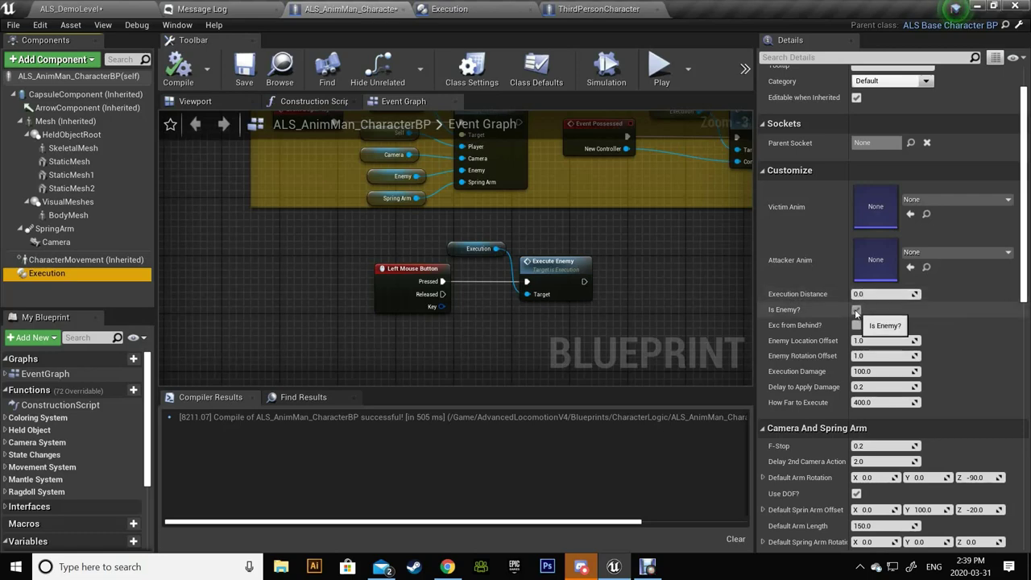
click(857, 312)
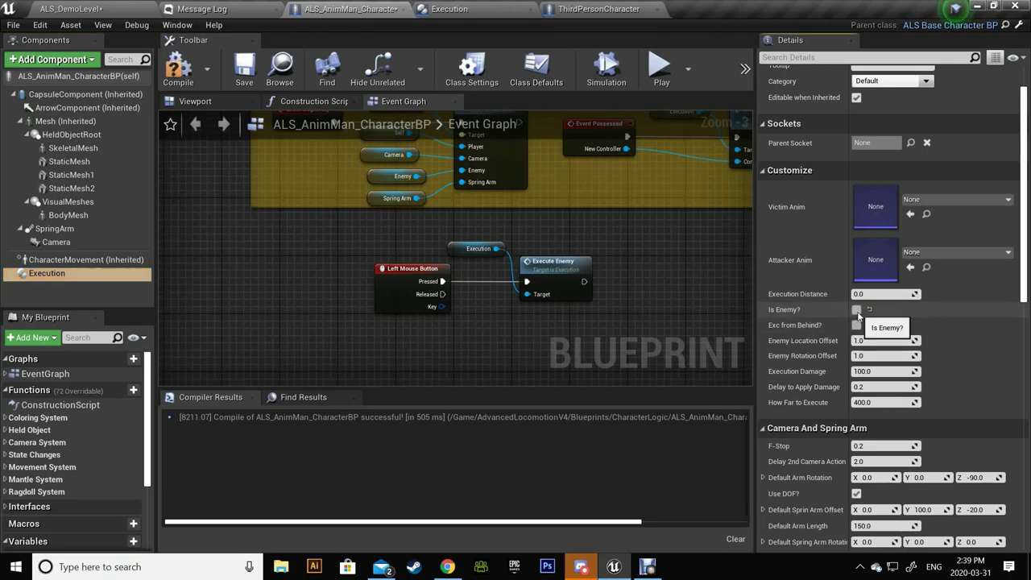
click(857, 312)
click(856, 311)
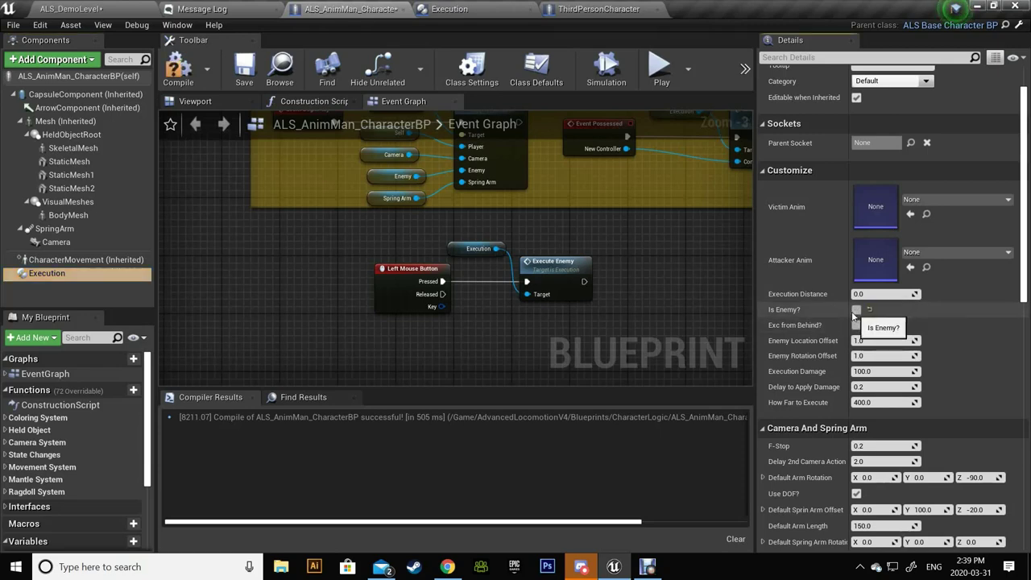
right_drag(715, 290, 600, 293)
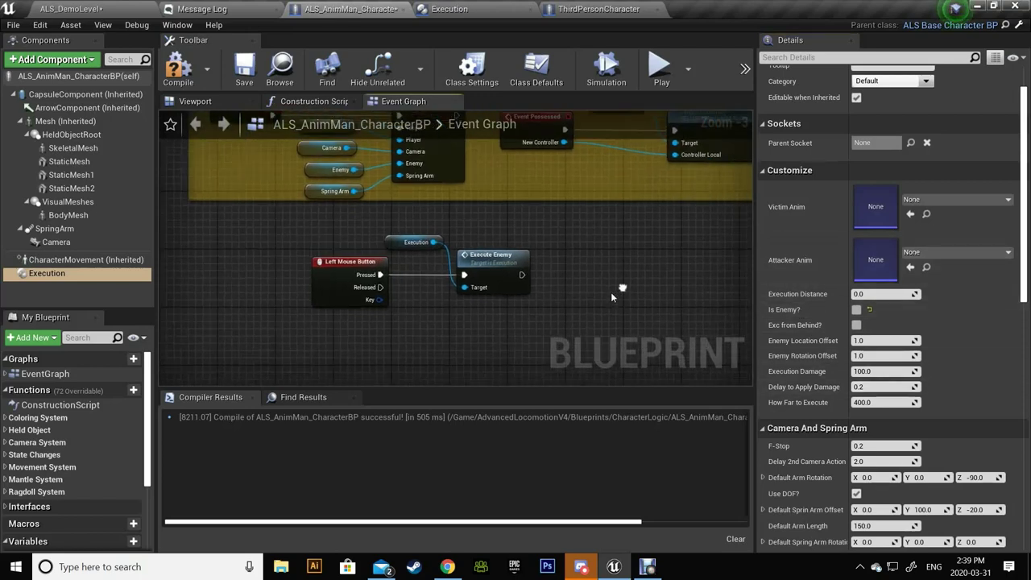
click(857, 310)
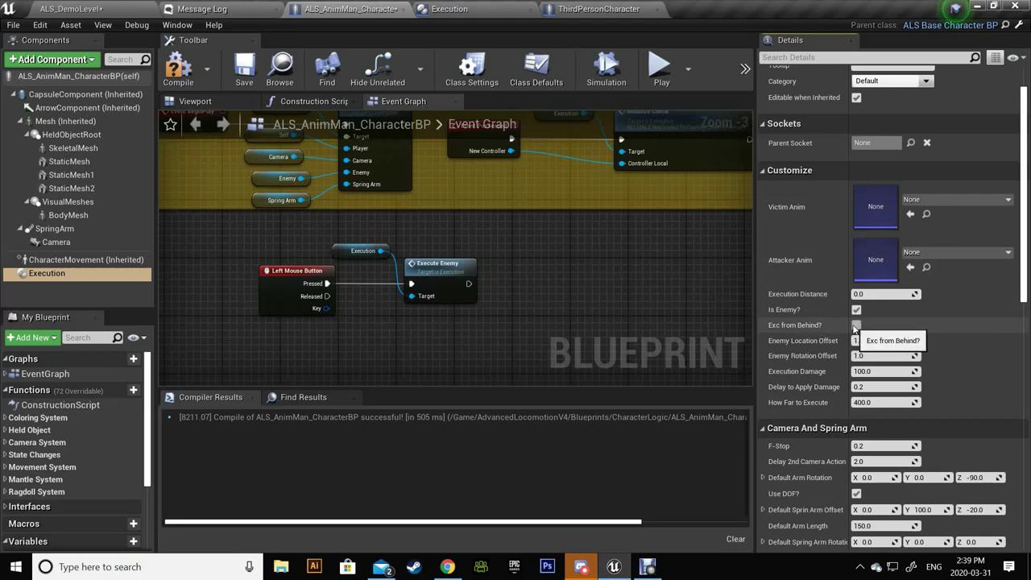
Step: Keep Exc from Behind? off, reset Enemy Location Offset to 1.0, and leave Execution Damage at 100.0
click(856, 326)
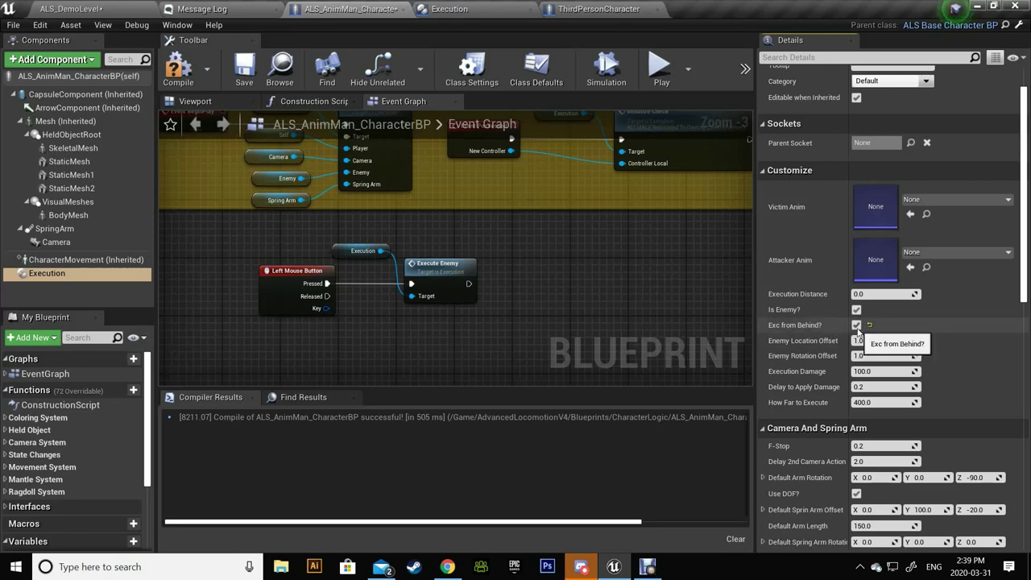
click(856, 325)
scroll(829, 337, down, 1)
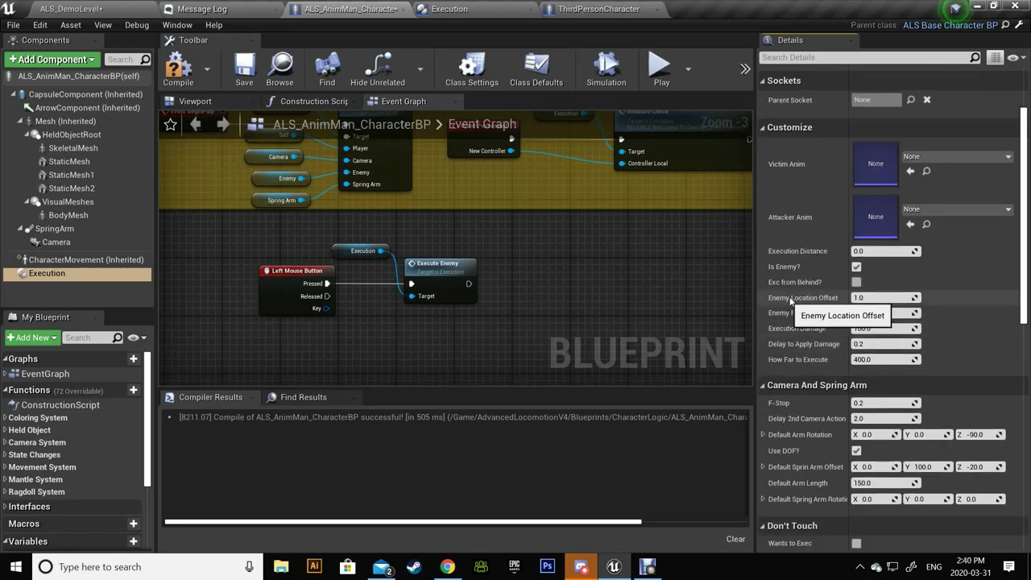
drag(858, 299, 872, 298)
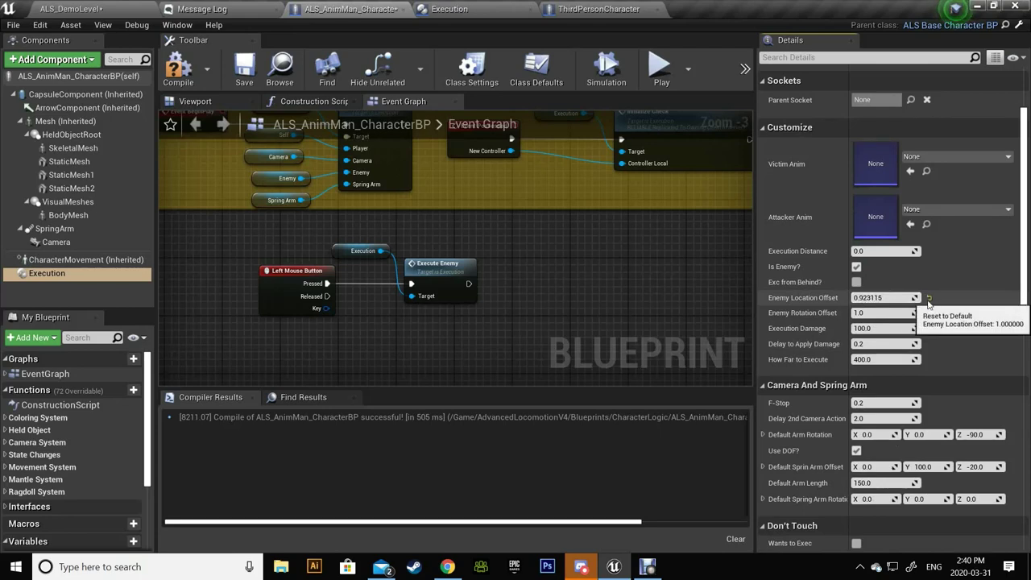
click(929, 298)
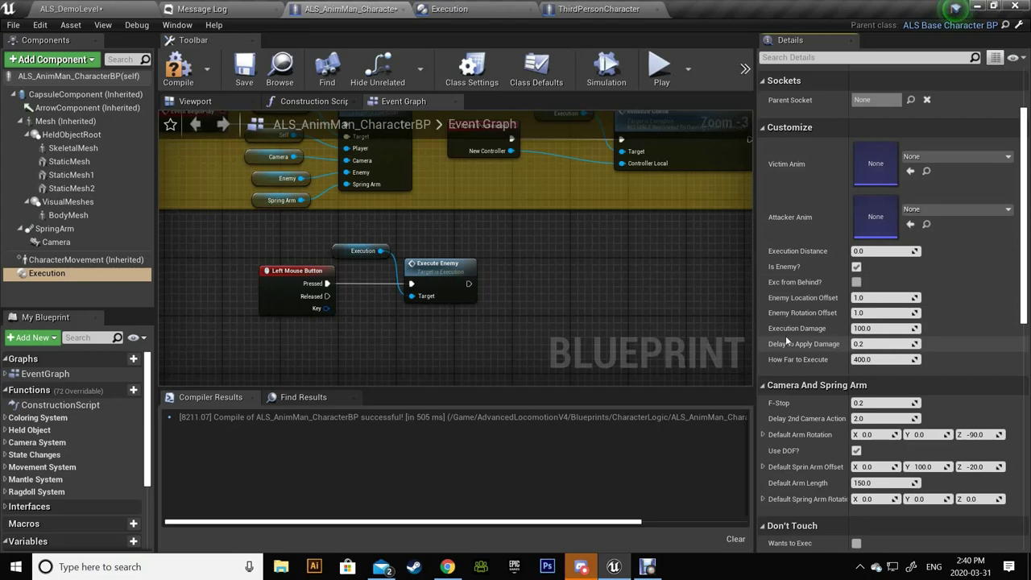
click(869, 328)
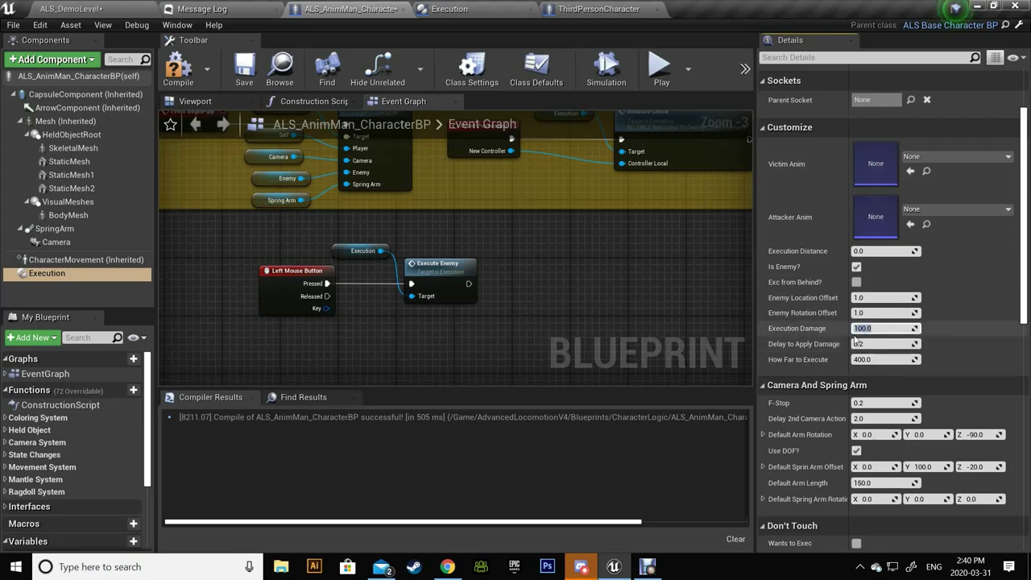
click(837, 329)
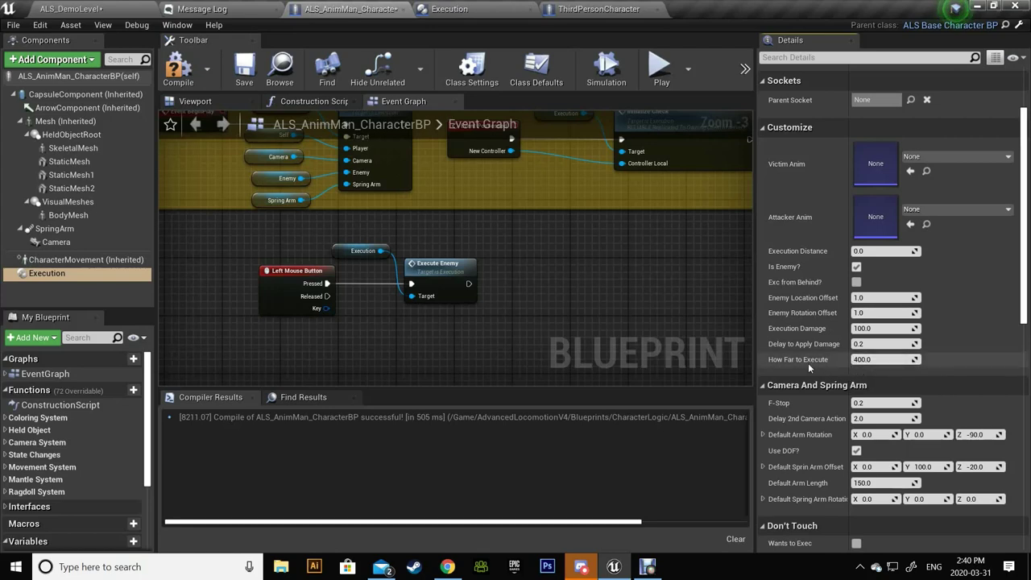
scroll(840, 357, down, 2)
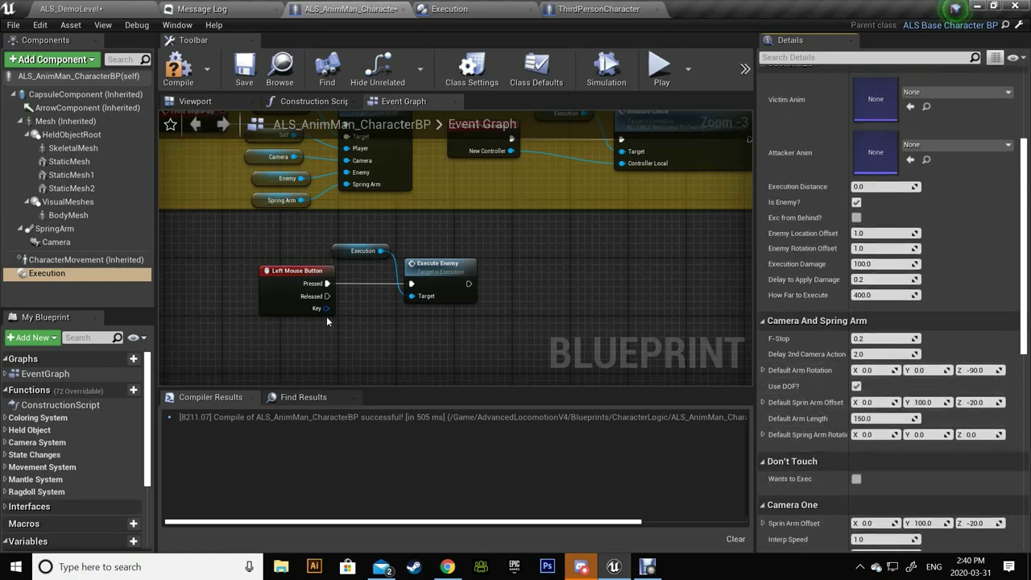
click(118, 229)
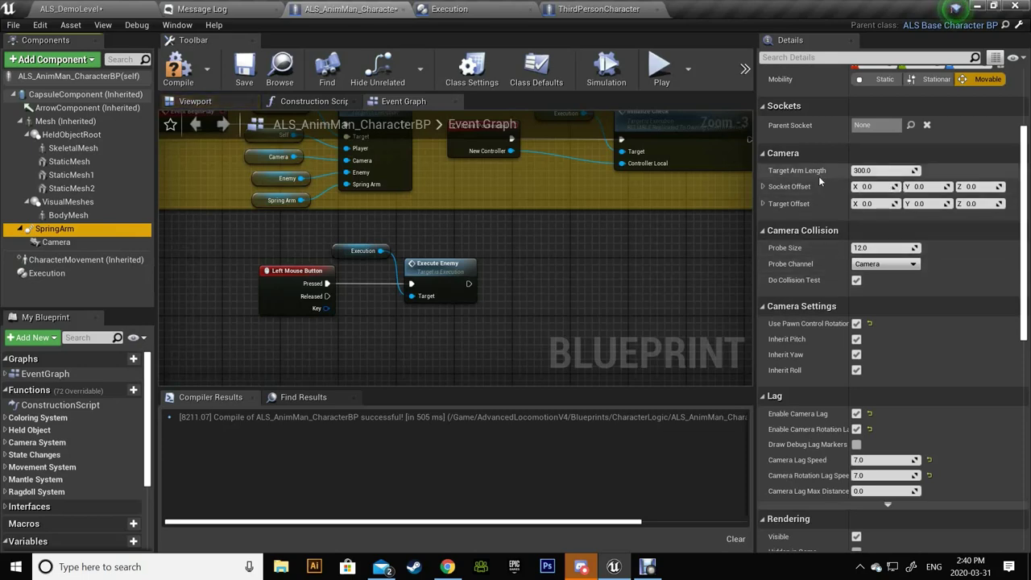
click(88, 274)
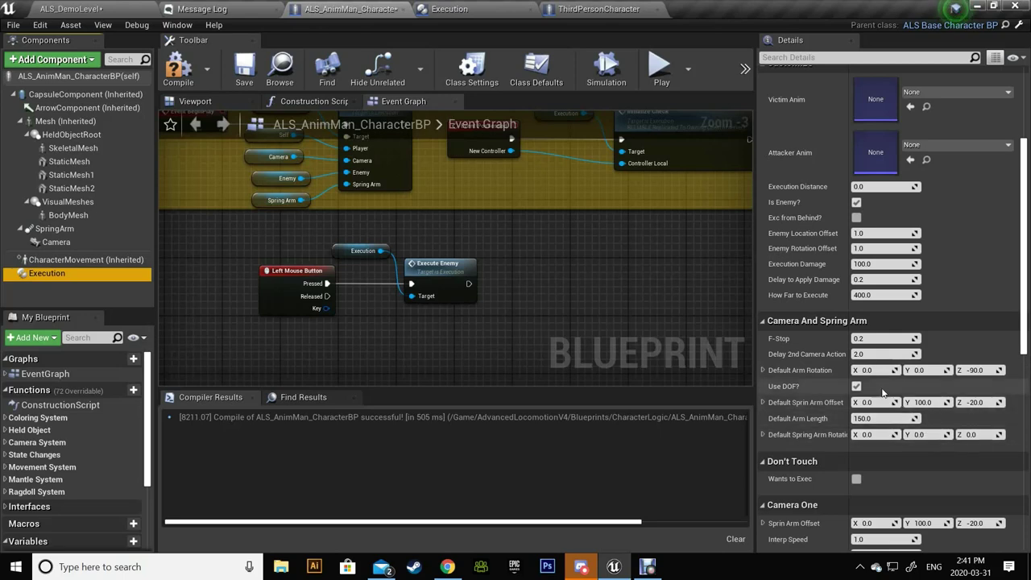
scroll(820, 372, down, 2)
scroll(819, 370, down, 1)
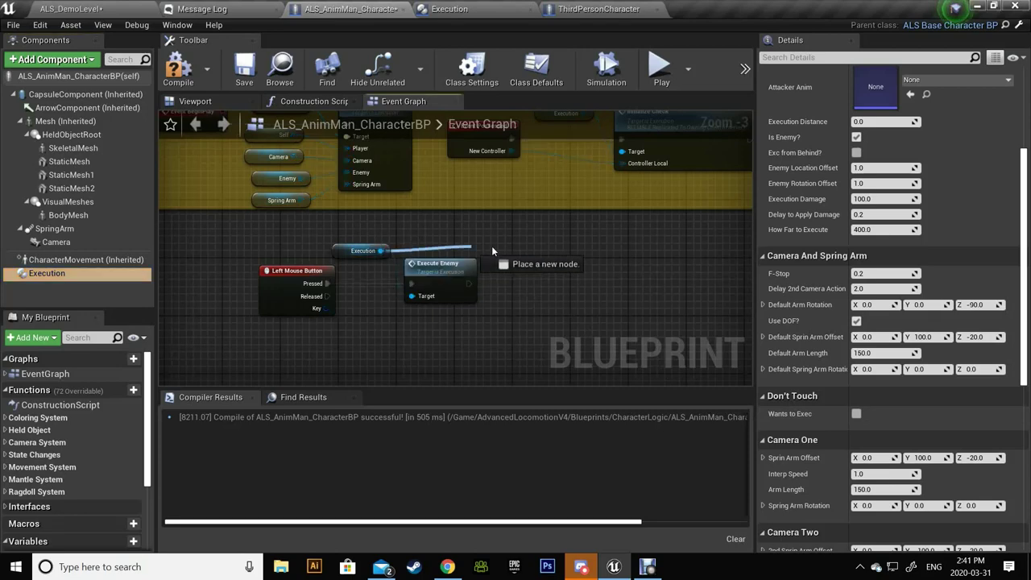
Step: Add a Wants to Exec getter from Execution, then delete it again
drag(385, 251, 523, 254)
text(want)
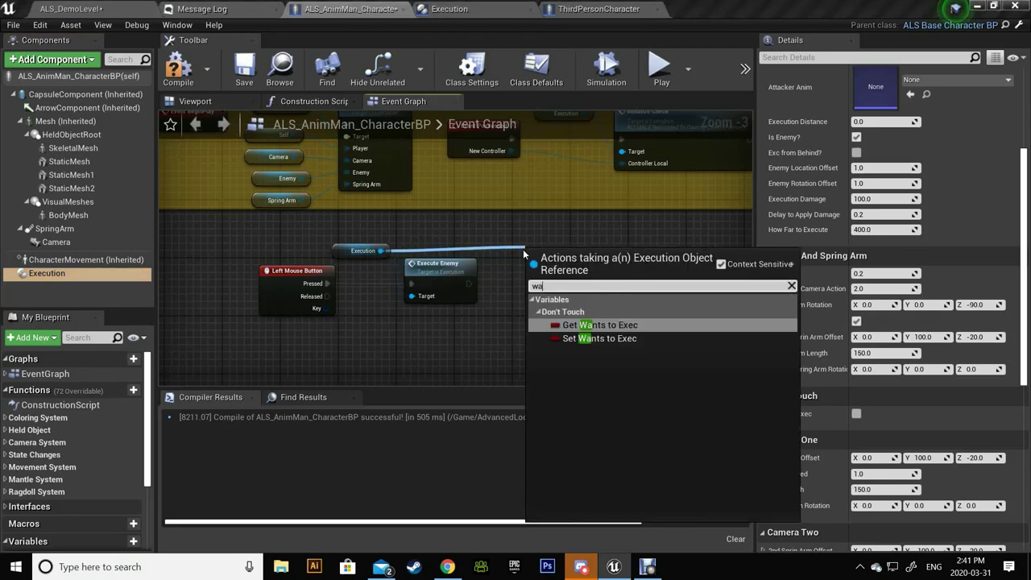
click(590, 326)
drag(568, 256, 553, 256)
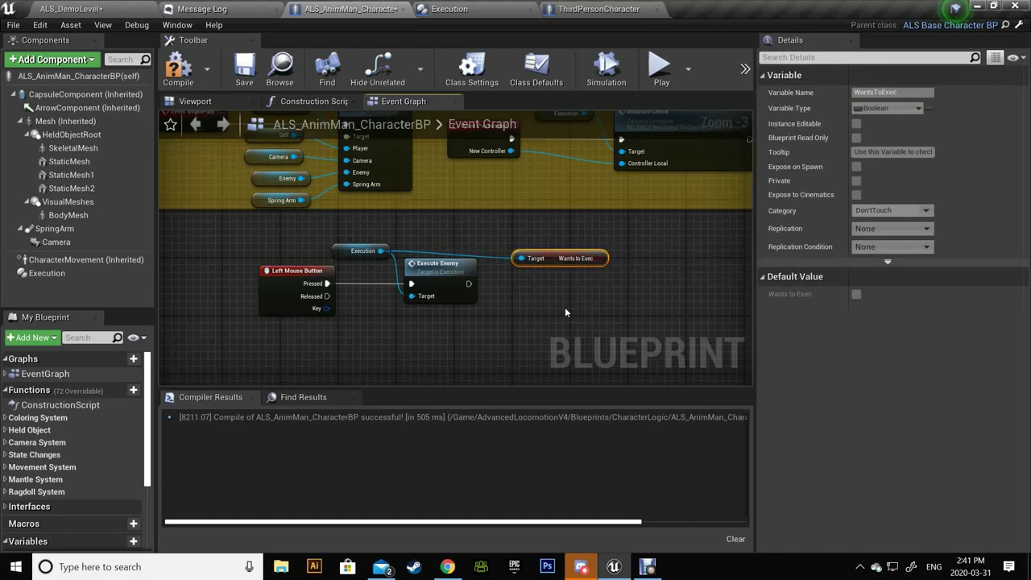
key(Delete)
Step: Review the Execution component's Details down to its camera settings, then return to ALS_DemoLevel
click(97, 273)
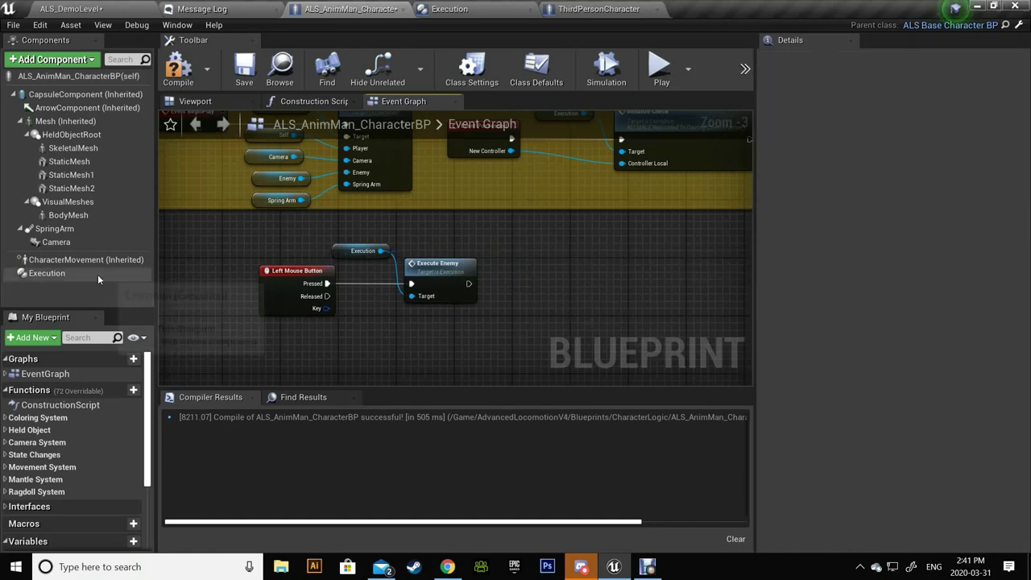
scroll(908, 375, down, 3)
scroll(903, 379, down, 3)
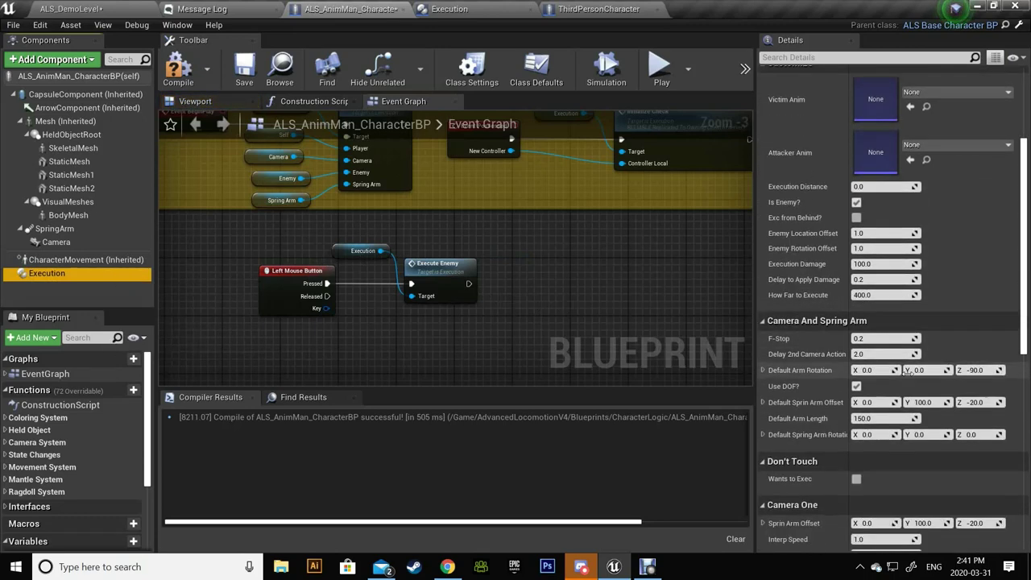
scroll(818, 432, down, 3)
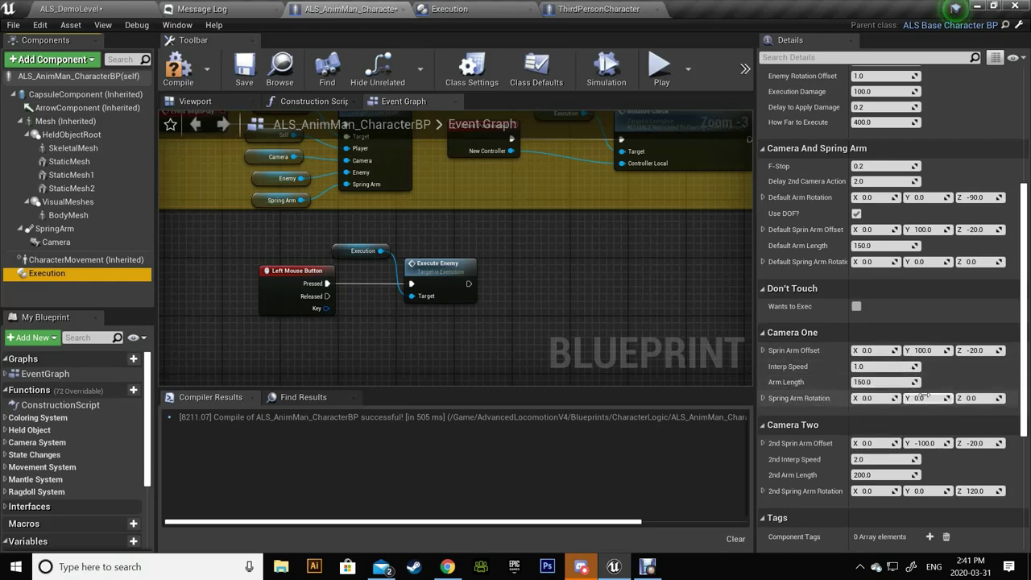
scroll(824, 382, down, 1)
scroll(823, 382, down, 1)
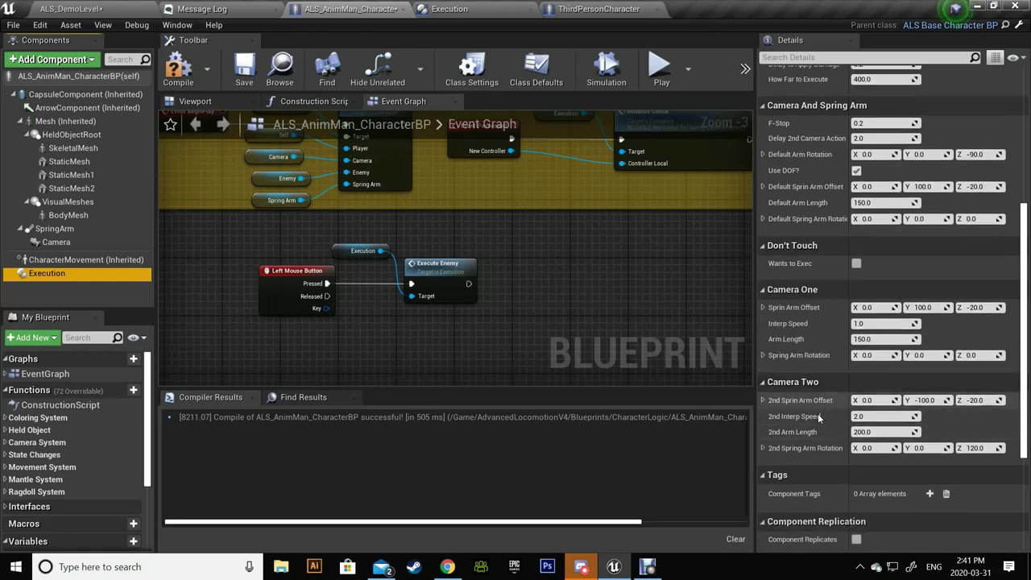
scroll(814, 405, down, 1)
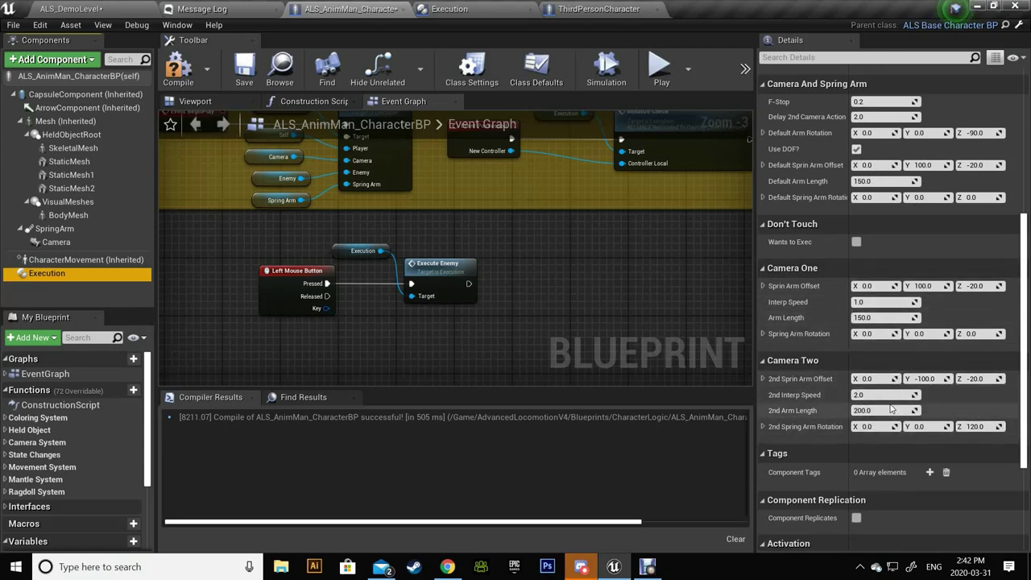
right_drag(571, 249, 654, 322)
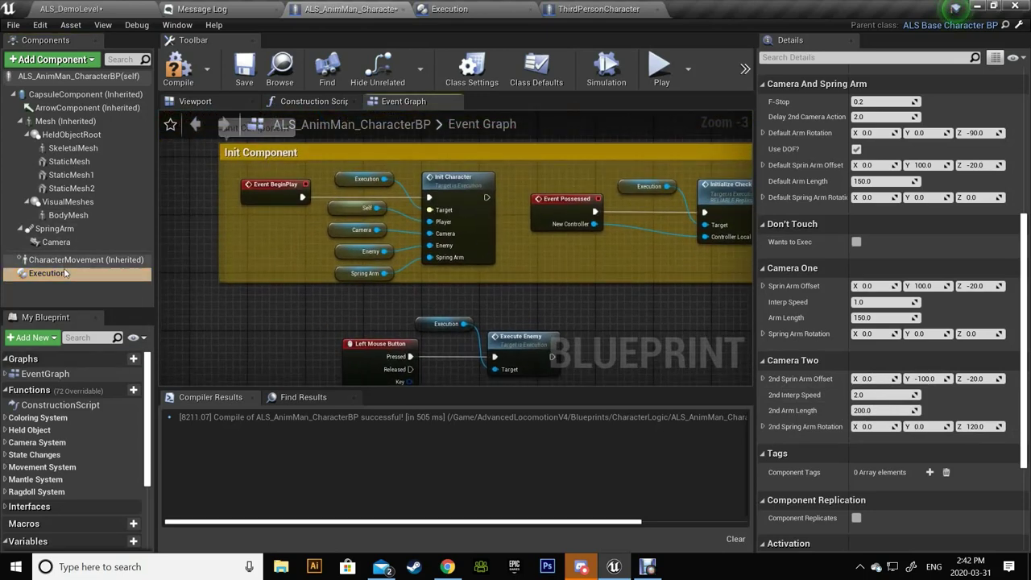
scroll(934, 261, up, 5)
scroll(939, 265, up, 3)
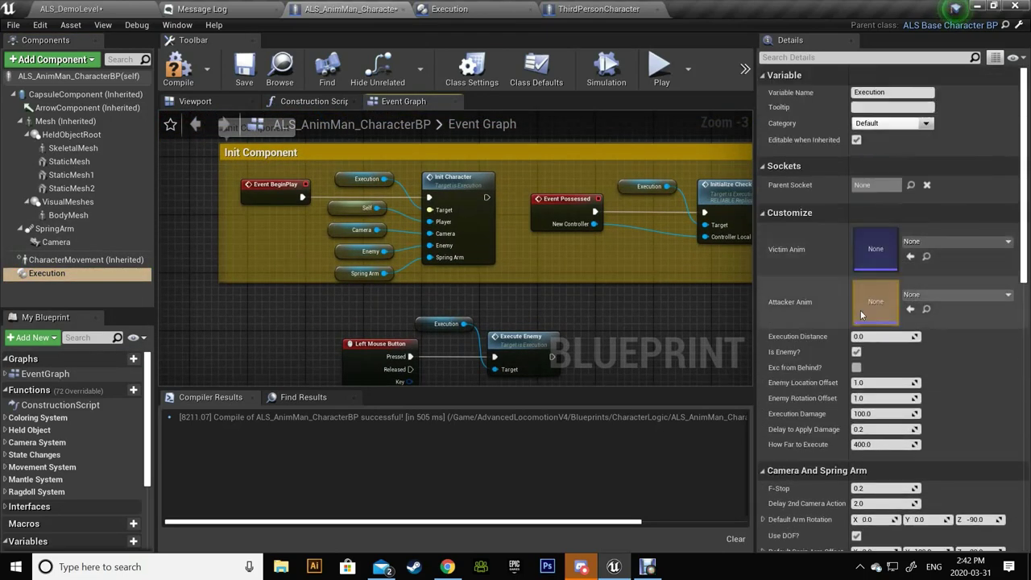
click(113, 10)
Step: Show the WMAnimation folder, then search the Epic Games Launcher Marketplace for 'dagger'
click(59, 196)
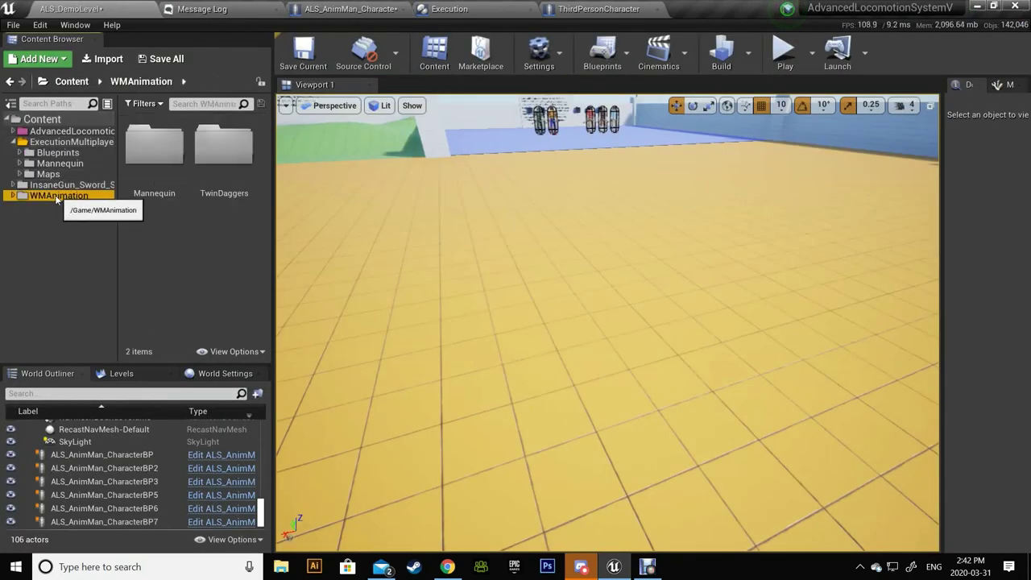
click(514, 568)
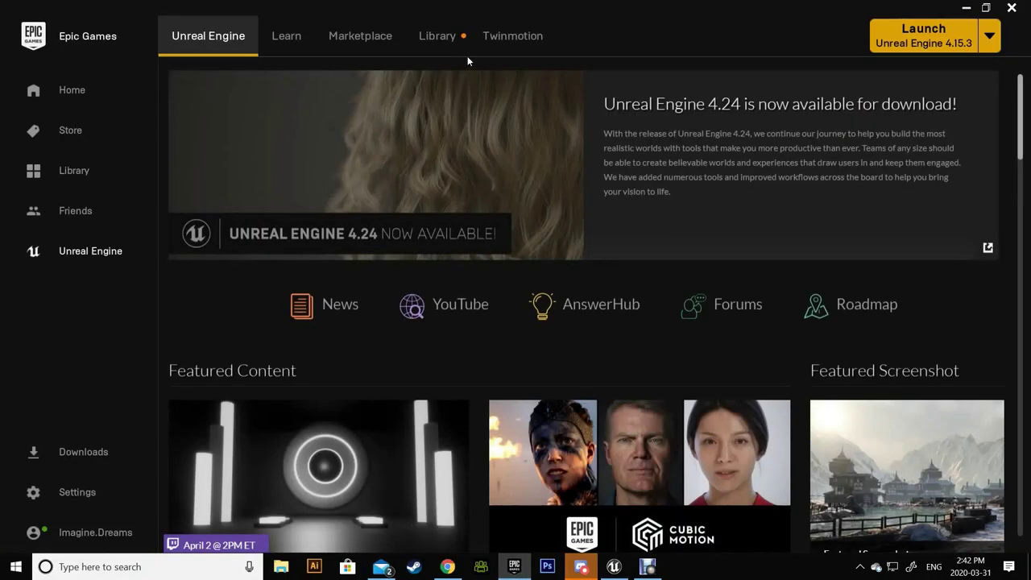
click(466, 52)
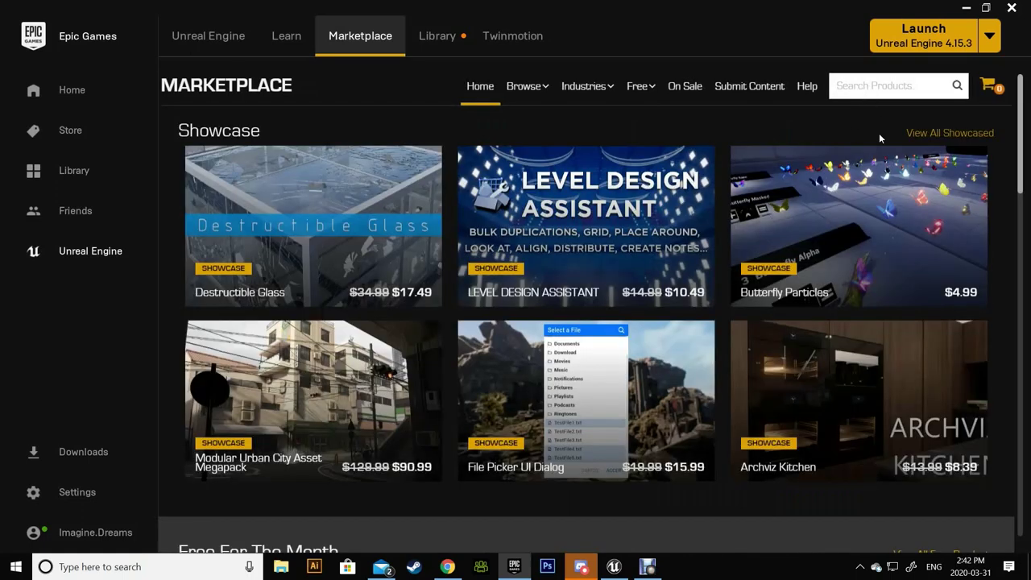
text(dag)
text(ger)
key(Return)
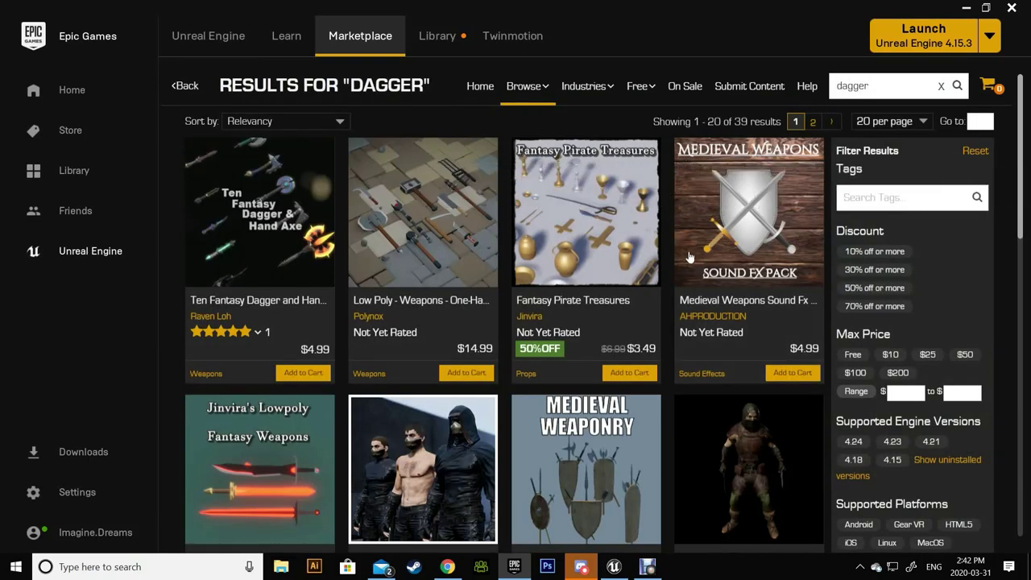
scroll(688, 260, down, 5)
scroll(688, 260, down, 3)
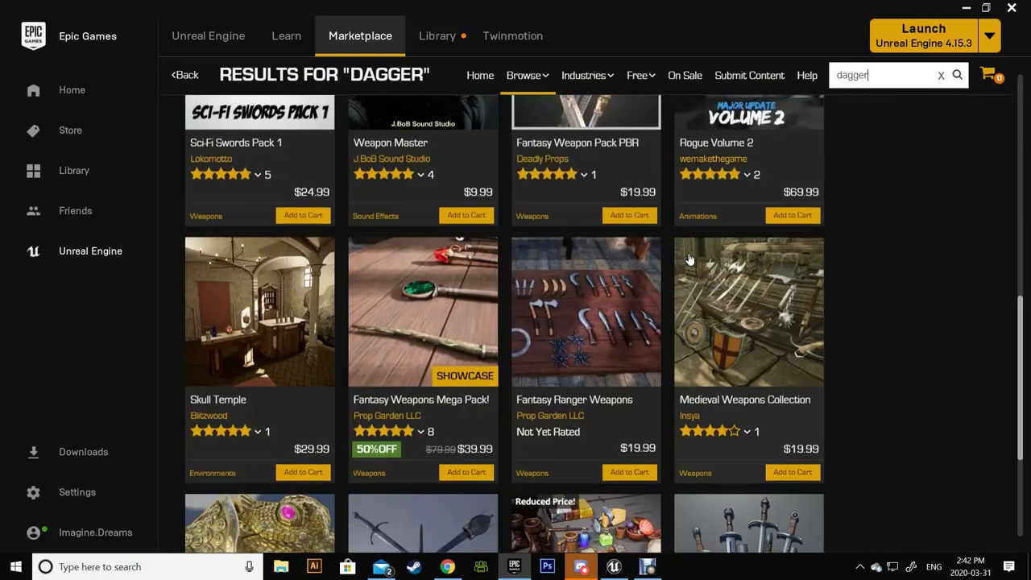
scroll(688, 260, down, 4)
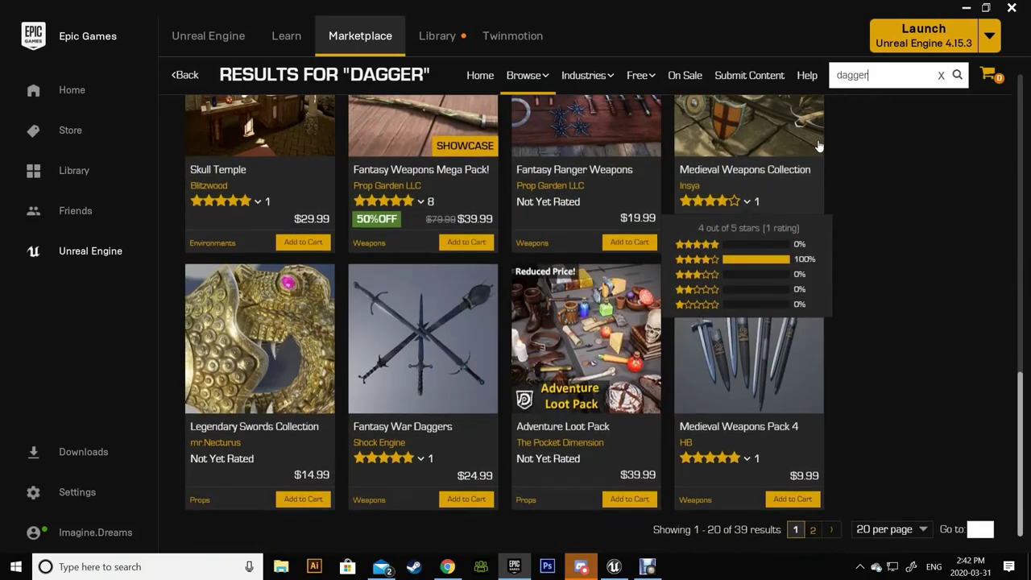
scroll(854, 90, up, 5)
Step: Refine the search to 'daggers', view the TwinDaggers Animset page, then return to Unreal Editor
text(s)
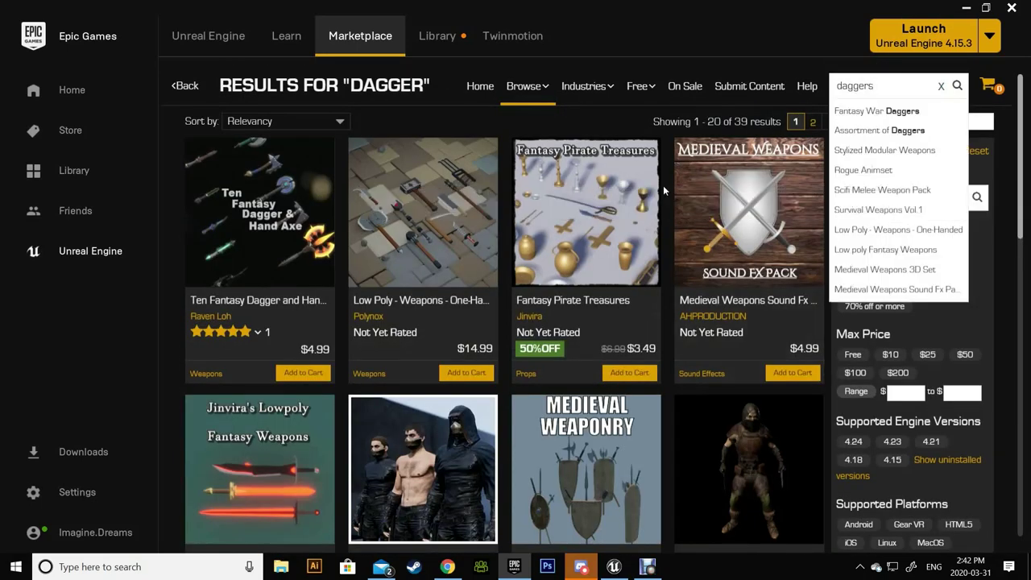
key(Return)
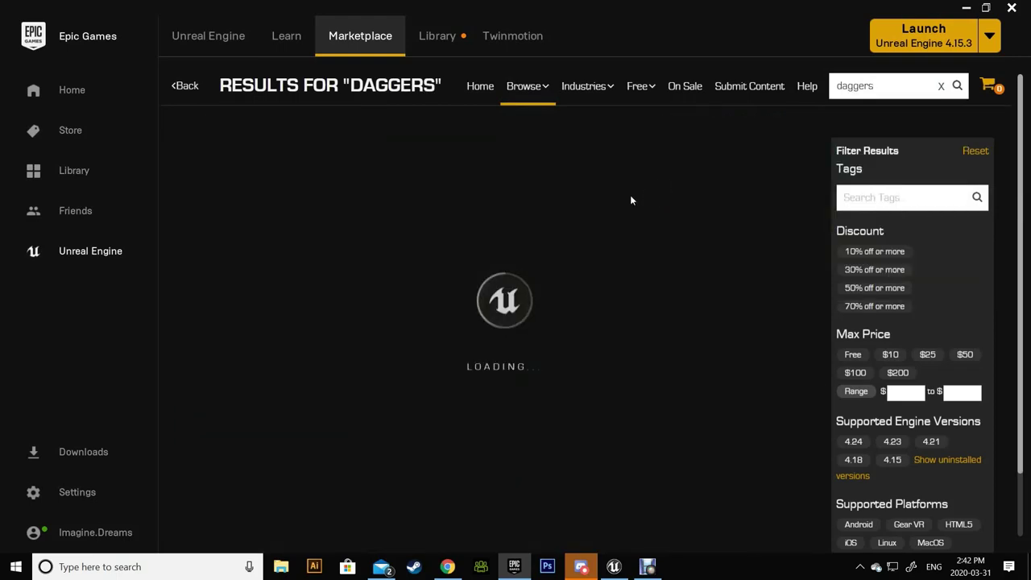
scroll(620, 209, down, 5)
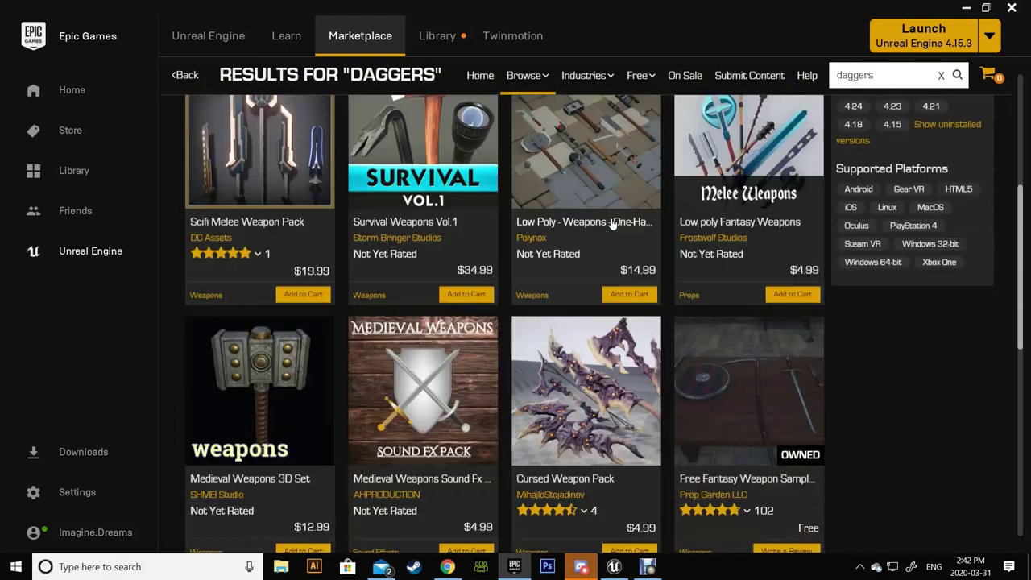
scroll(613, 224, down, 3)
scroll(564, 223, down, 4)
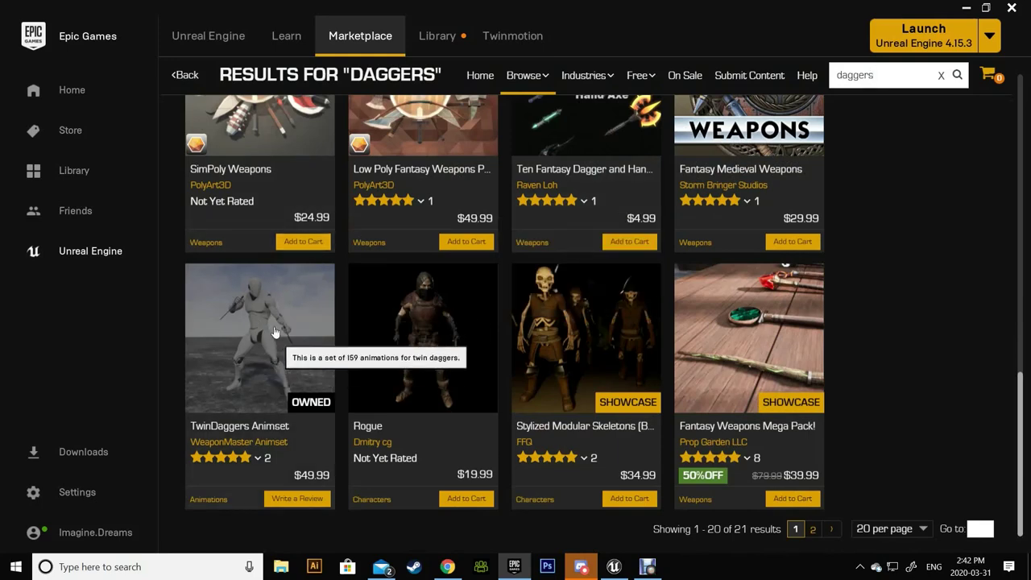
click(260, 355)
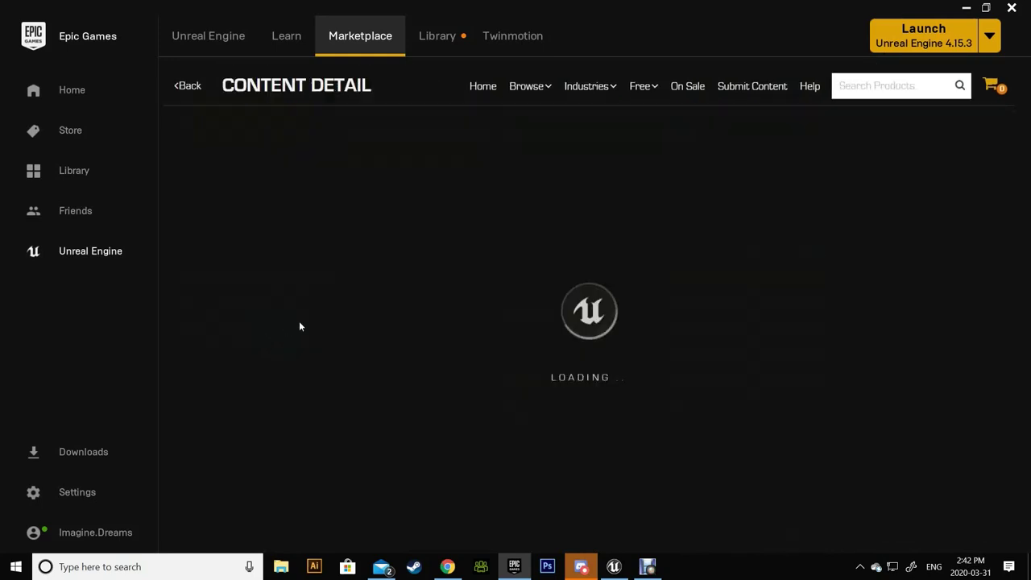
click(482, 421)
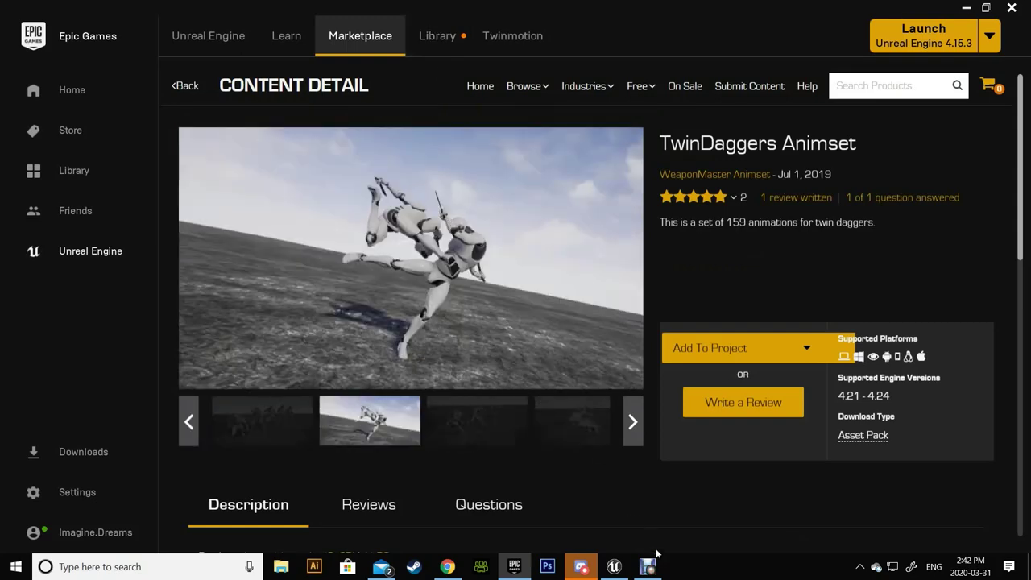
click(620, 569)
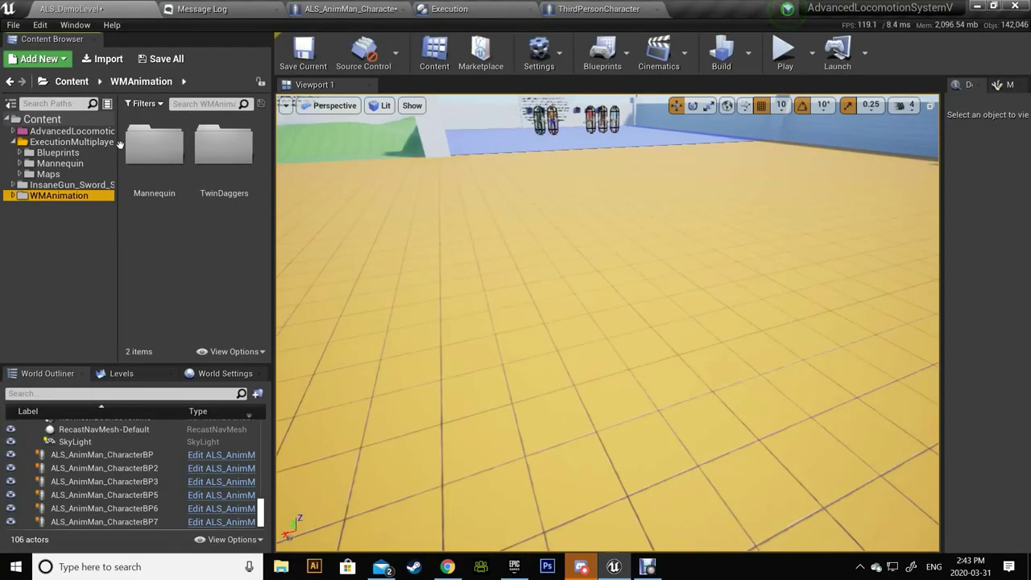
Step: Browse to TwinDaggers/Battle/Execution_Sample and open TwinDaggers_Attack_Executed3_Sample for preview
double_click(224, 149)
double_click(169, 129)
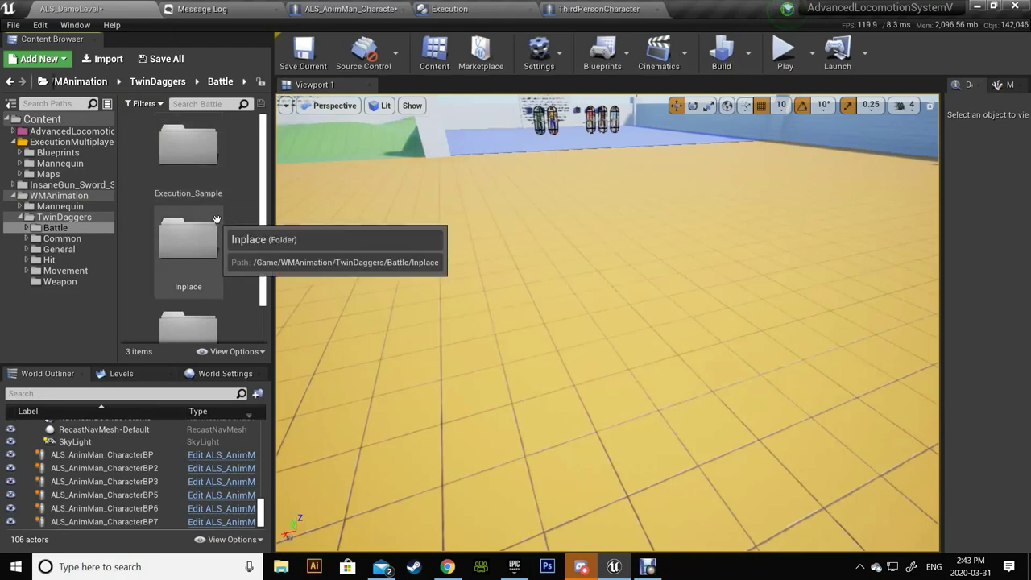
double_click(187, 143)
scroll(248, 269, down, 1)
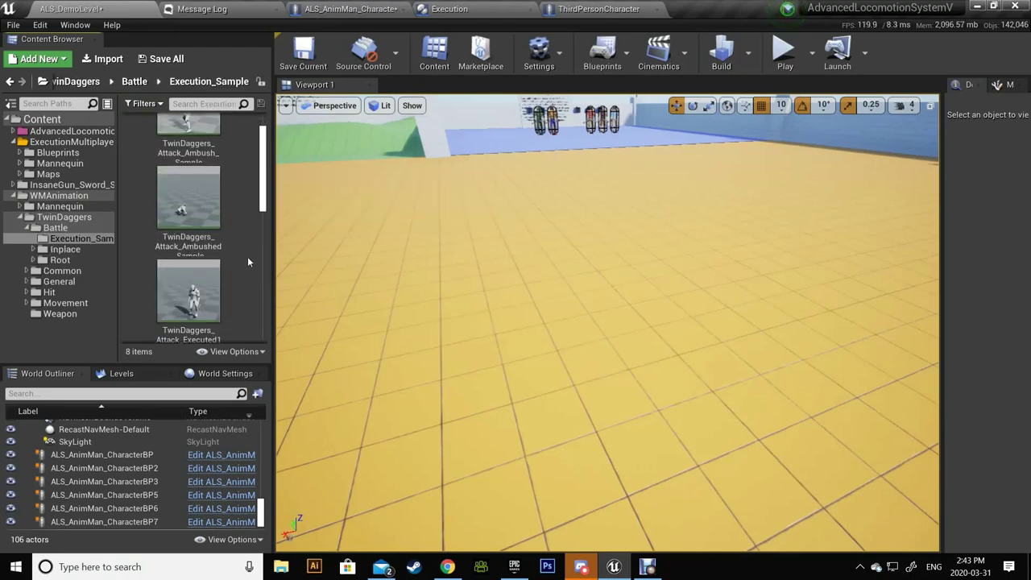
scroll(248, 256, down, 2)
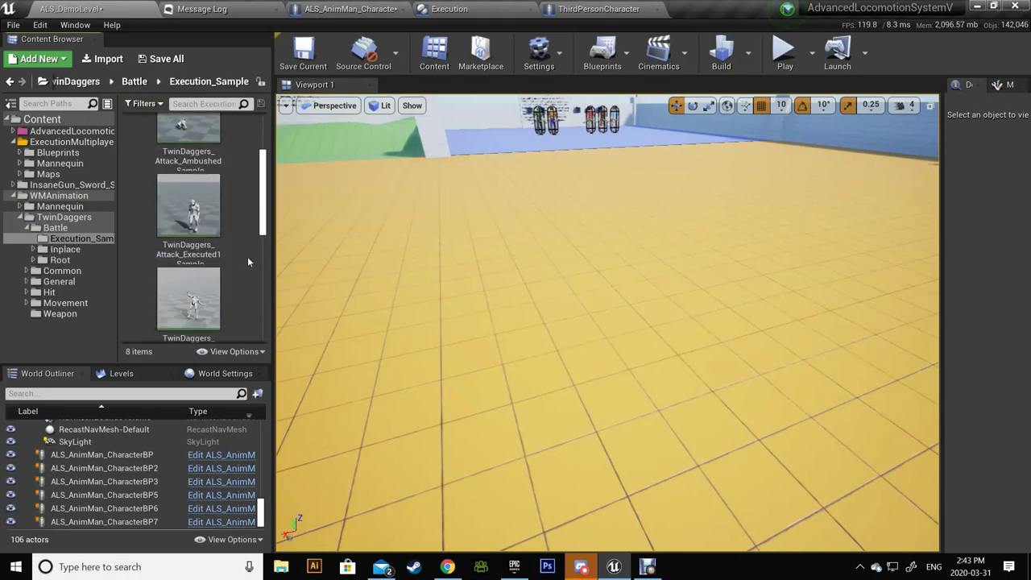
scroll(247, 256, down, 2)
scroll(247, 256, down, 2)
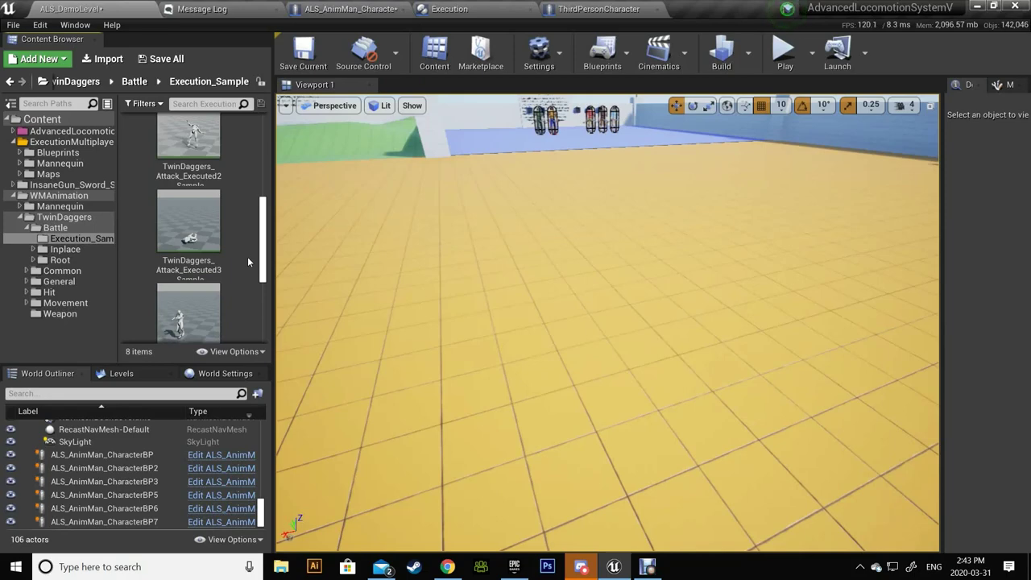
click(208, 234)
double_click(207, 234)
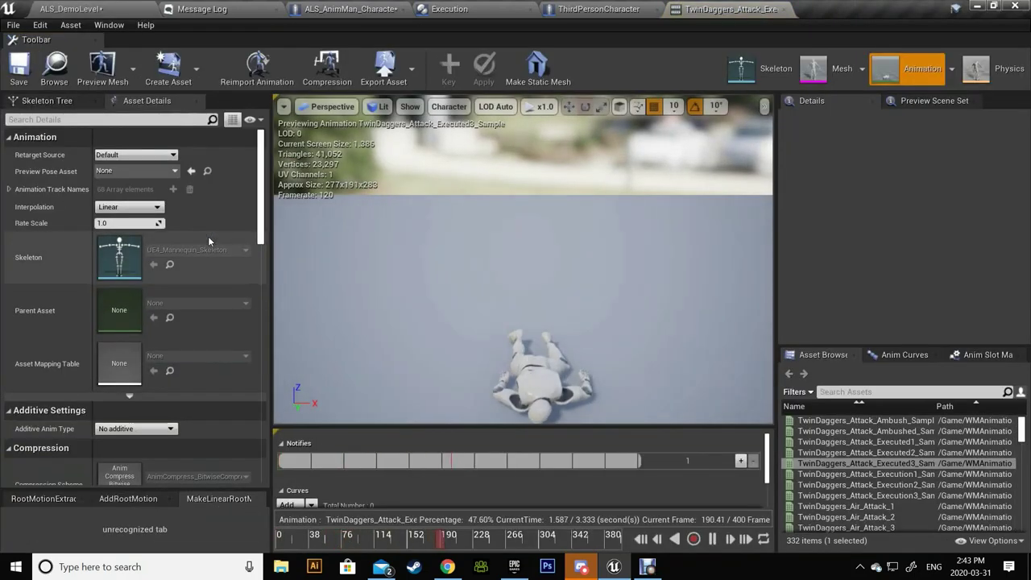
Step: Back in the level editor, scroll the Content Browser to TwinDaggers_Attack_Execution3_Sample
click(71, 9)
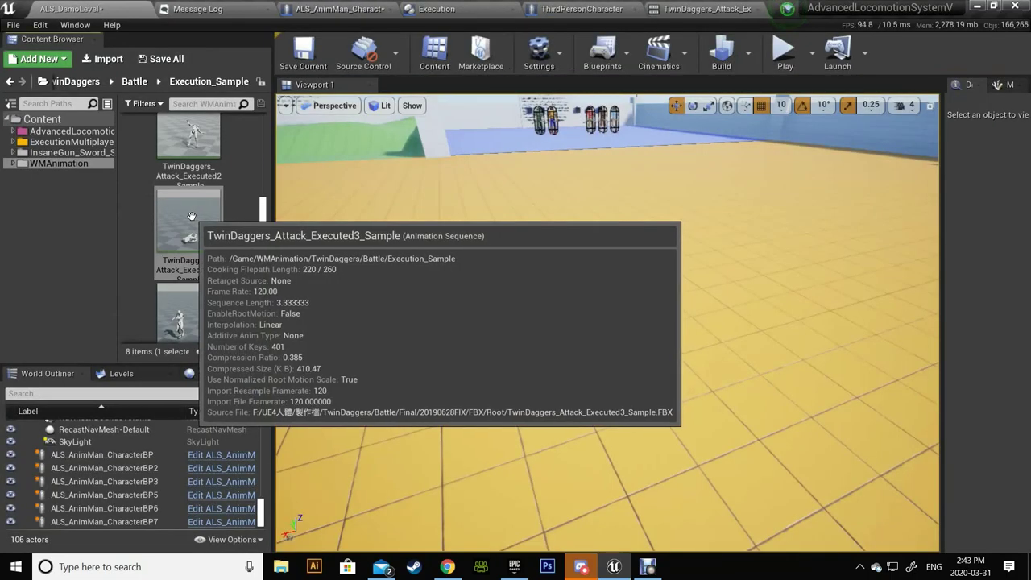
right_click(196, 211)
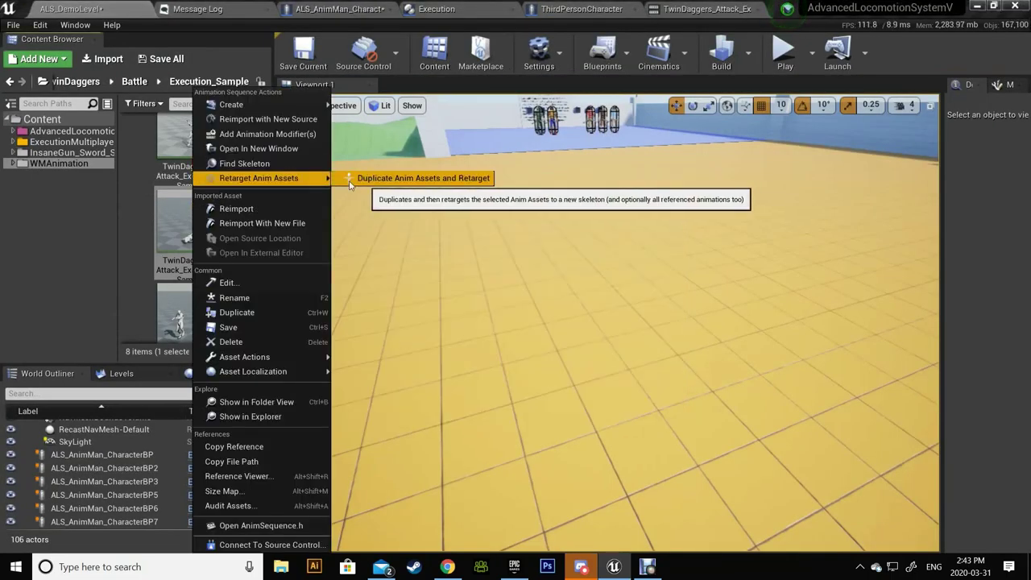
click(161, 222)
scroll(225, 251, down, 3)
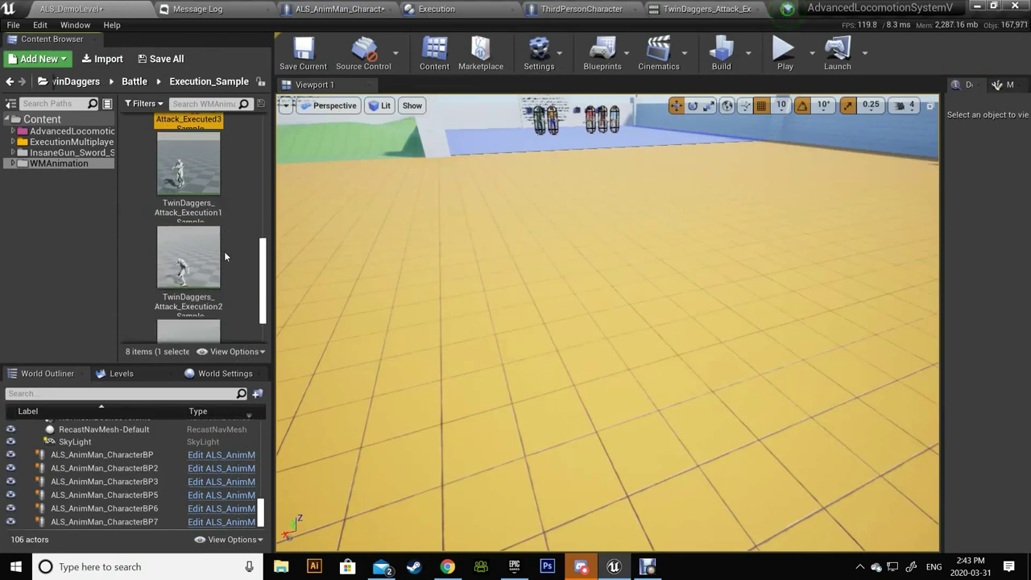
scroll(225, 254, down, 2)
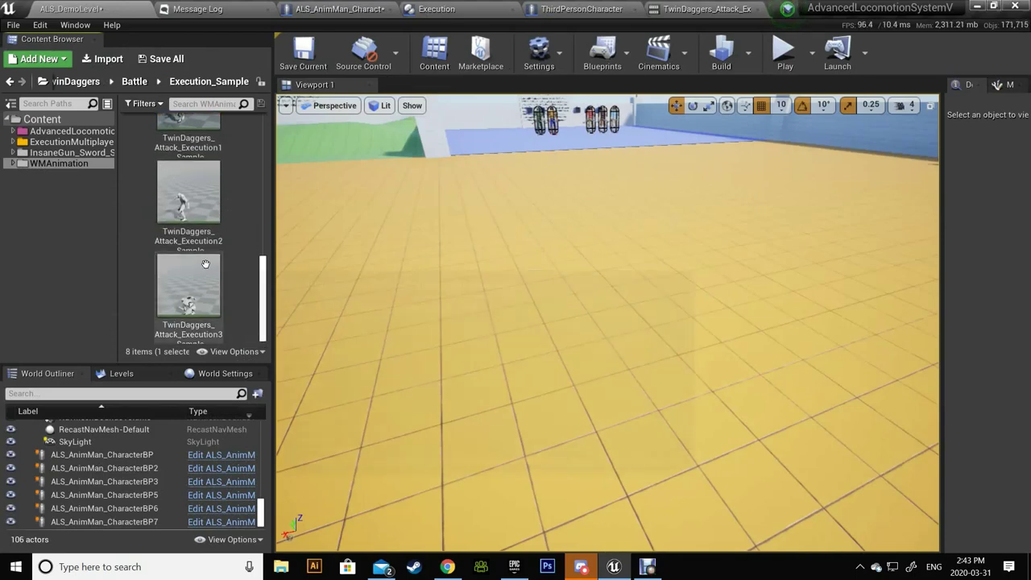
mouse_move(199, 280)
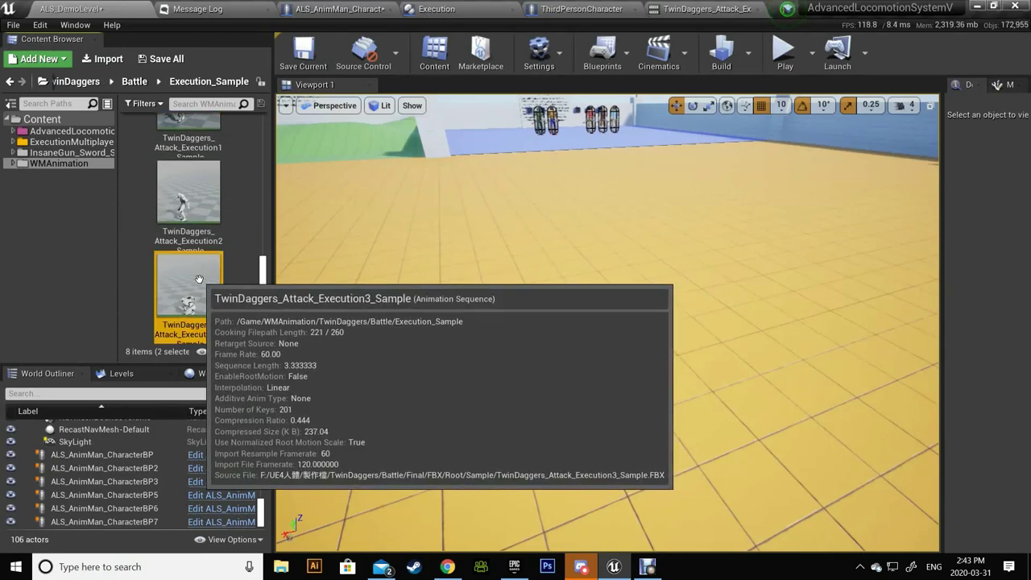
Step: Duplicate and retarget both execution sample animations to ALS_Mannequin_Skeleton
right_click(199, 279)
mouse_move(321, 180)
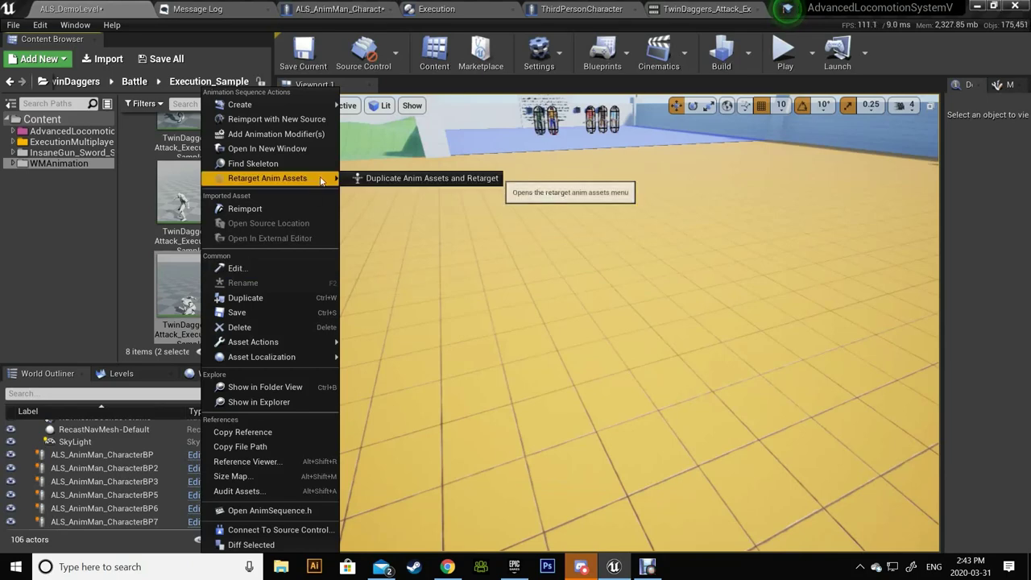
click(379, 178)
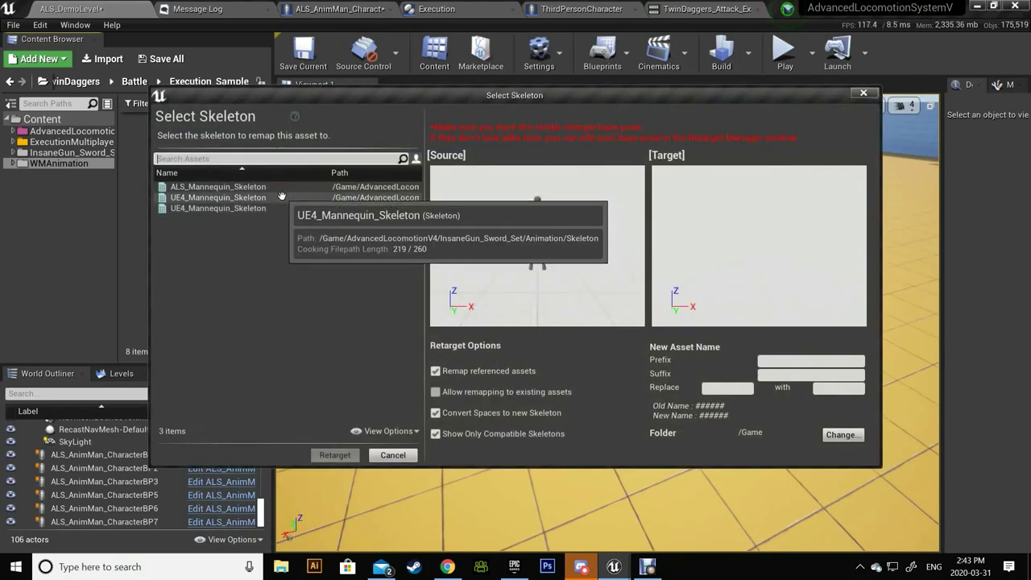
click(276, 197)
click(273, 187)
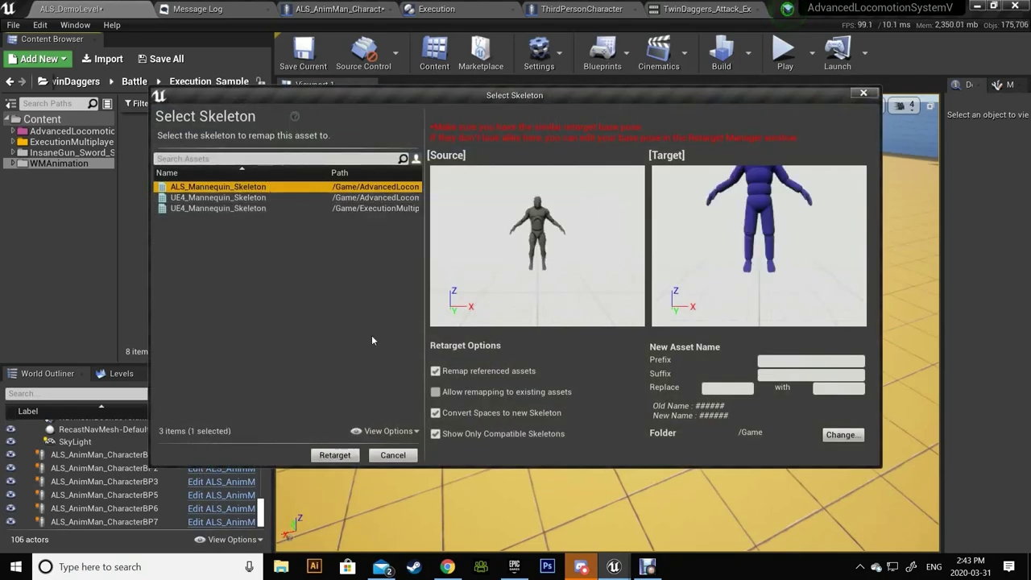
click(334, 456)
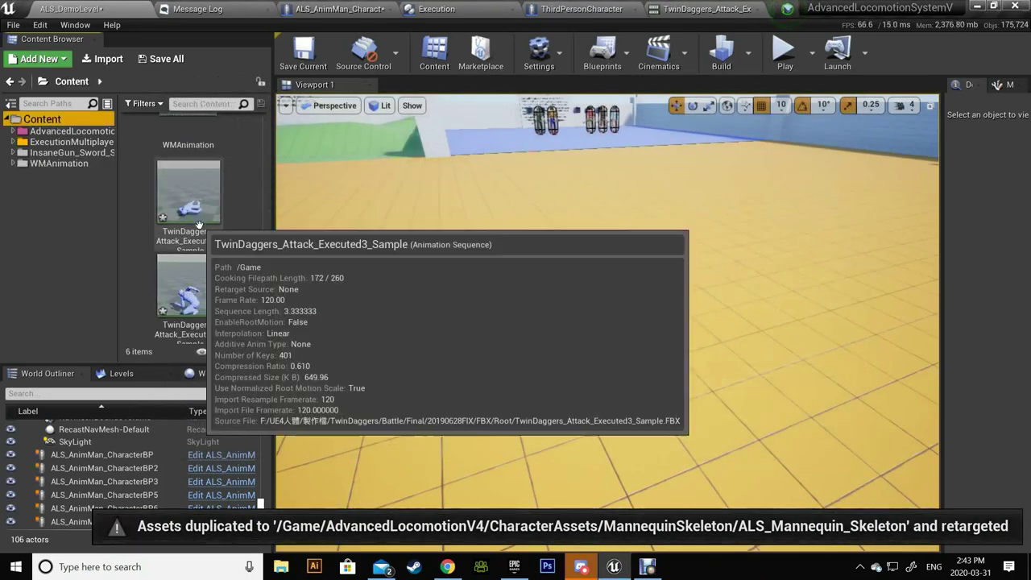
Step: Enable root motion on the retargeted Executed3 and Execution3 animations
click(193, 201)
double_click(194, 201)
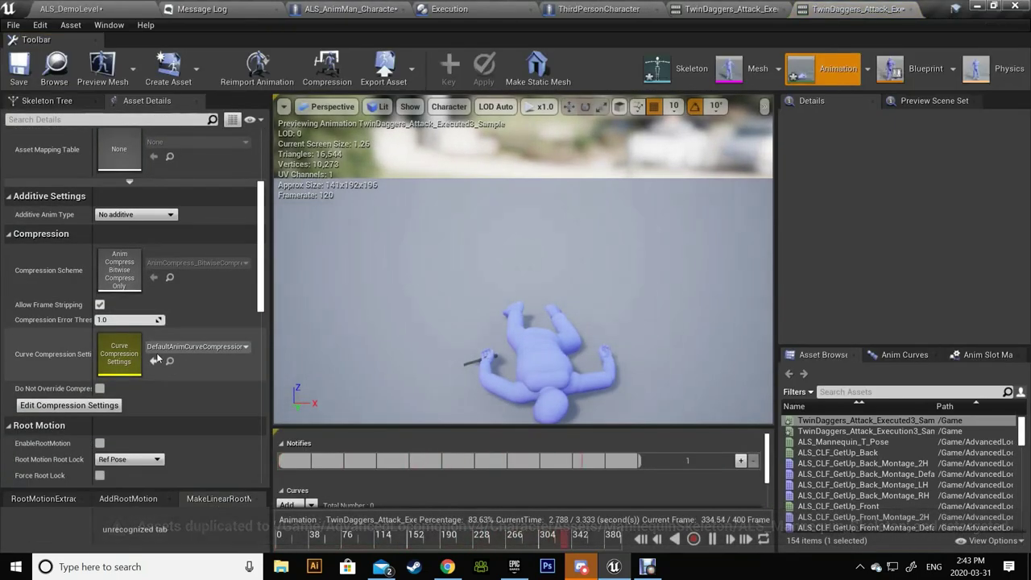
click(99, 443)
scroll(89, 455, down, 2)
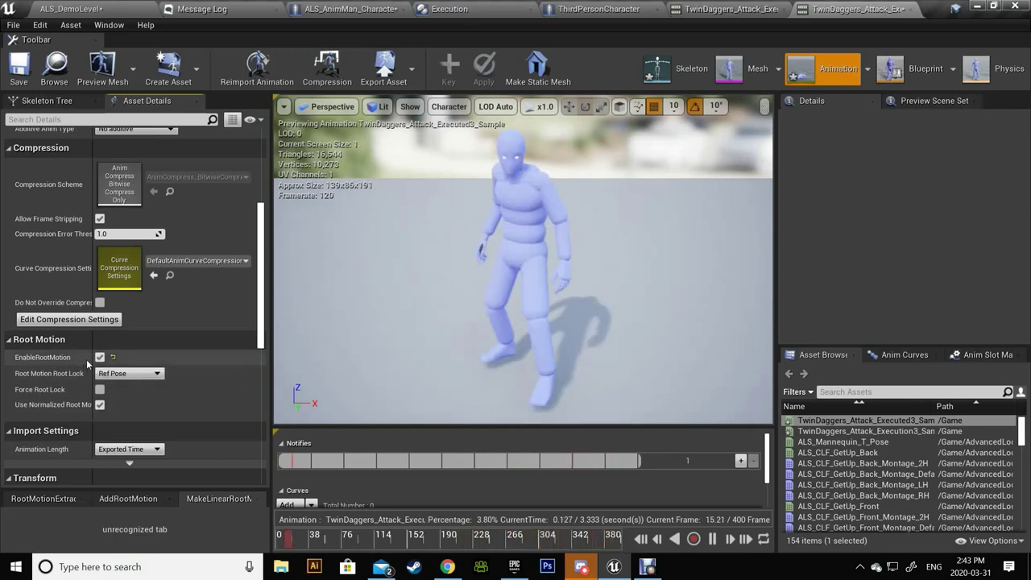
click(73, 9)
double_click(191, 278)
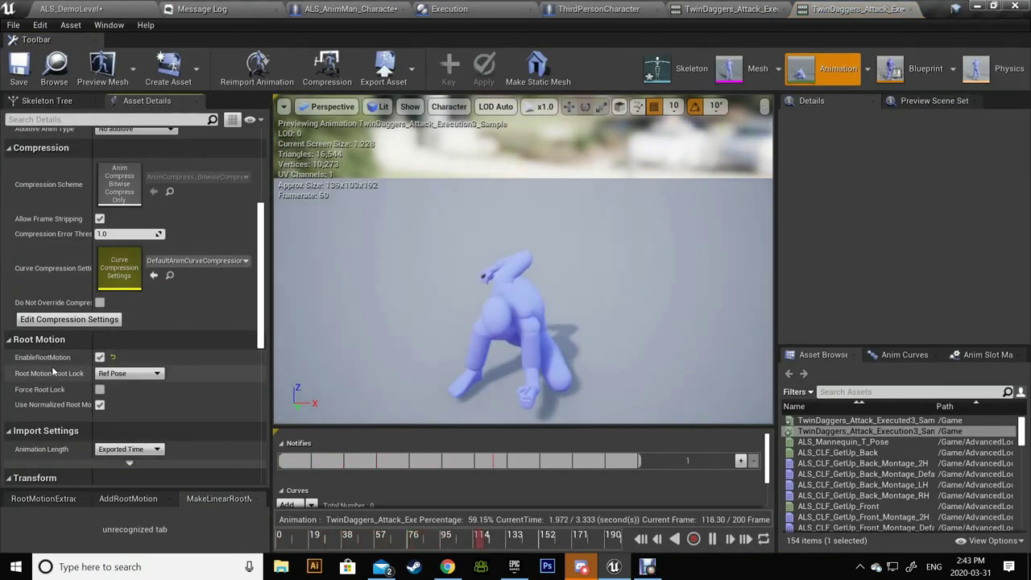
click(63, 8)
Step: Save all modified assets and create an AnimMontage from the Executed3 animation
key(ctrl+shift+s)
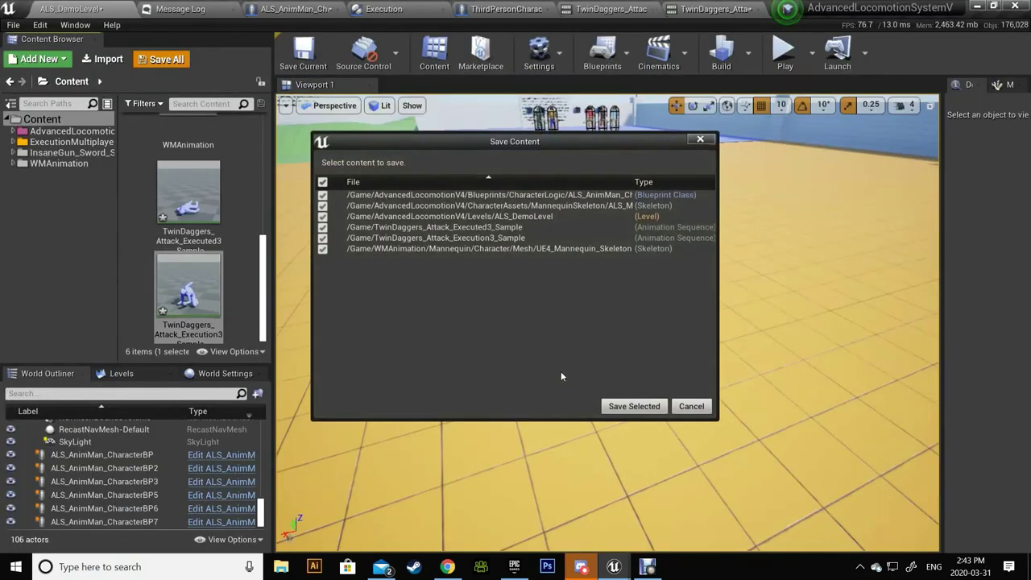
click(605, 407)
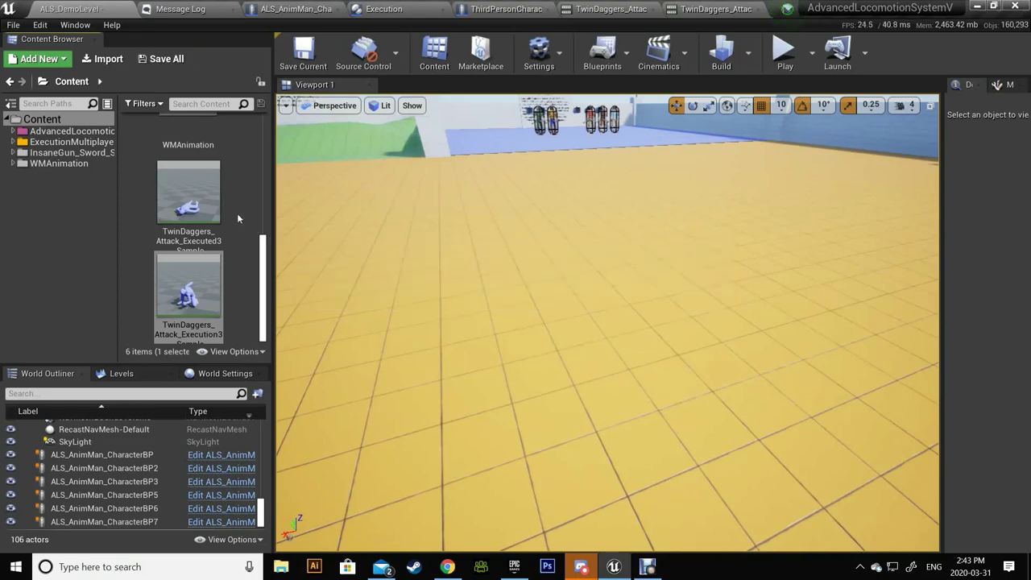
right_click(201, 195)
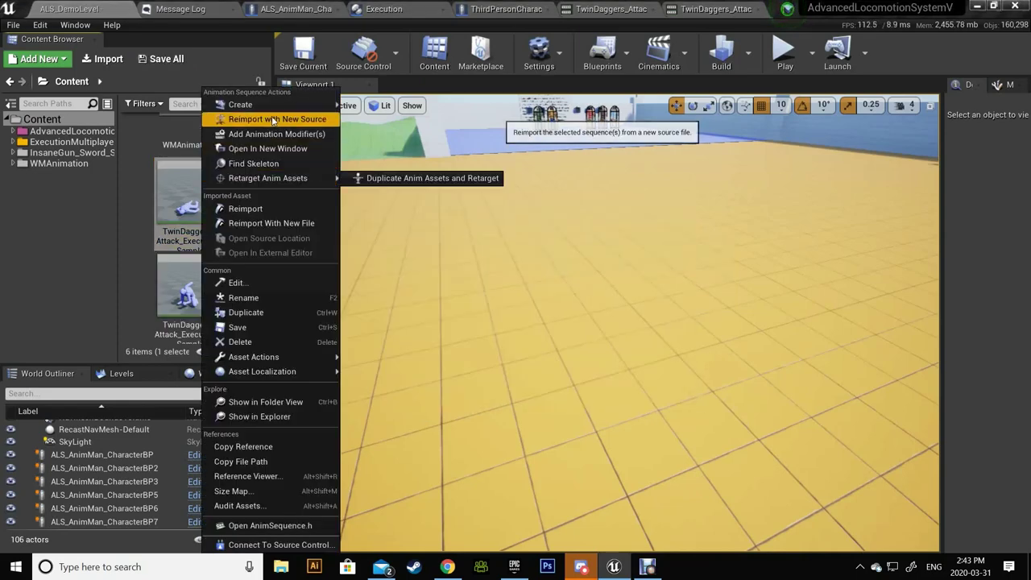
mouse_move(322, 104)
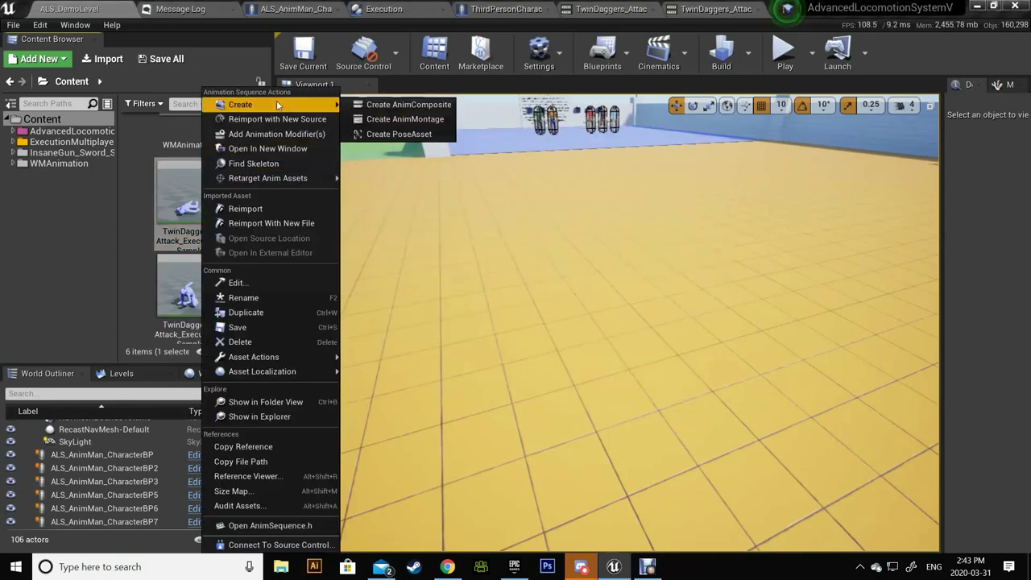
click(392, 119)
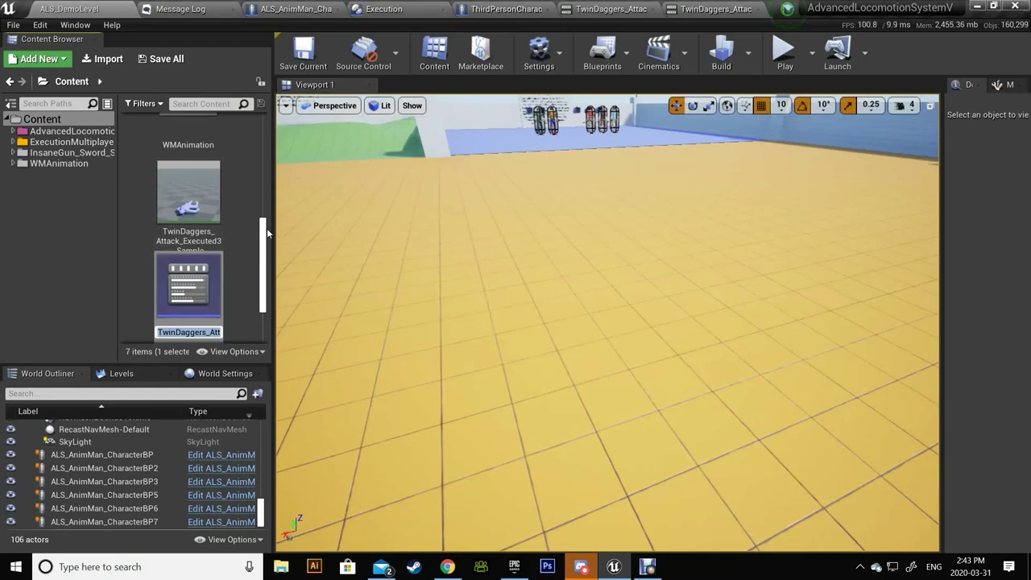
key(Return)
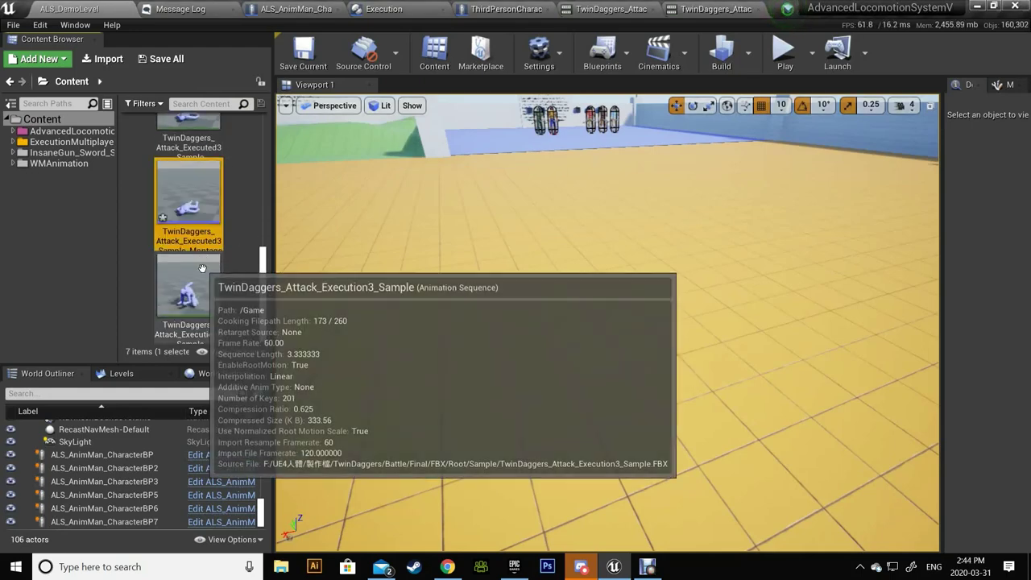
Step: Create an AnimMontage from the Execution3 animation and check it in its editor
right_click(202, 269)
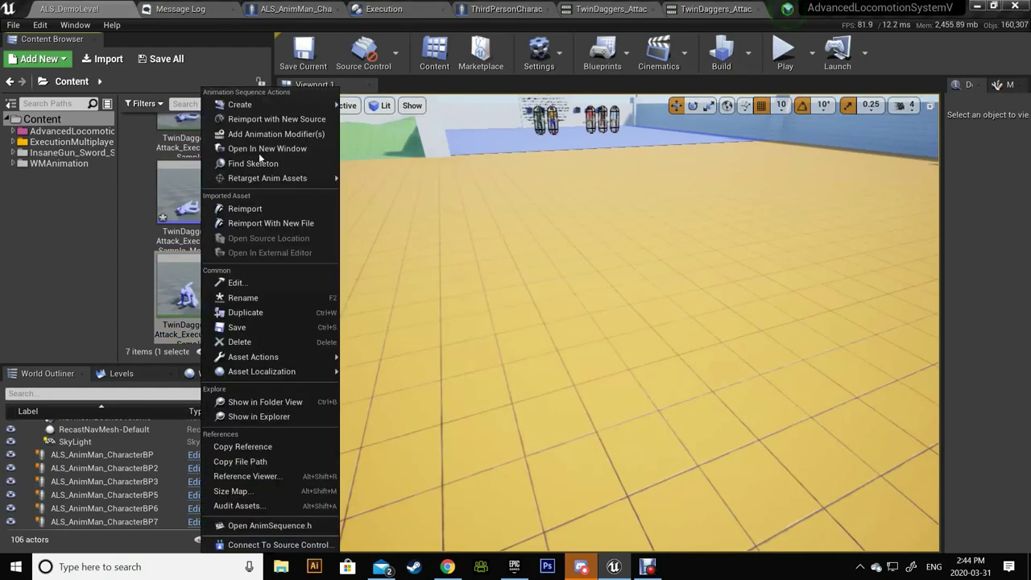
mouse_move(327, 103)
click(386, 105)
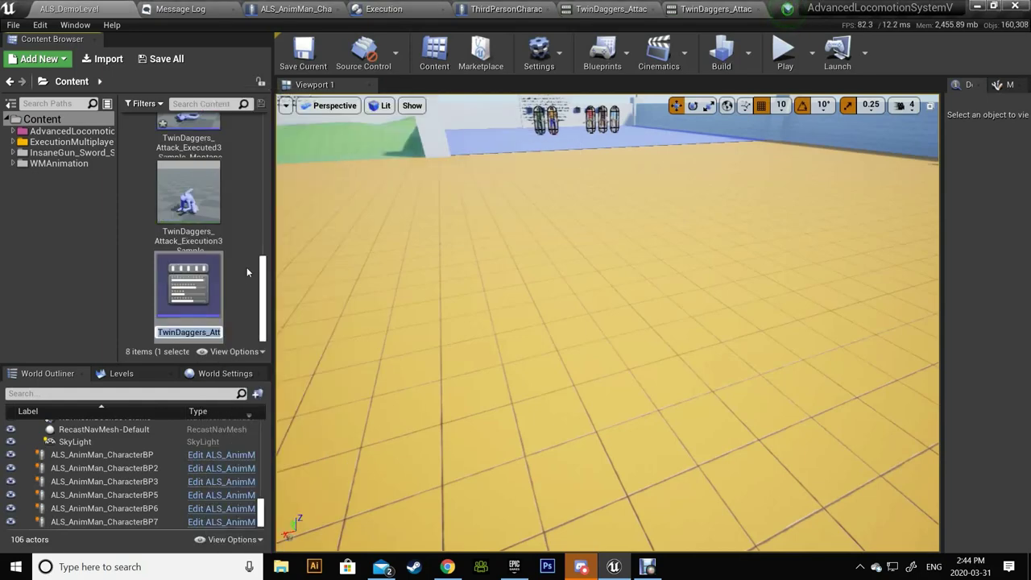
double_click(209, 285)
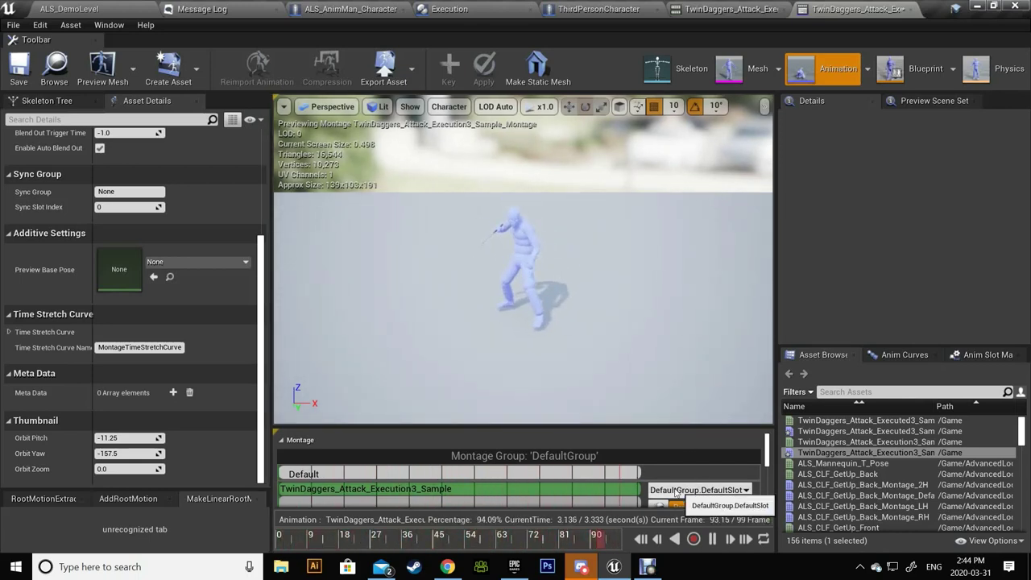
click(87, 8)
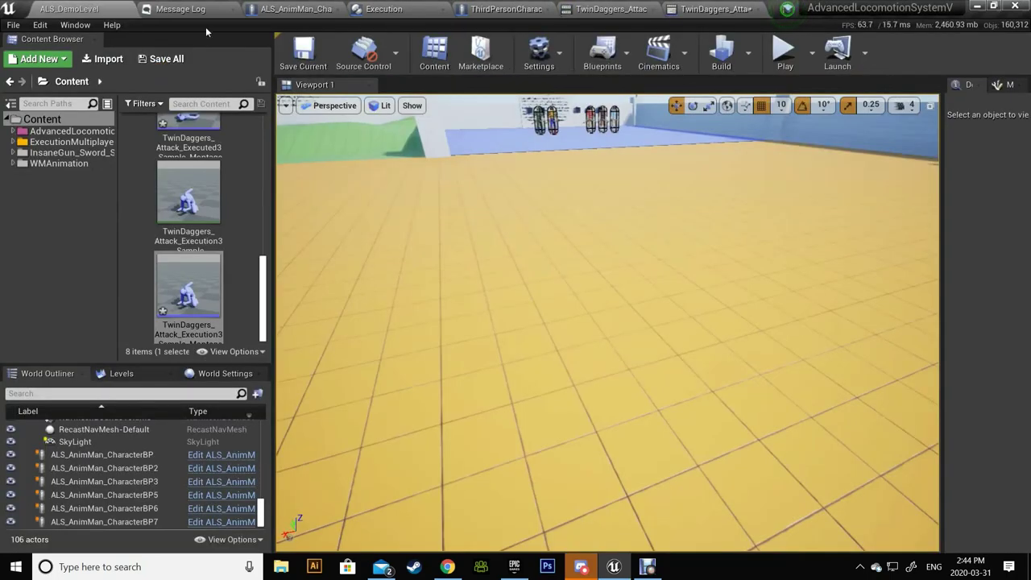
Step: Open ALS_AnimBP through the character Mesh's Anim Class in ALS_AnimMan_CharacterBP
click(280, 9)
click(64, 121)
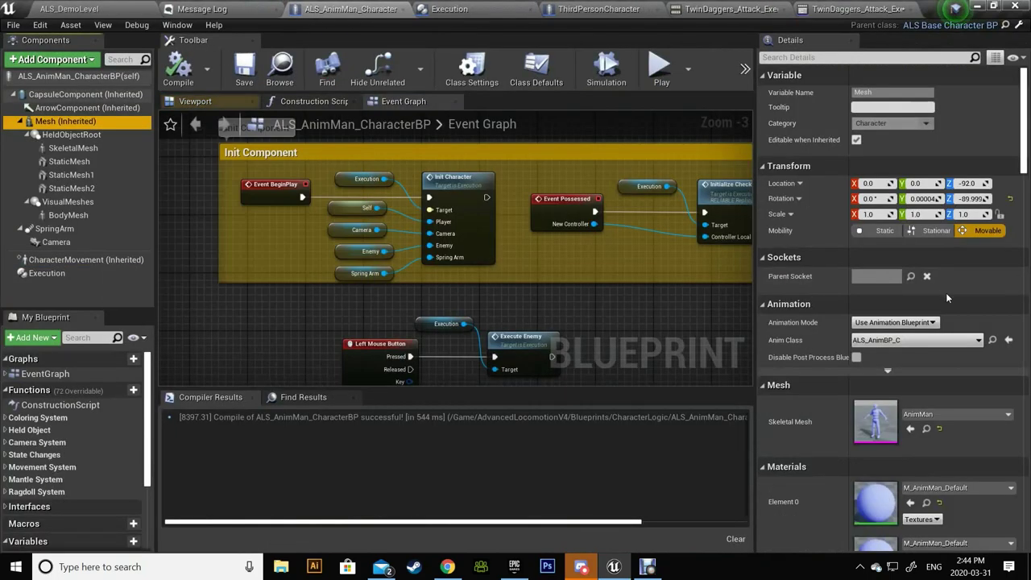
click(993, 341)
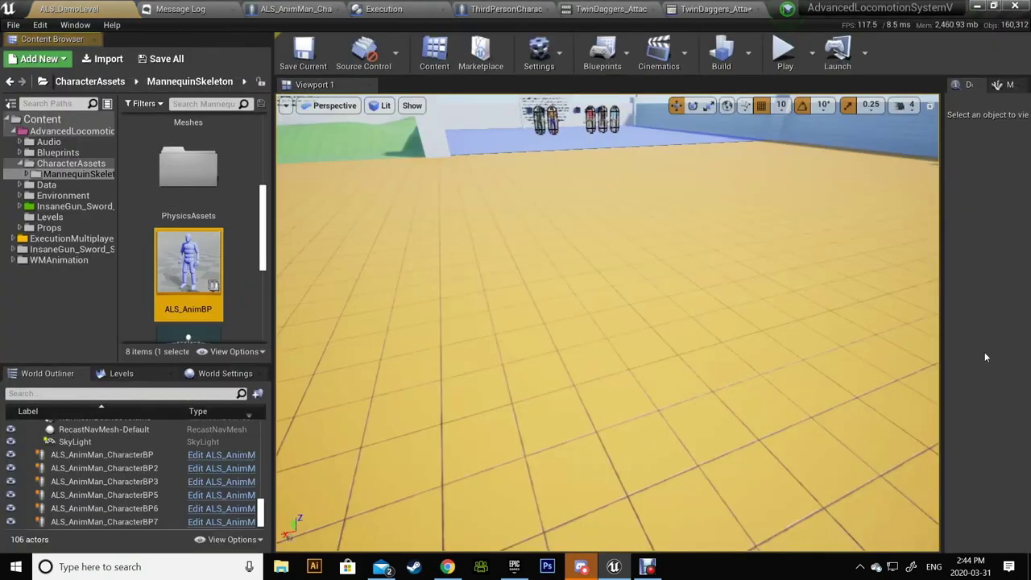
double_click(216, 264)
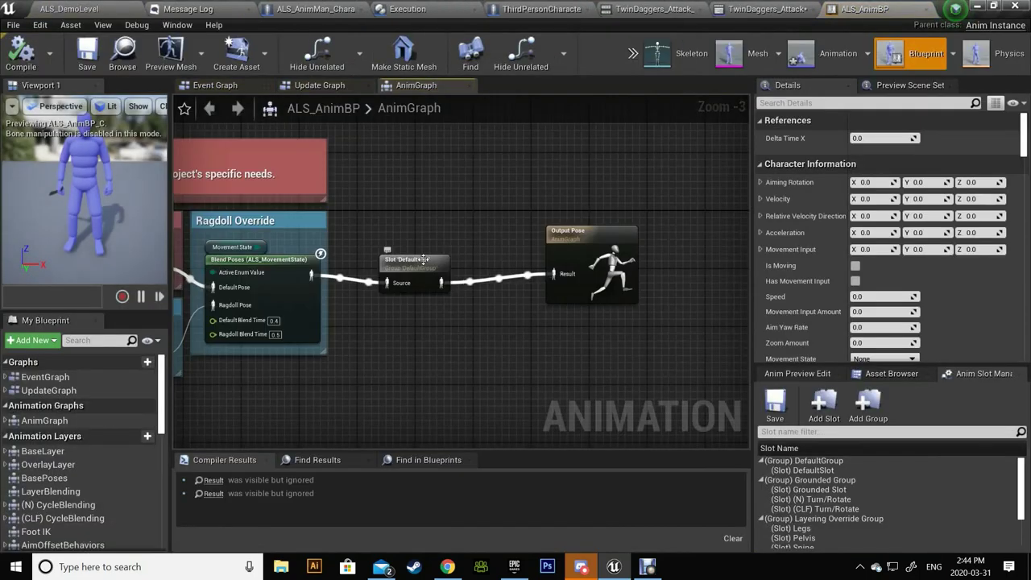
Step: Check the DefaultSlot node, then save ALS_AnimBP and both new montages
scroll(401, 289, up, 3)
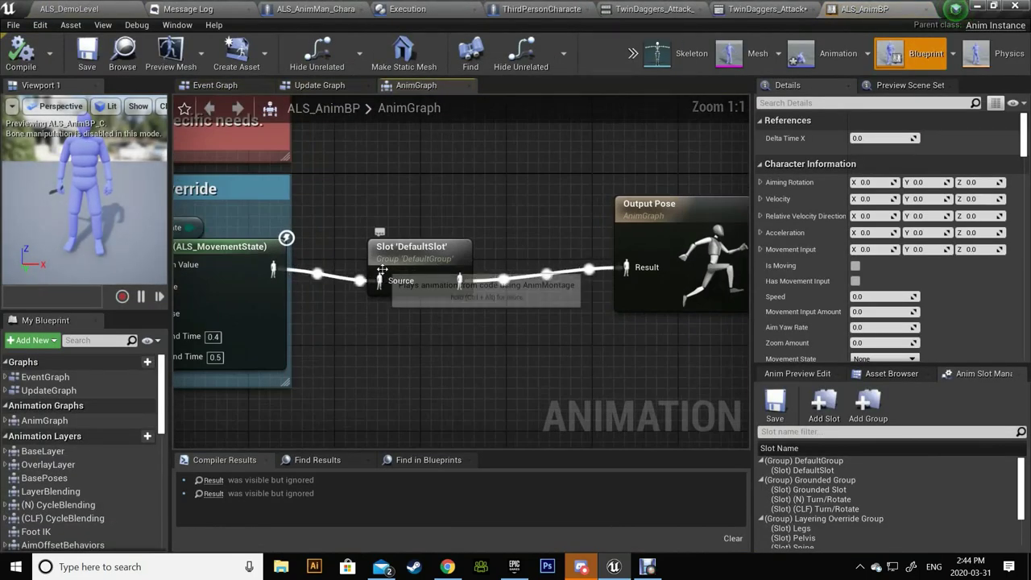
click(474, 260)
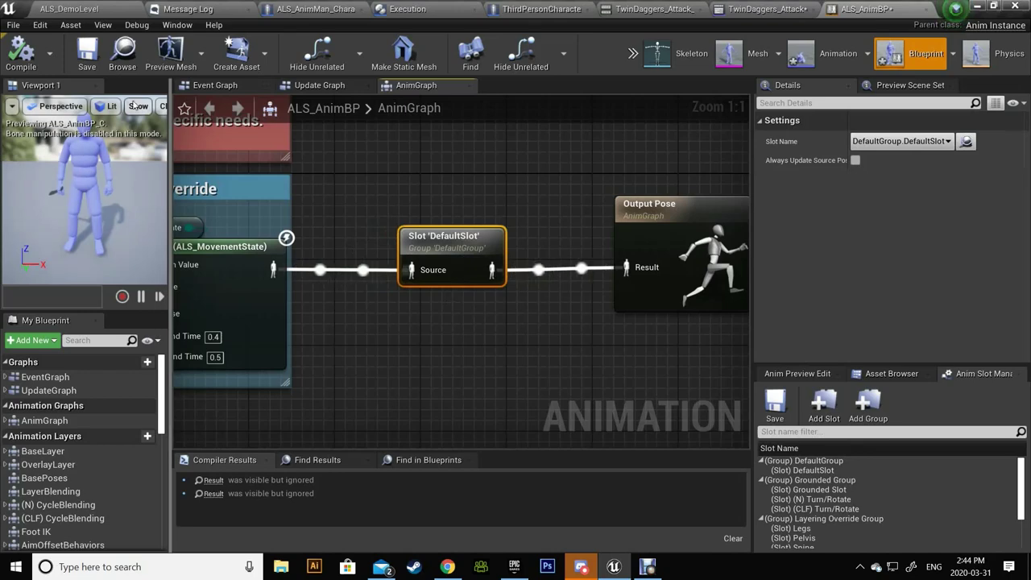
click(60, 8)
click(177, 64)
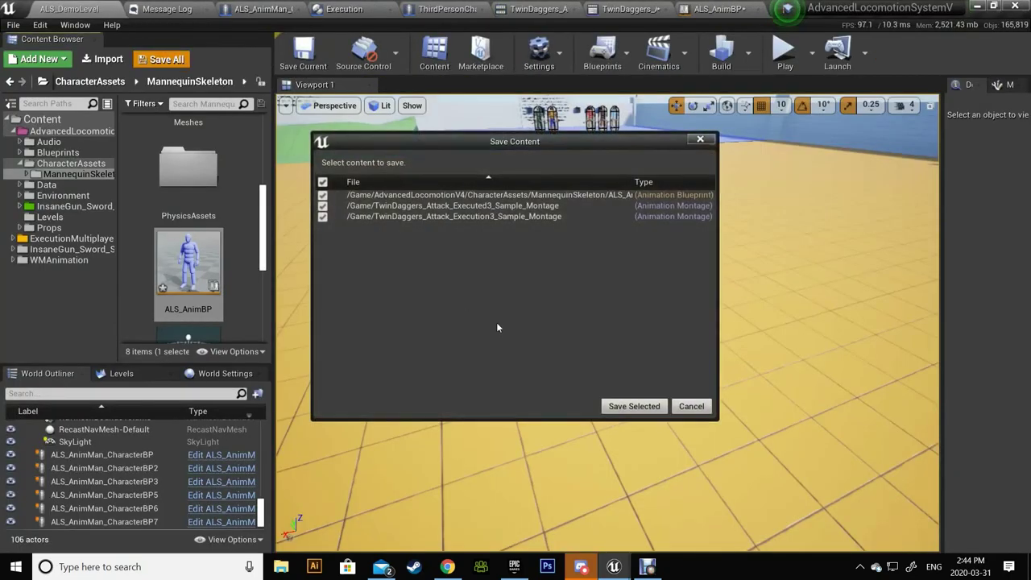
click(616, 405)
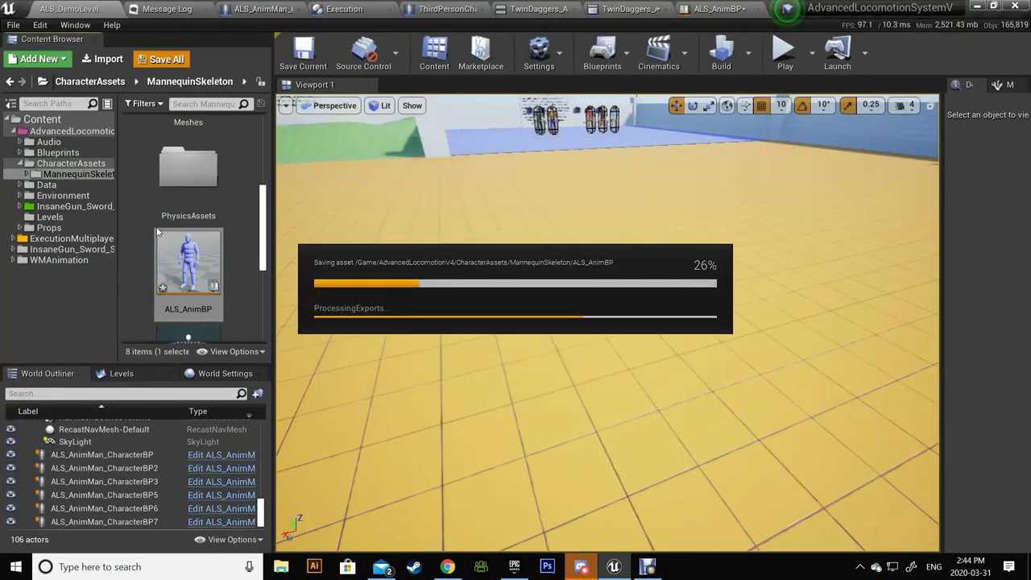
Step: Select the Executed3 montage in the Content Browser, then select ALS_AnimMan_CharacterBP's Execution component
click(29, 117)
scroll(232, 239, down, 2)
scroll(232, 239, down, 2)
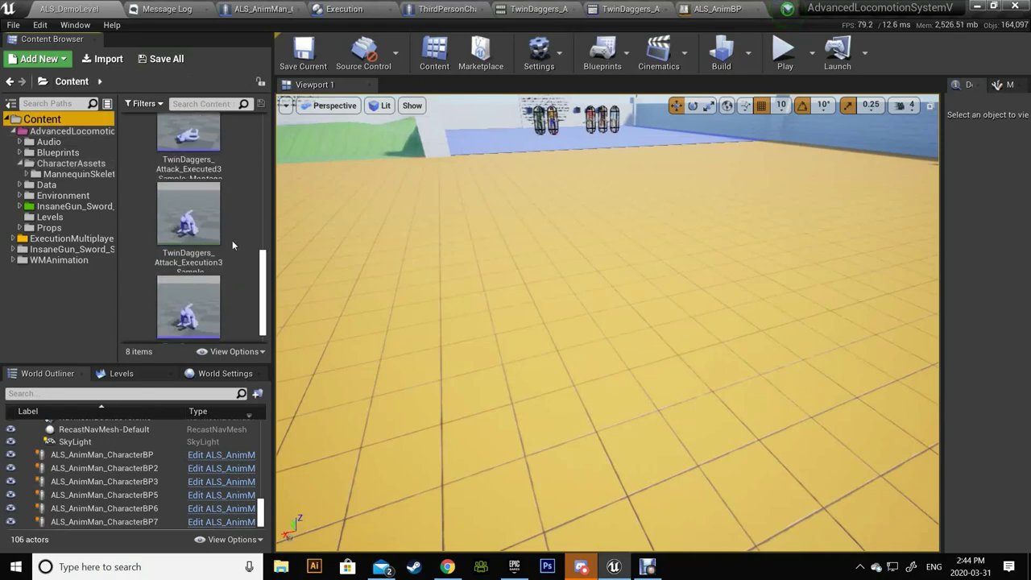
scroll(232, 240, down, 2)
scroll(231, 240, up, 2)
click(202, 210)
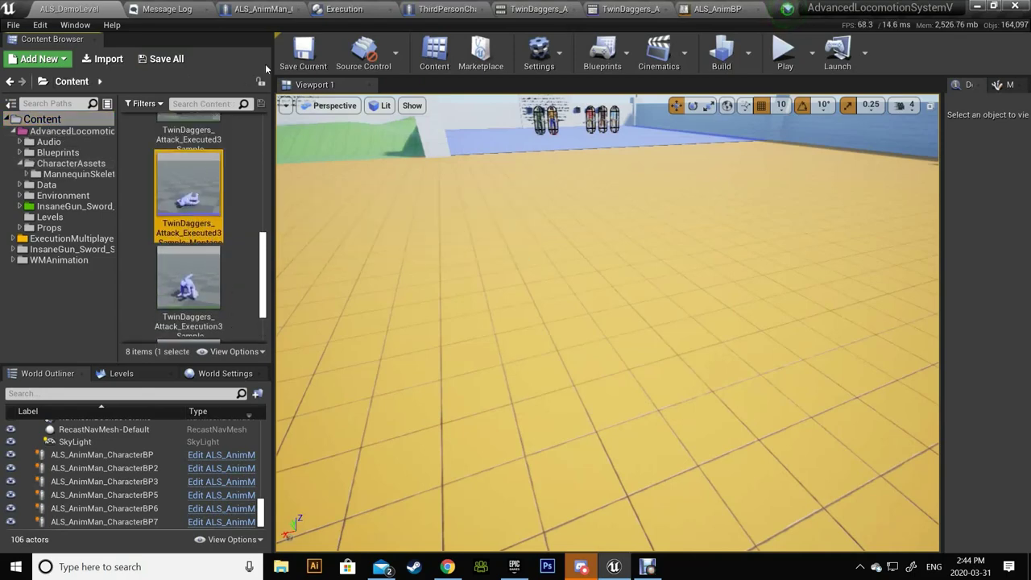
click(254, 10)
click(68, 275)
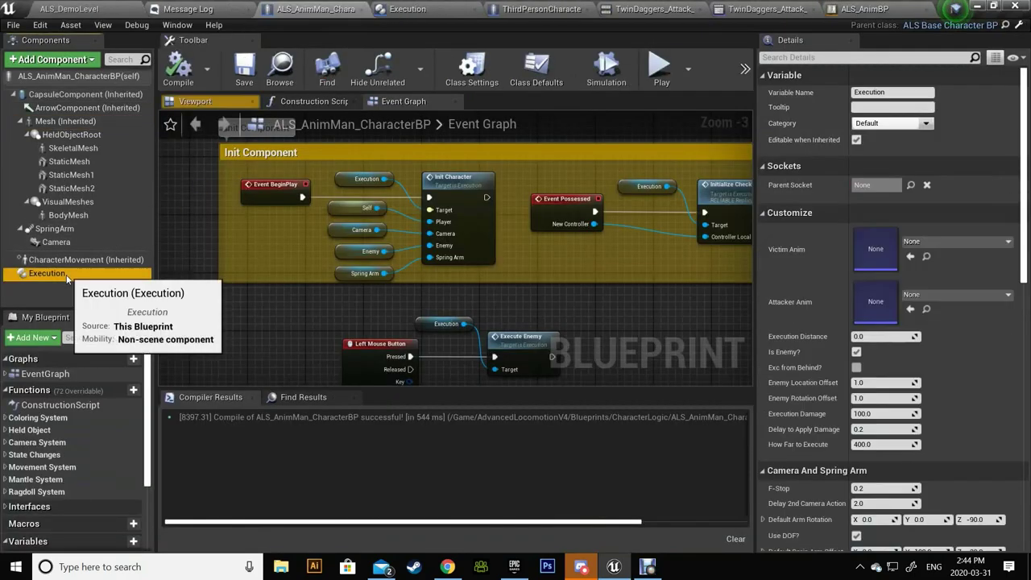
Step: Assign Executed3 as Victim Anim and Execution3 as Attacker Anim, then compile
click(910, 256)
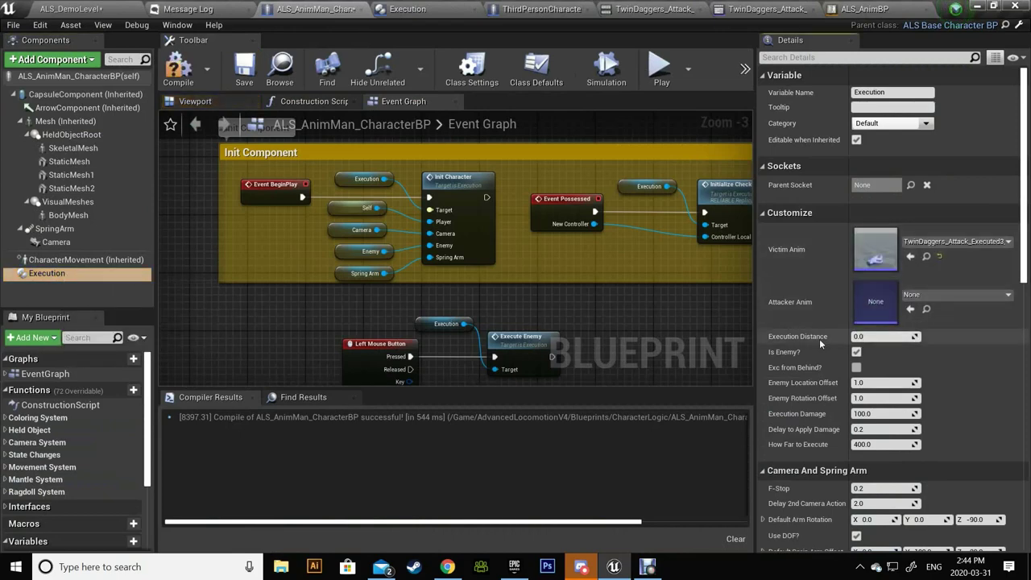
click(94, 10)
click(193, 294)
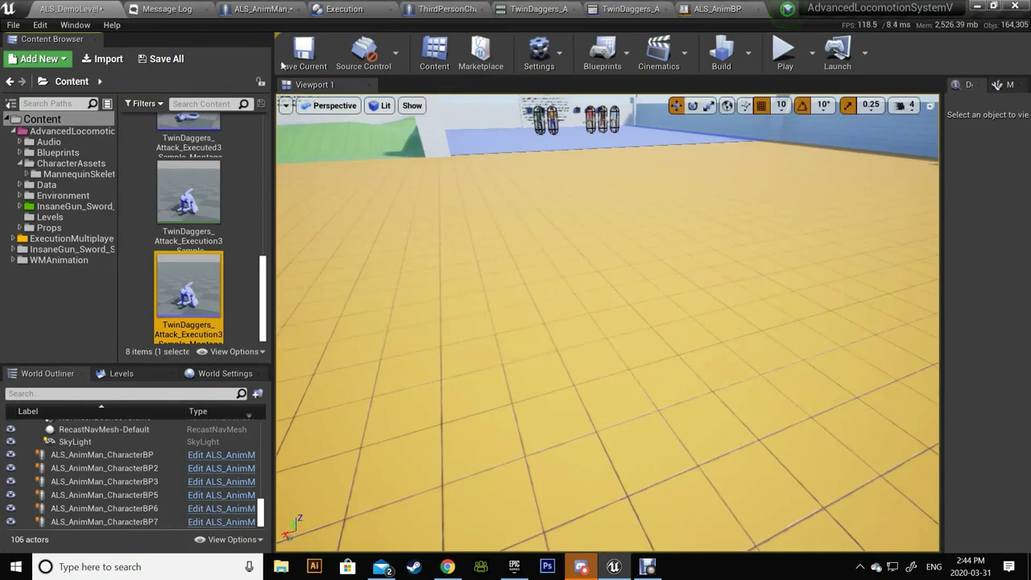
click(264, 10)
click(910, 308)
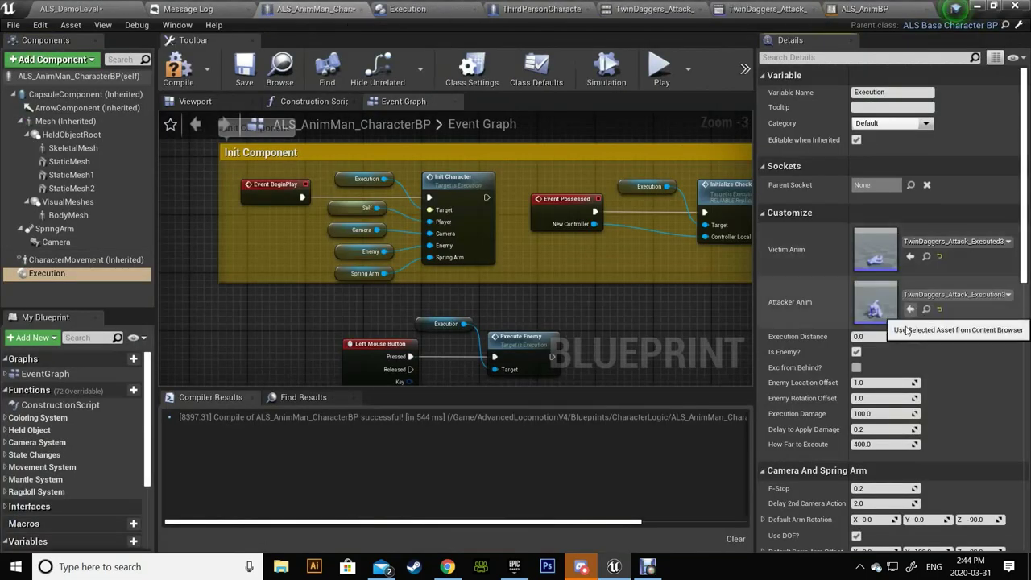
click(191, 71)
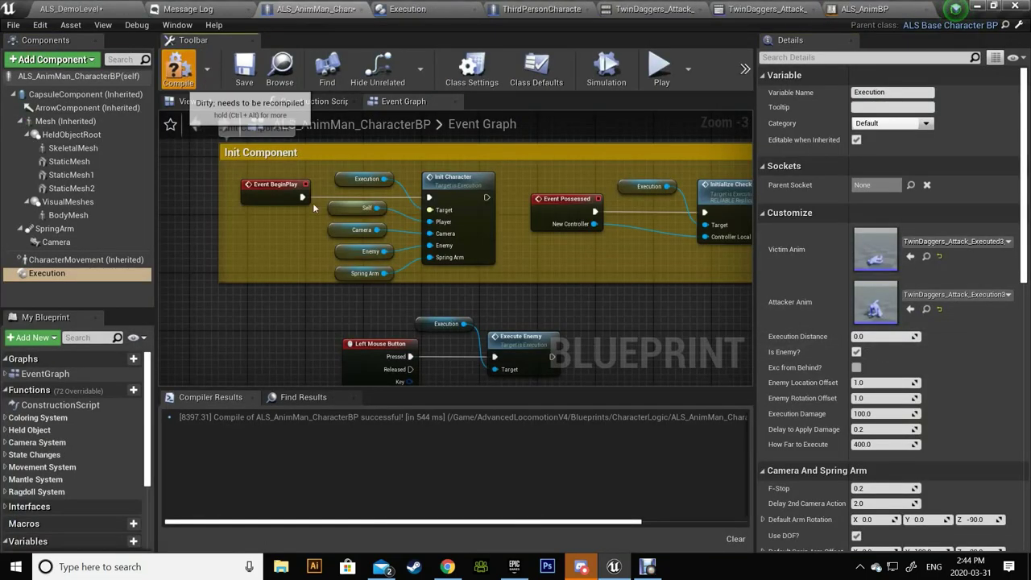
Step: Check the CapsuleComponent's Collision Presets (Camera set to Block), then return to ALS_DemoLevel
click(80, 94)
scroll(831, 257, down, 3)
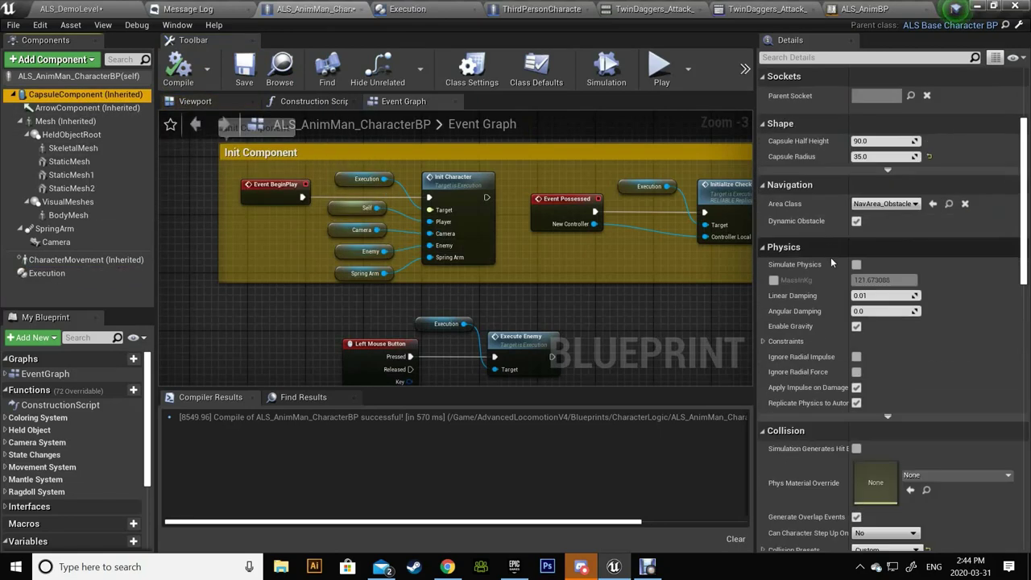
scroll(827, 300, down, 2)
scroll(827, 300, down, 2)
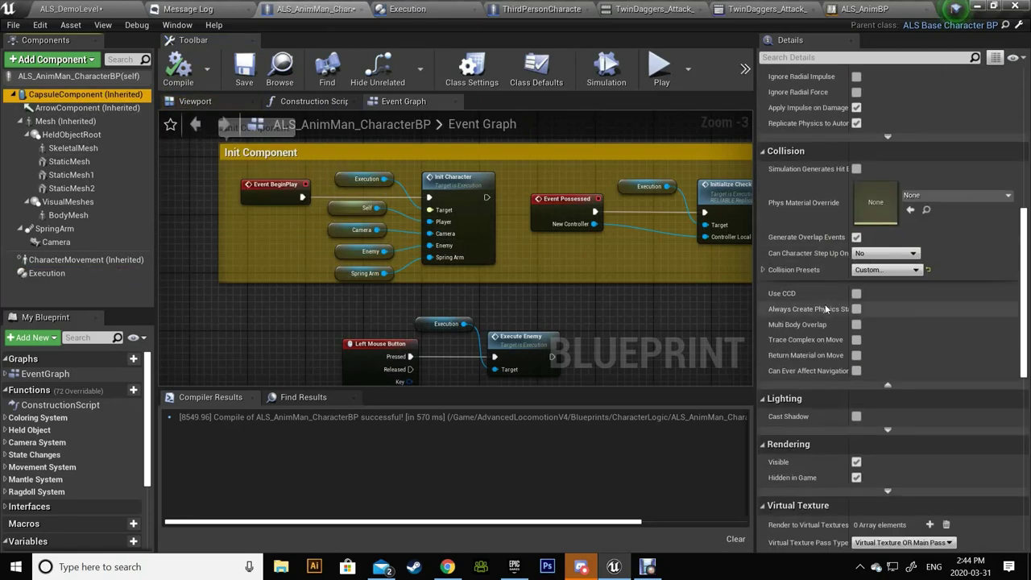
scroll(830, 298, up, 3)
scroll(831, 298, up, 3)
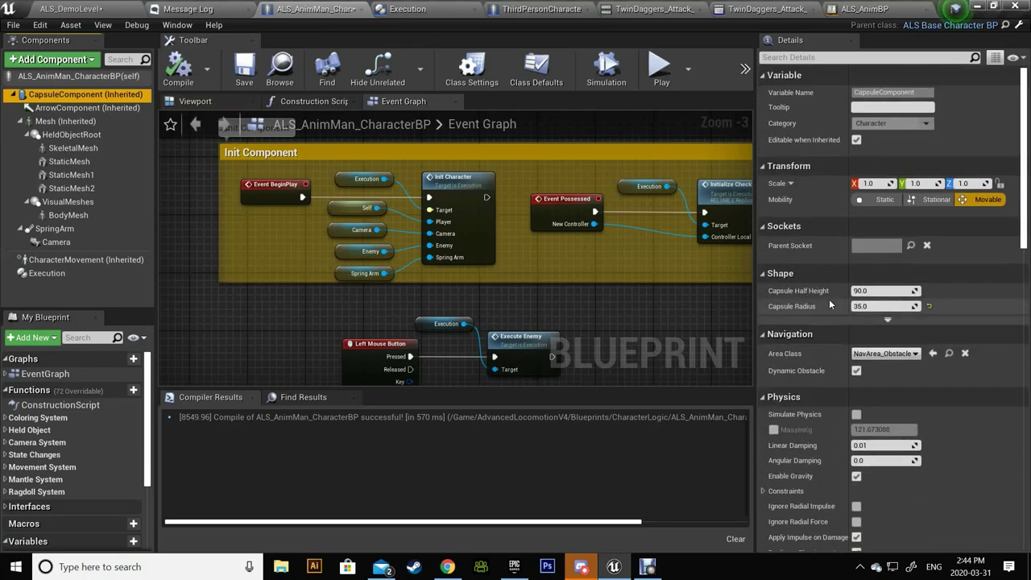
scroll(830, 304, down, 3)
scroll(826, 297, down, 3)
scroll(827, 296, up, 1)
scroll(826, 296, up, 1)
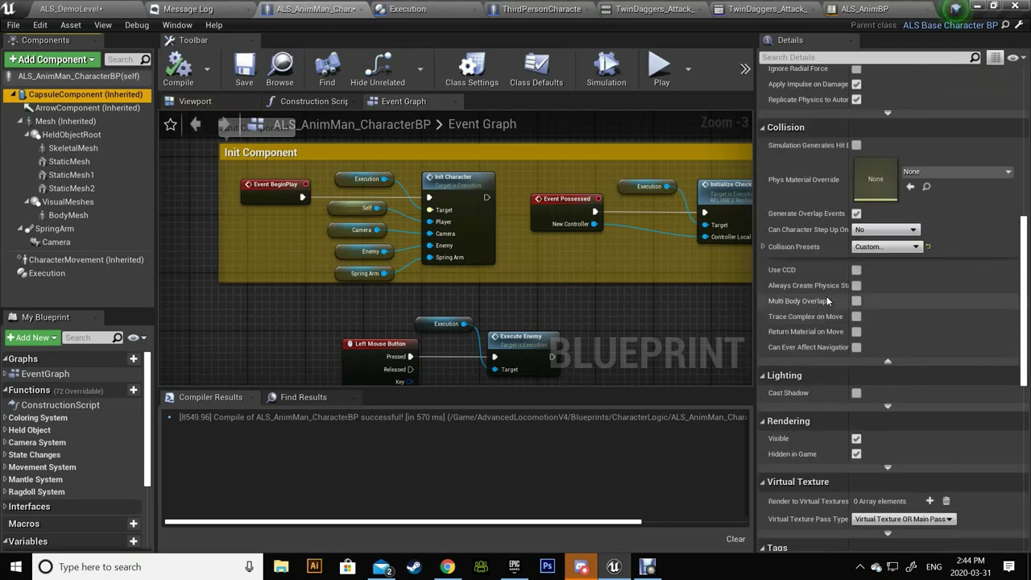
click(764, 247)
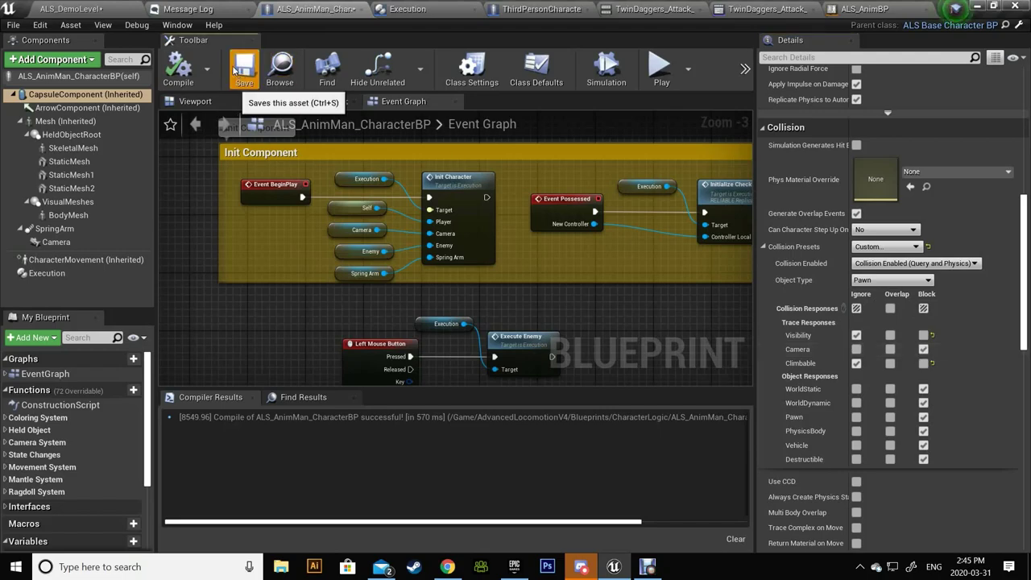
click(98, 10)
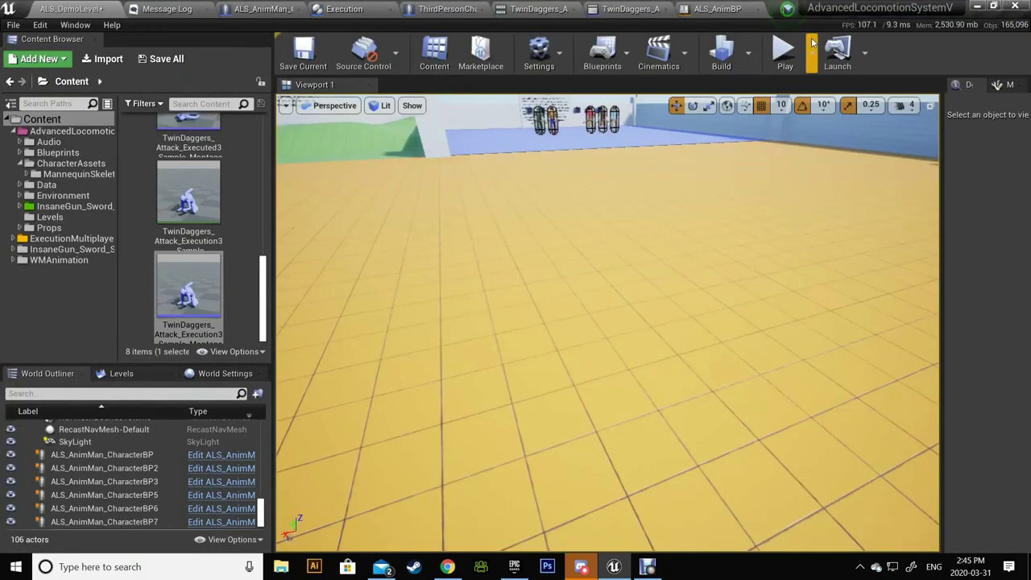
Step: Select ALS_AnimMan_CharacterBP in the viewport and duplicate it onto the nearby floor
right_drag(688, 199, 1014, 131)
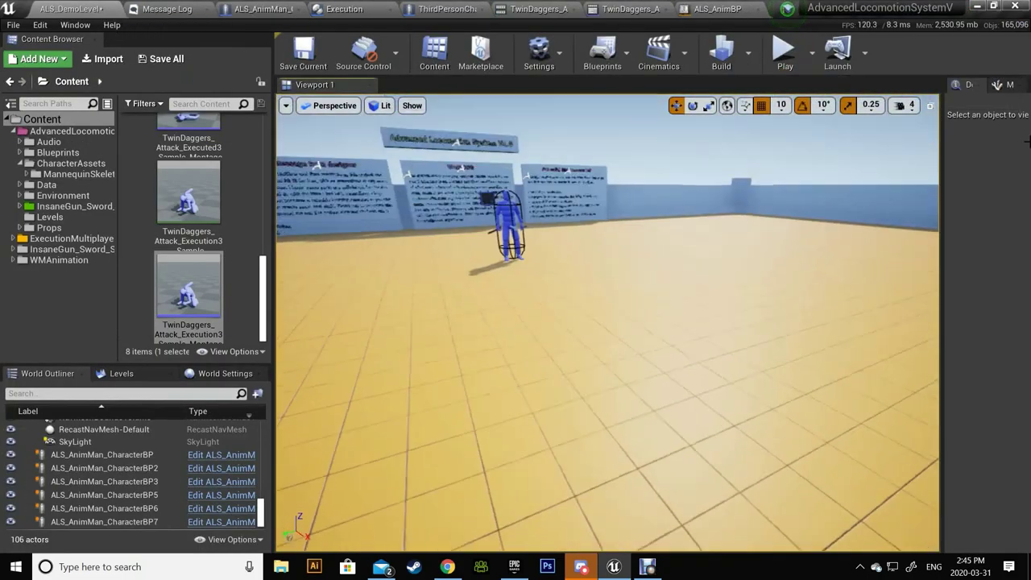
click(560, 258)
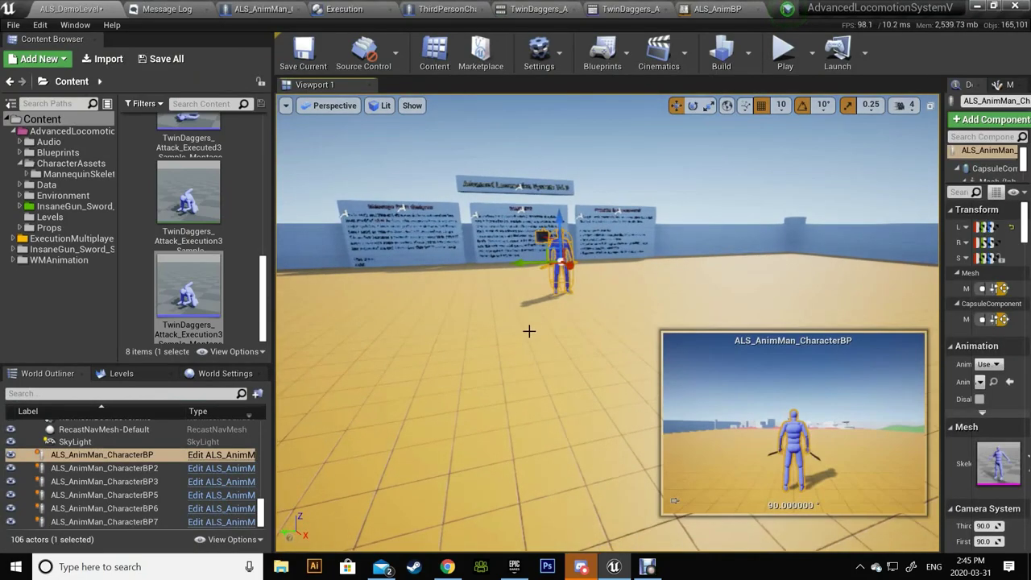
right_drag(527, 327, 483, 180)
right_drag(578, 140, 521, 340)
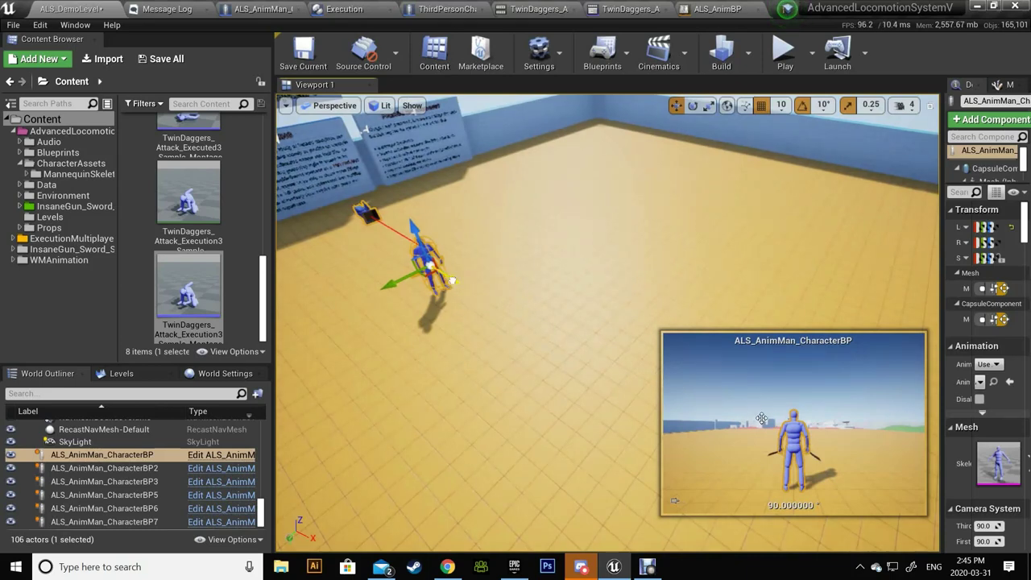
alt+drag(425, 267, 809, 441)
Step: Place a second character copy in the foreground and start playing the level
right_drag(782, 408, 623, 425)
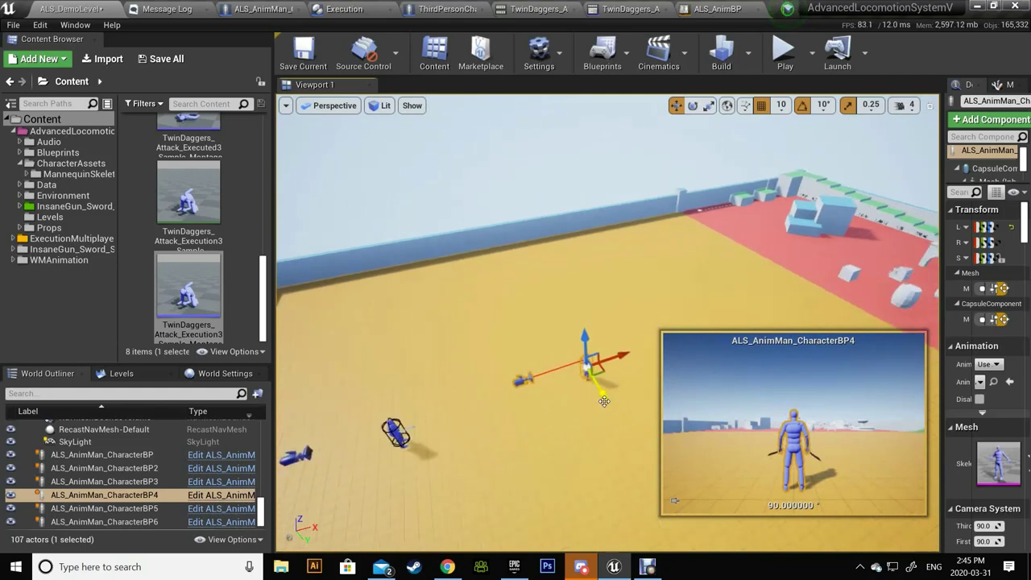
alt+drag(604, 401, 772, 554)
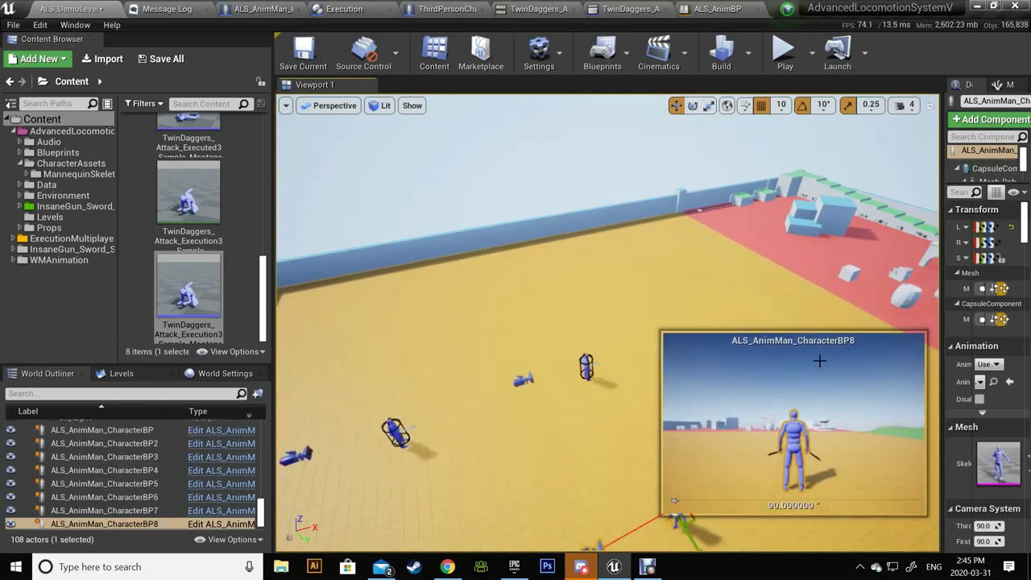
click(785, 52)
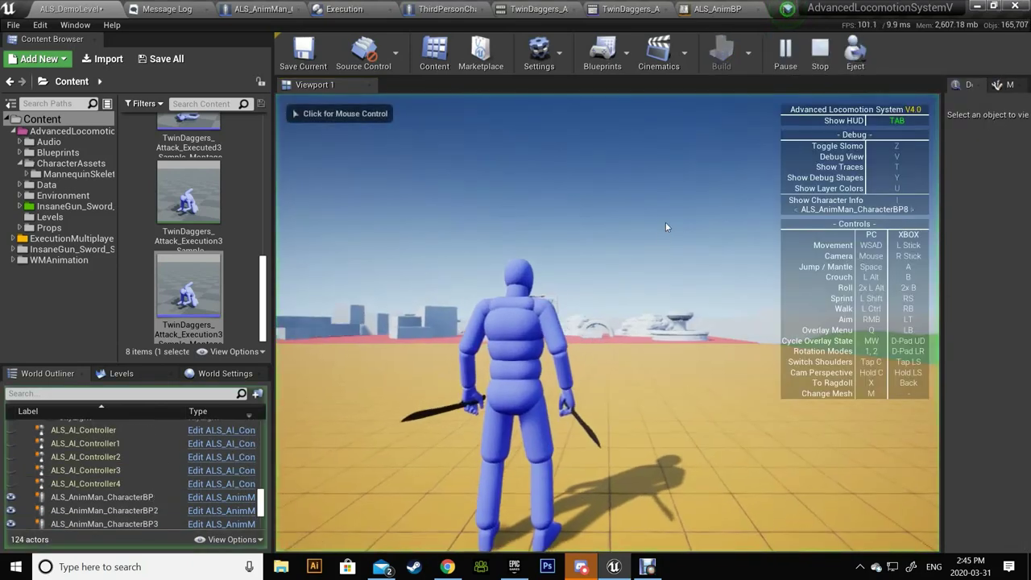
Step: Take control of the game view, move the character around, then stop play-in-editor
click(675, 240)
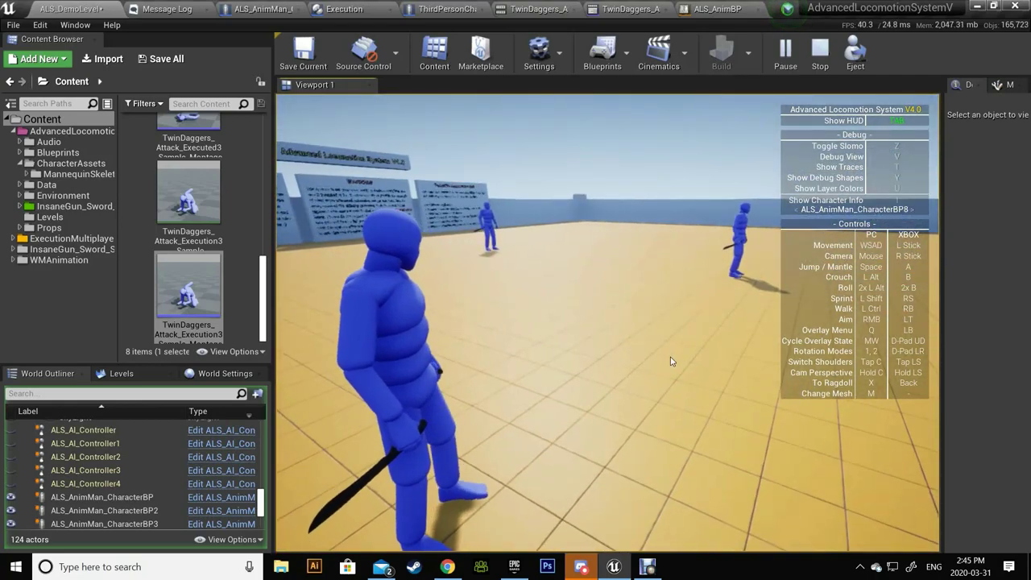
key(Escape)
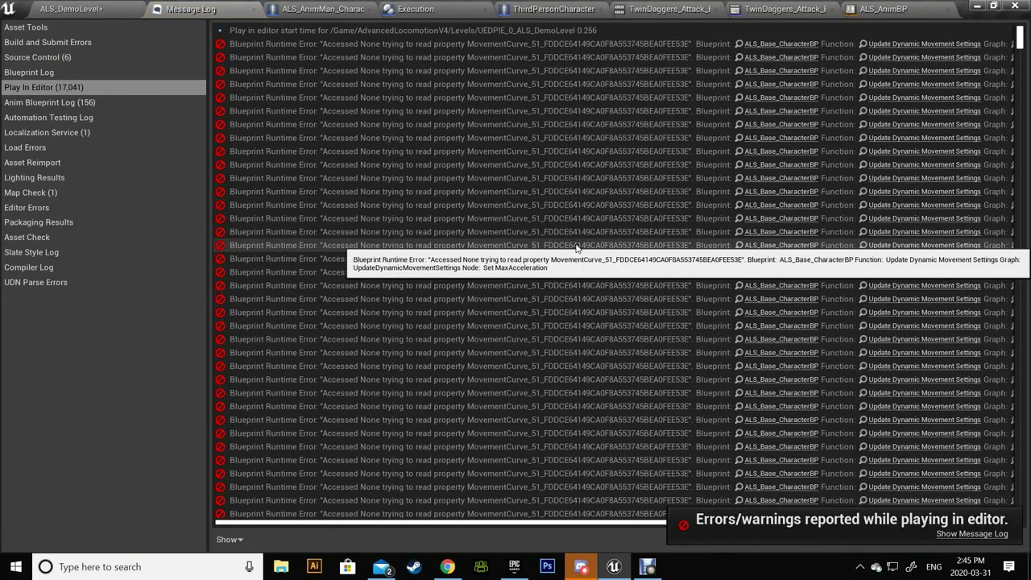
Step: In ALS_AnimMan_CharacterBP, insert Parent: BeginPlay between Event BeginPlay and Init Character, then compile
click(299, 10)
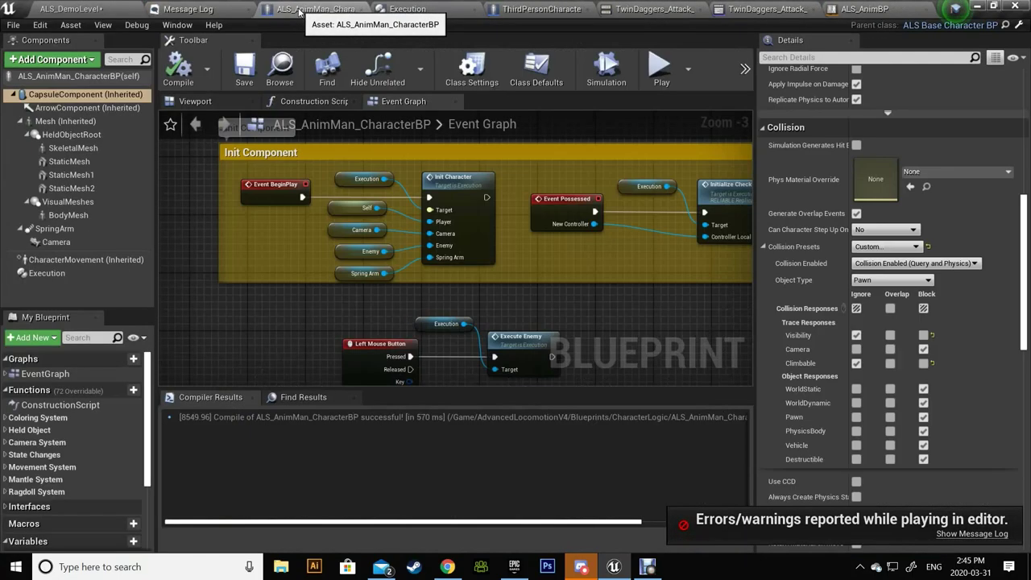
right_drag(248, 185, 375, 214)
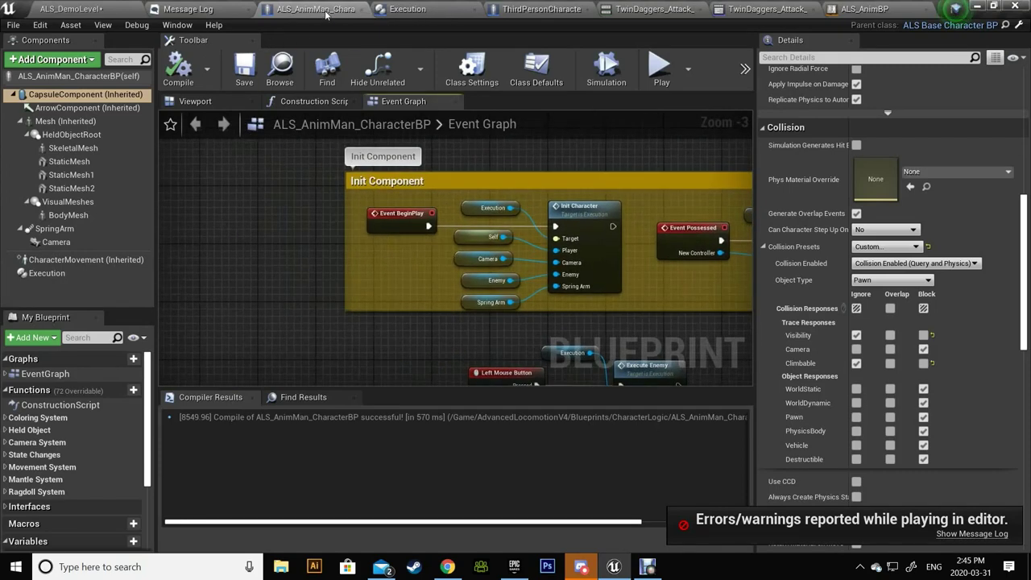
scroll(387, 183, up, 2)
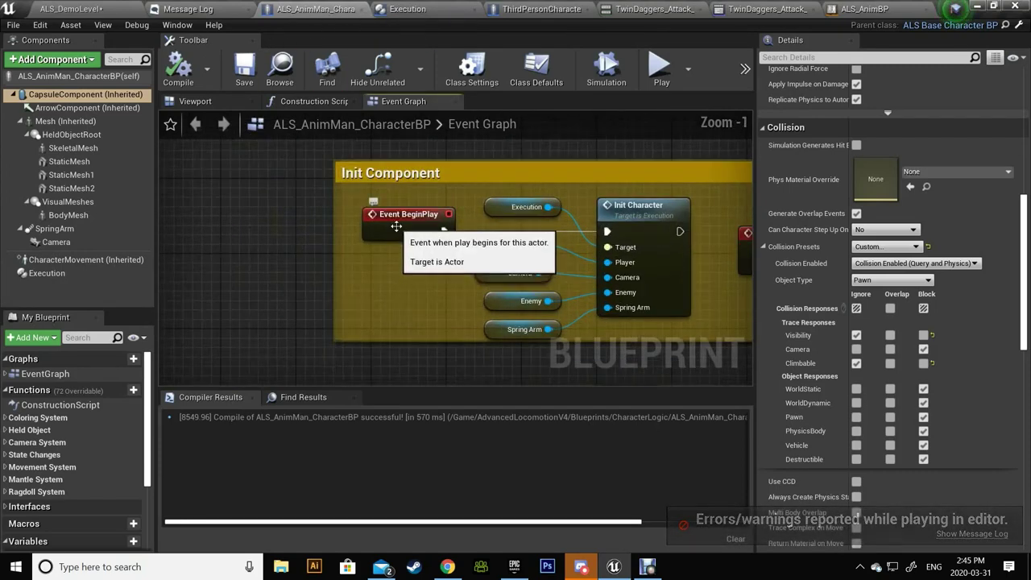
drag(390, 211, 271, 211)
right_click(272, 211)
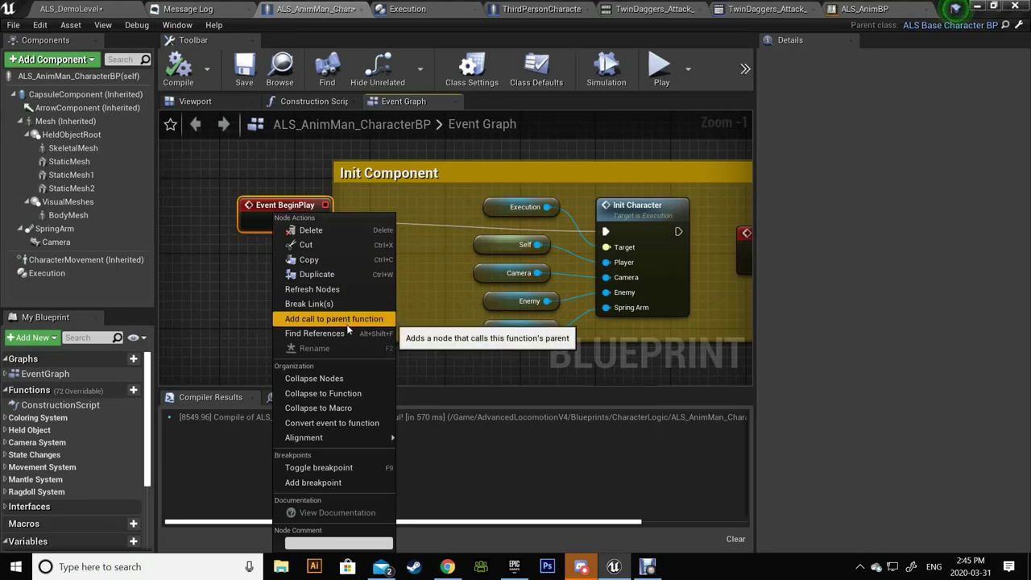
click(332, 319)
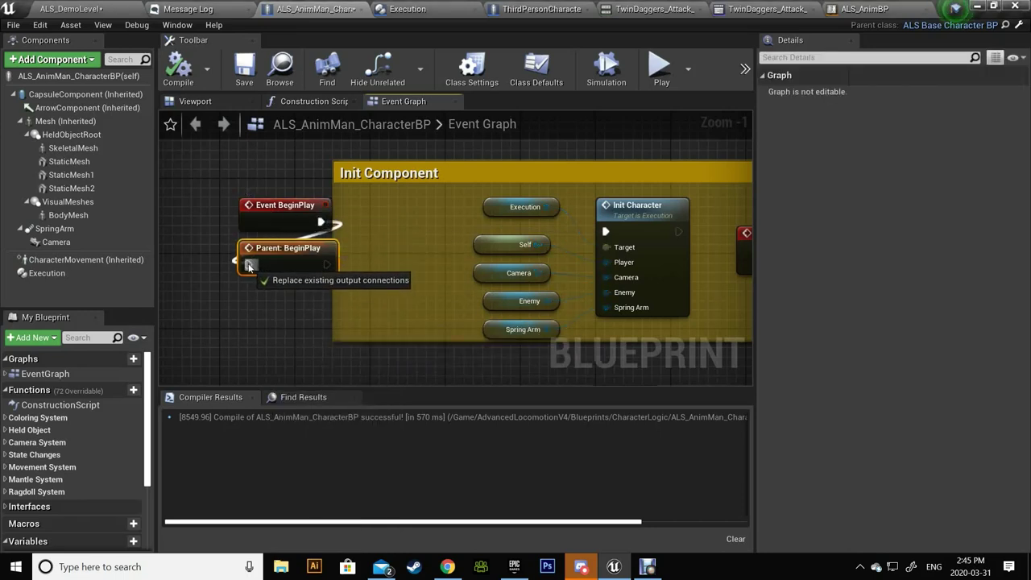
drag(327, 264, 552, 214)
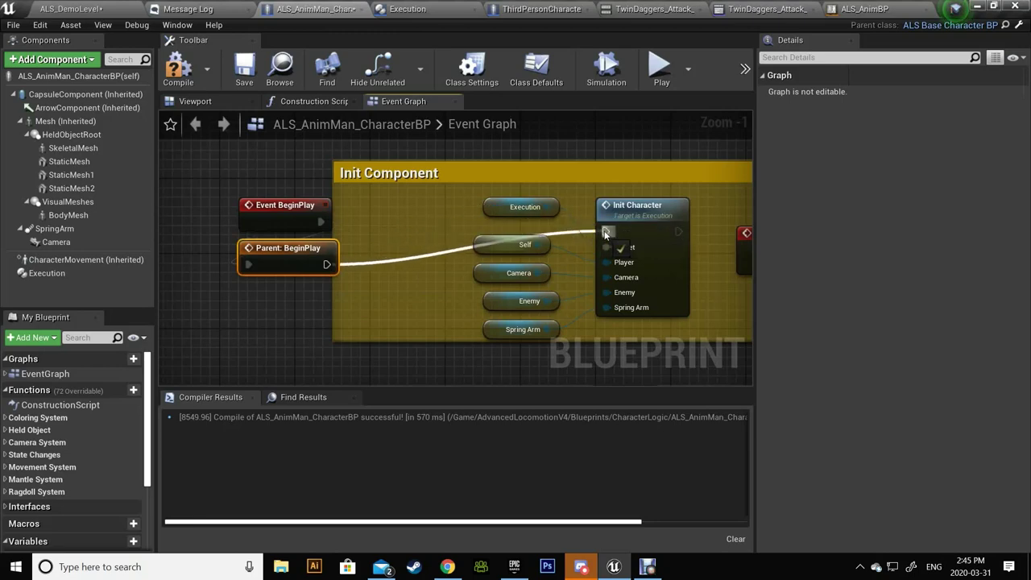
drag(283, 265, 404, 231)
drag(402, 230, 403, 221)
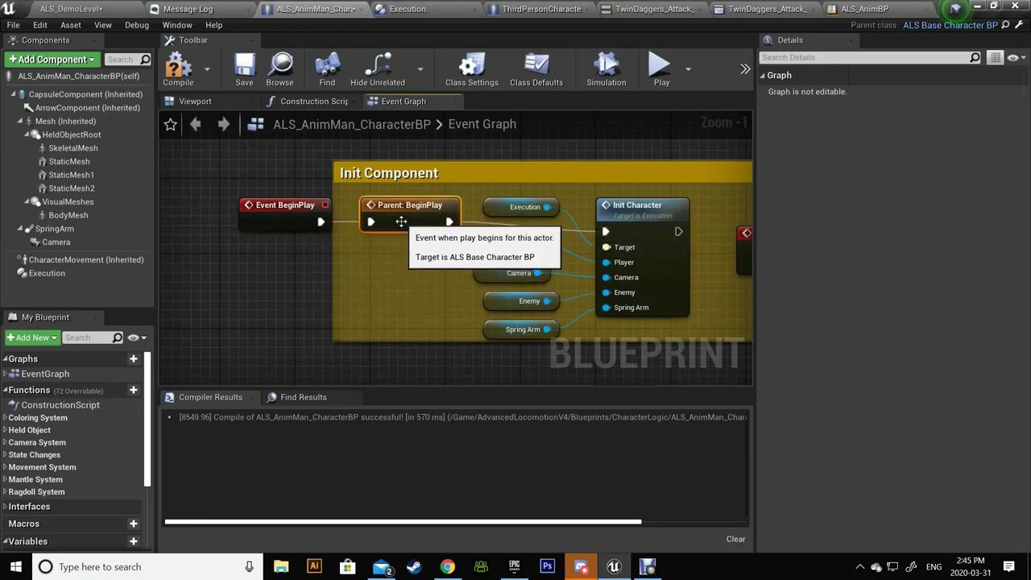
click(178, 68)
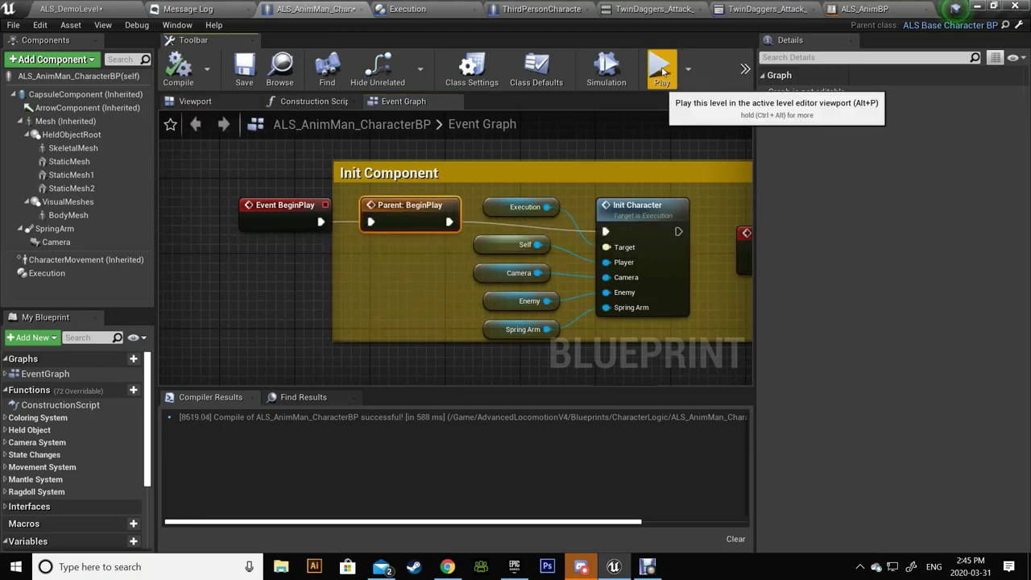
Step: Launch a standalone game preview, run the character forward, then close it
click(666, 73)
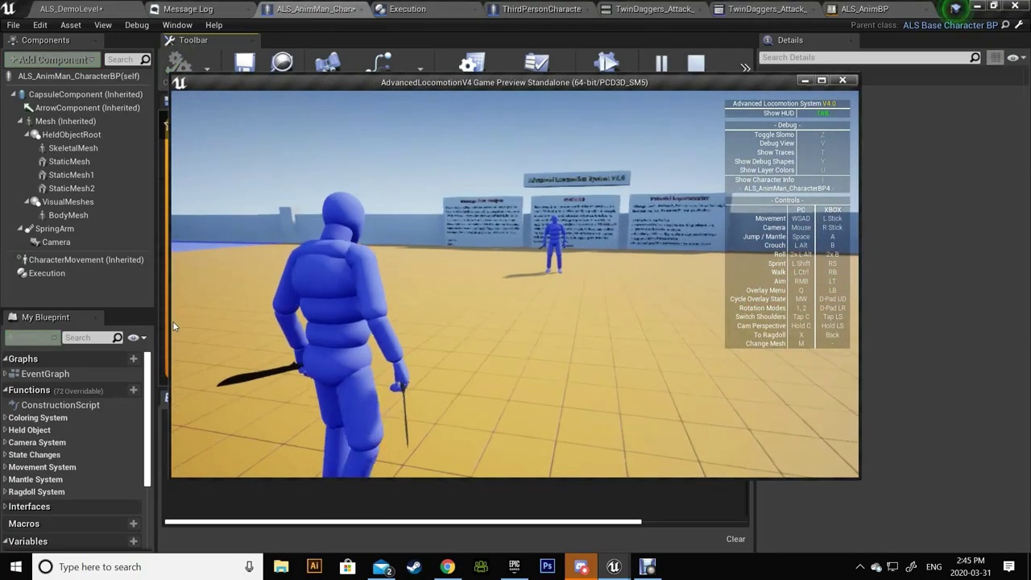
click(172, 321)
key(w)
key(w)
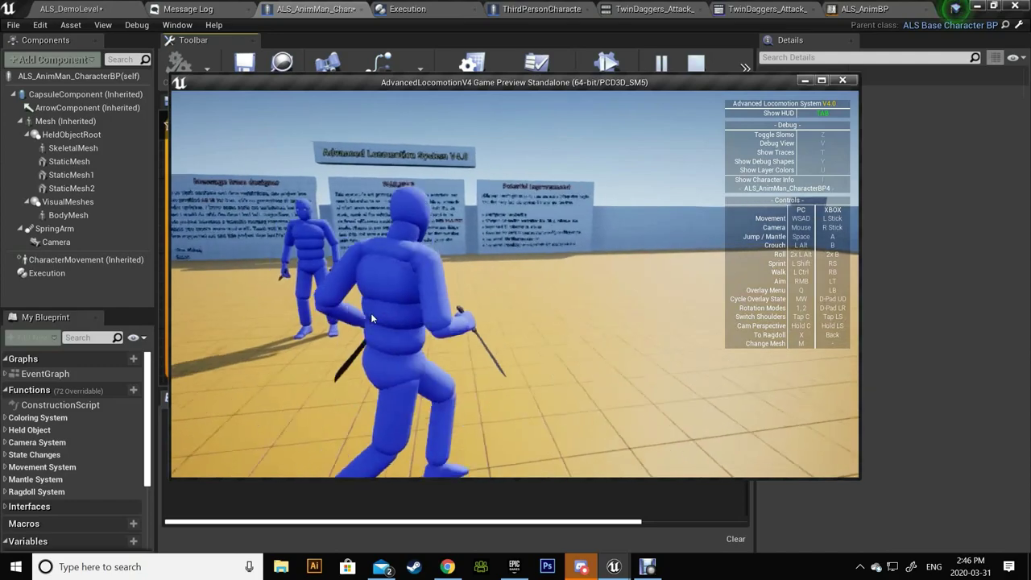
key(Escape)
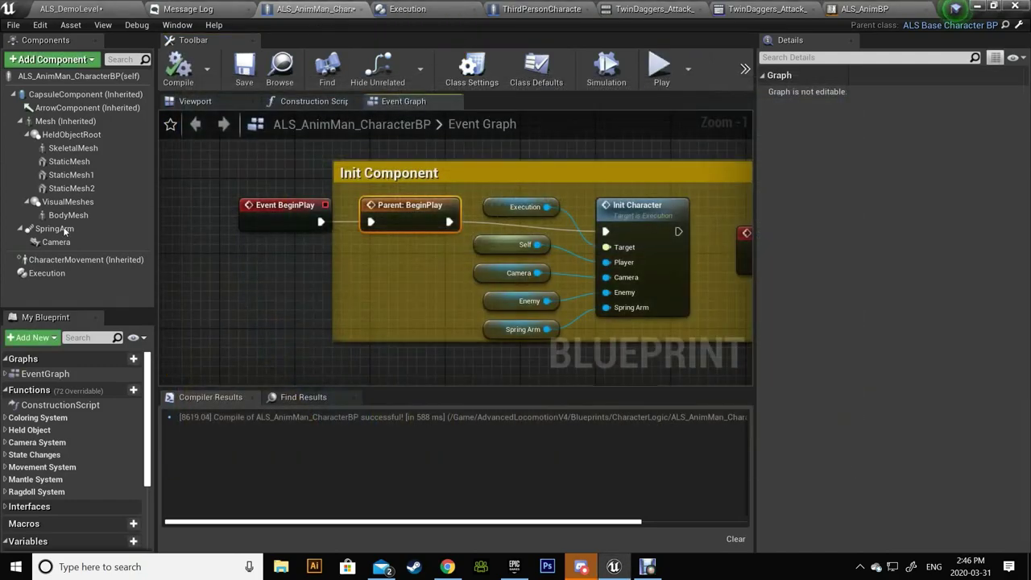
click(45, 273)
Step: Open the Execution component's blueprint and bring the Start TakeDown nodes into view
right_click(45, 273)
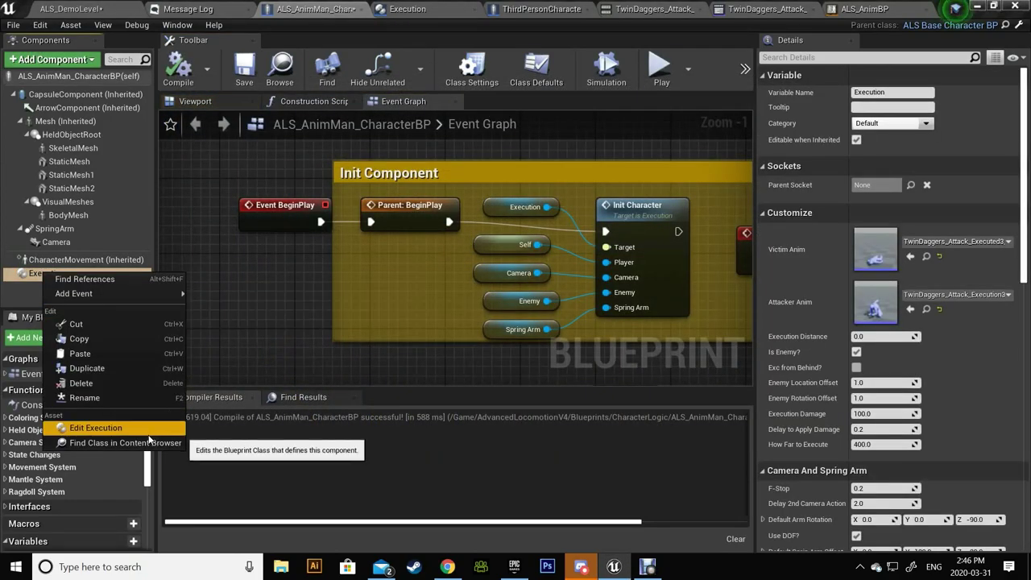
click(104, 430)
scroll(366, 346, up, 1)
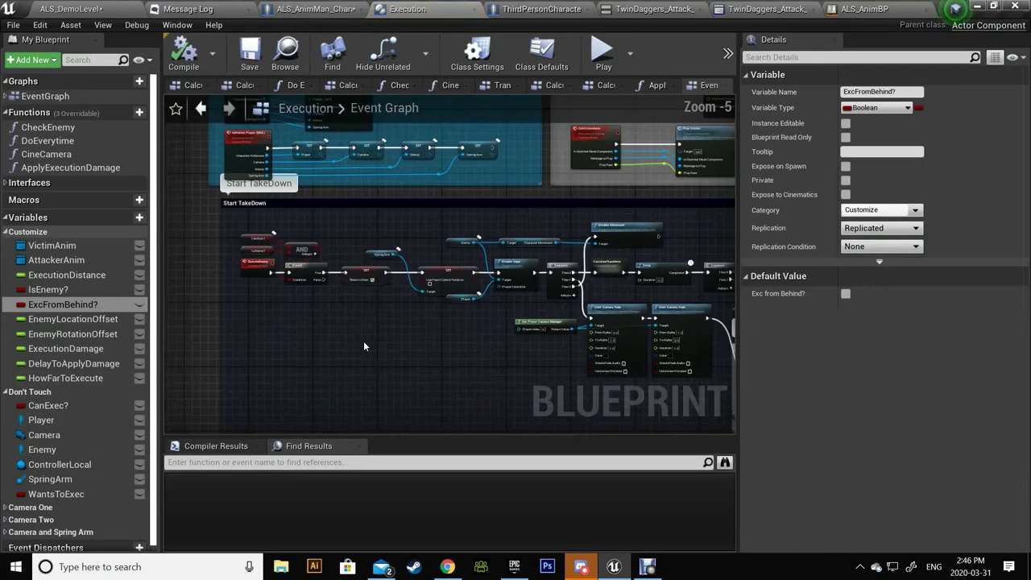
scroll(363, 347, up, 1)
scroll(363, 347, up, 1)
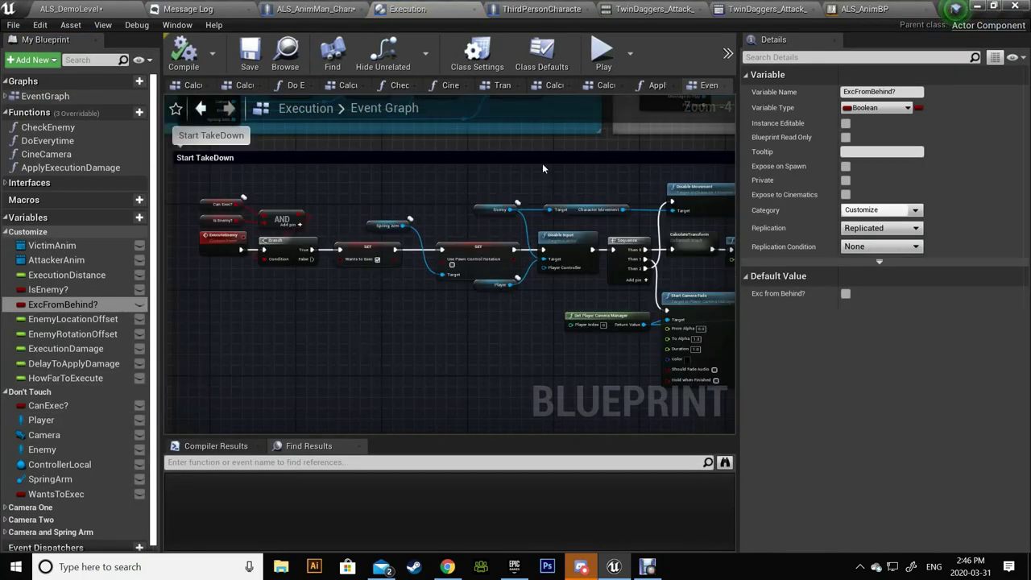
right_drag(470, 320, 439, 301)
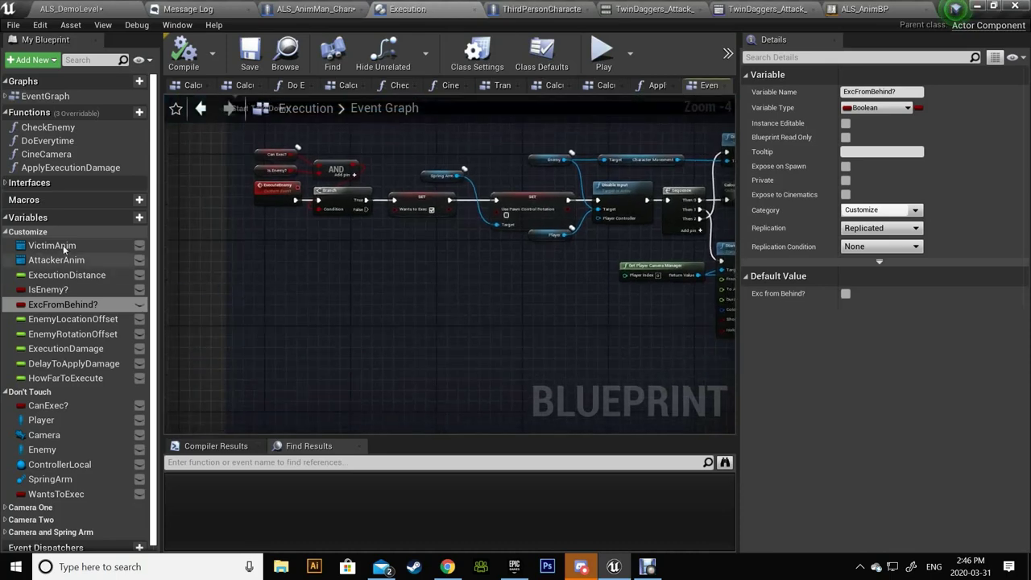
Step: Add an Enemy getter and cast it to ALS_AnimMan_CharacterBP
drag(42, 449, 279, 330)
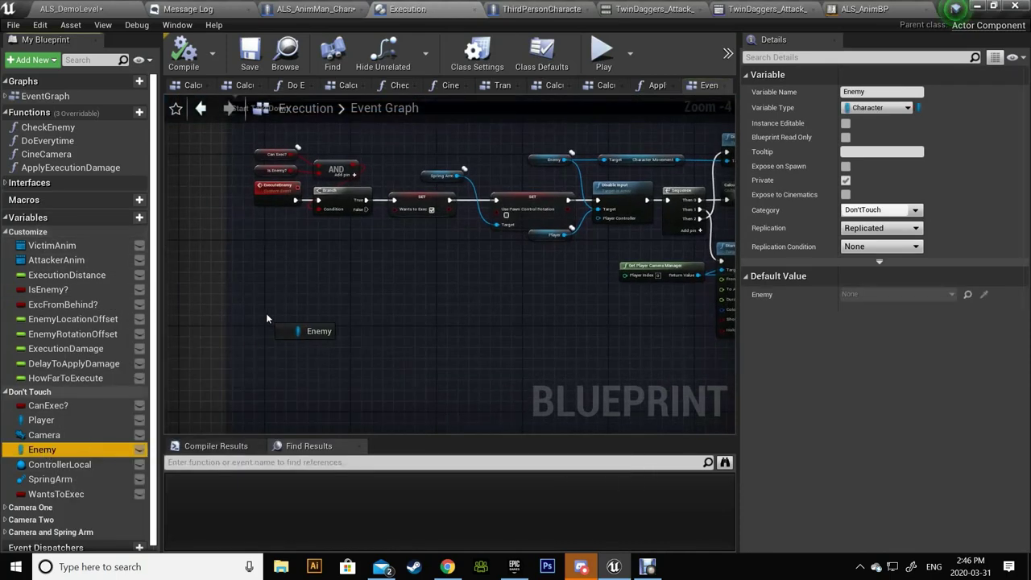
click(293, 332)
scroll(308, 334, up, 1)
scroll(308, 333, up, 3)
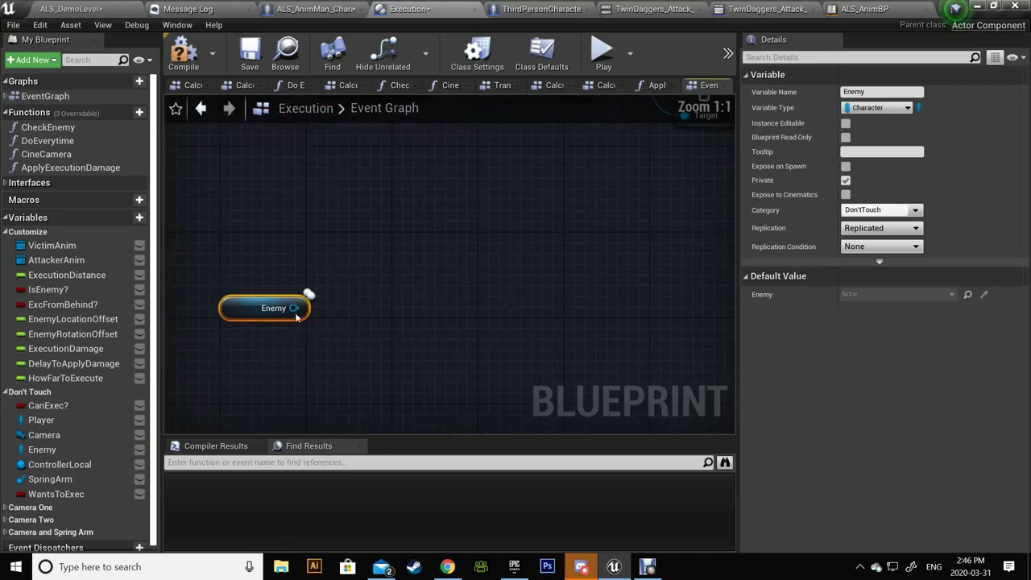
drag(309, 294, 398, 288)
text(cast)
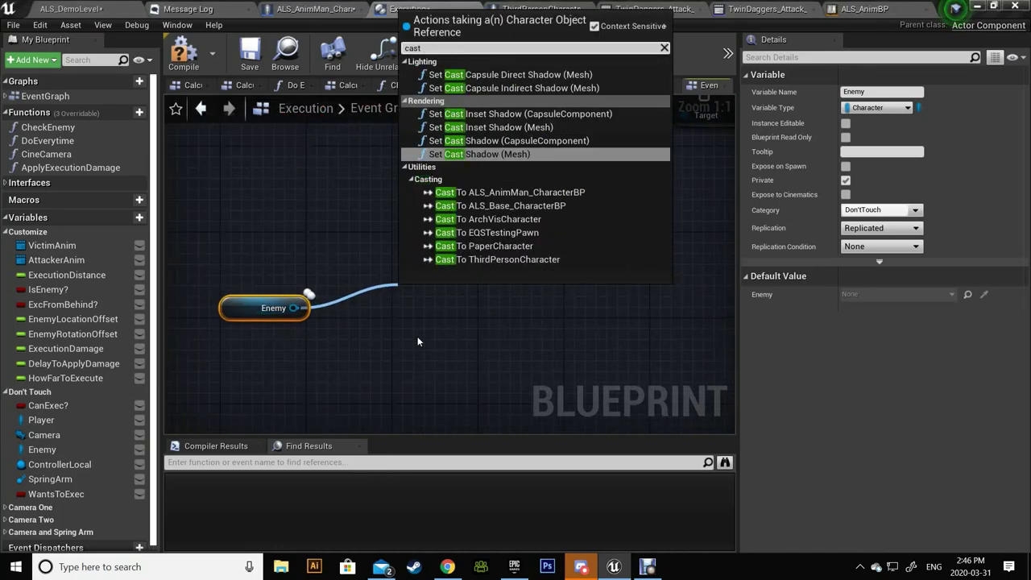
text( to )
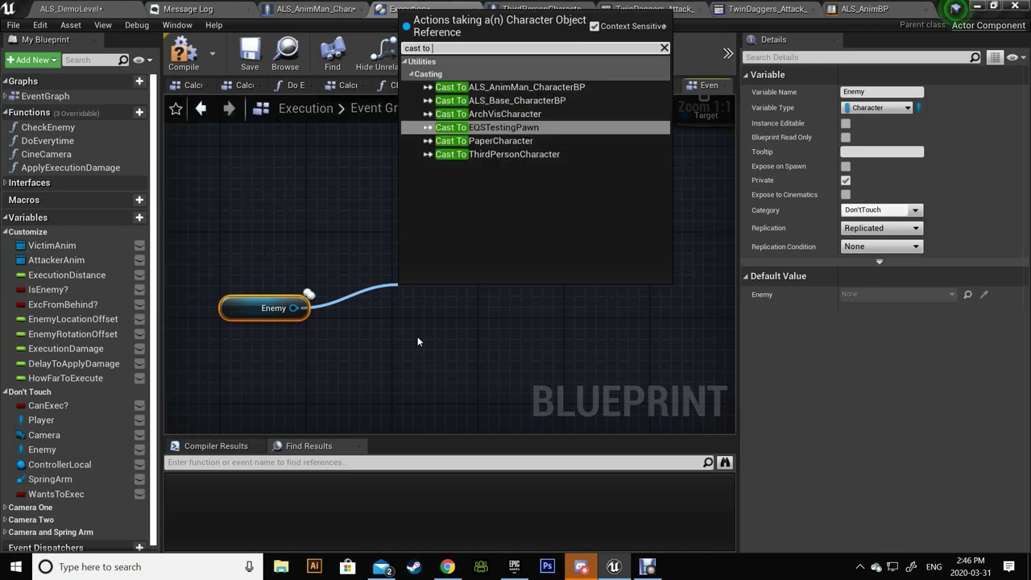
text(als anim)
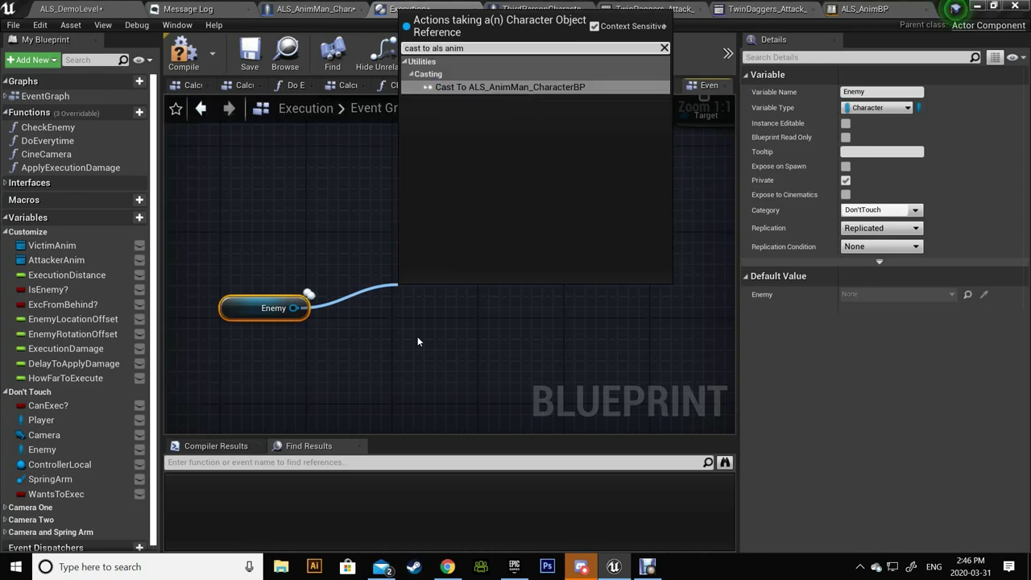
click(540, 88)
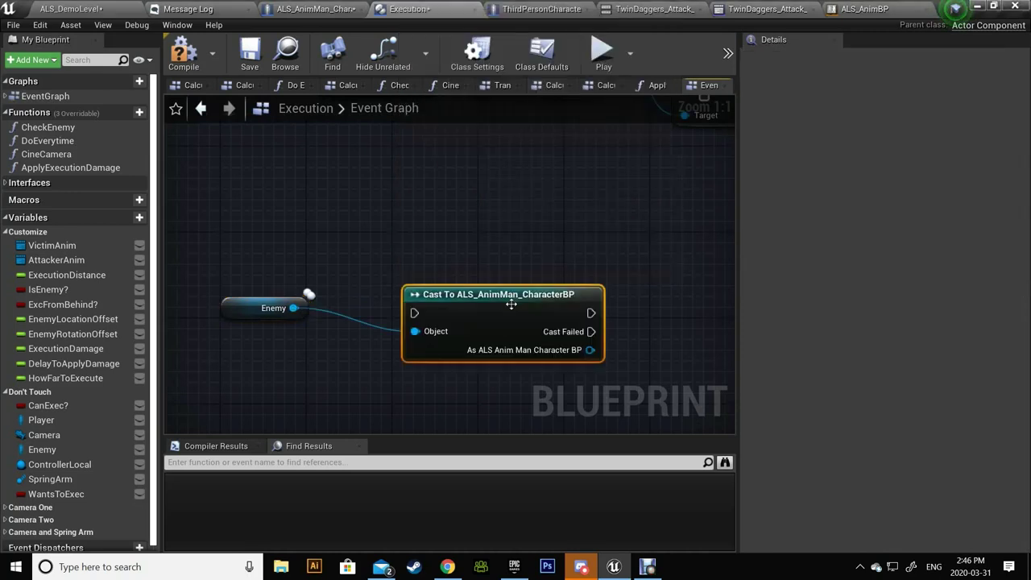
Step: Add a SET Desired Rotation Mode node from the cast's character output
right_drag(511, 304, 396, 255)
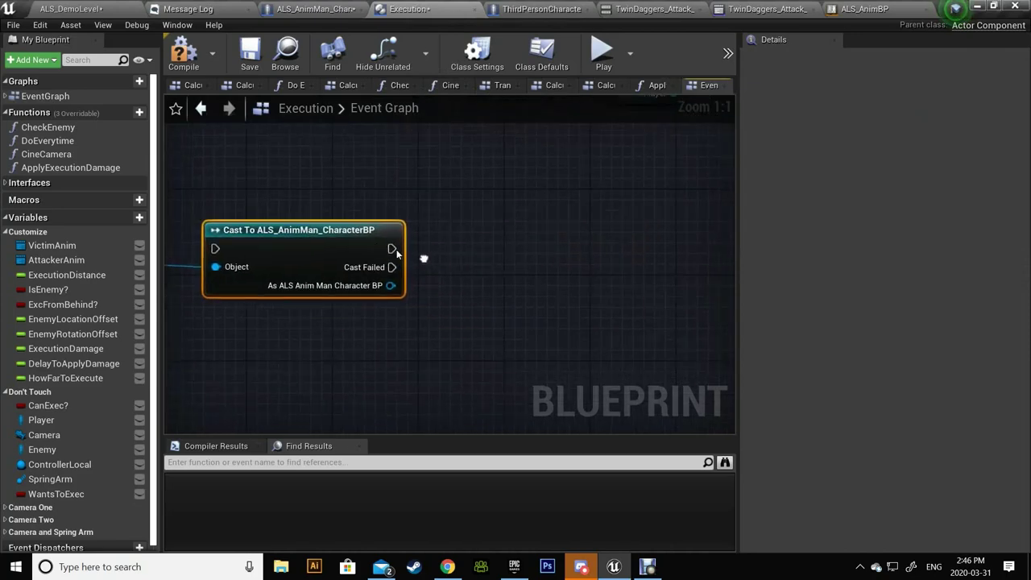
drag(390, 285, 443, 295)
text(d)
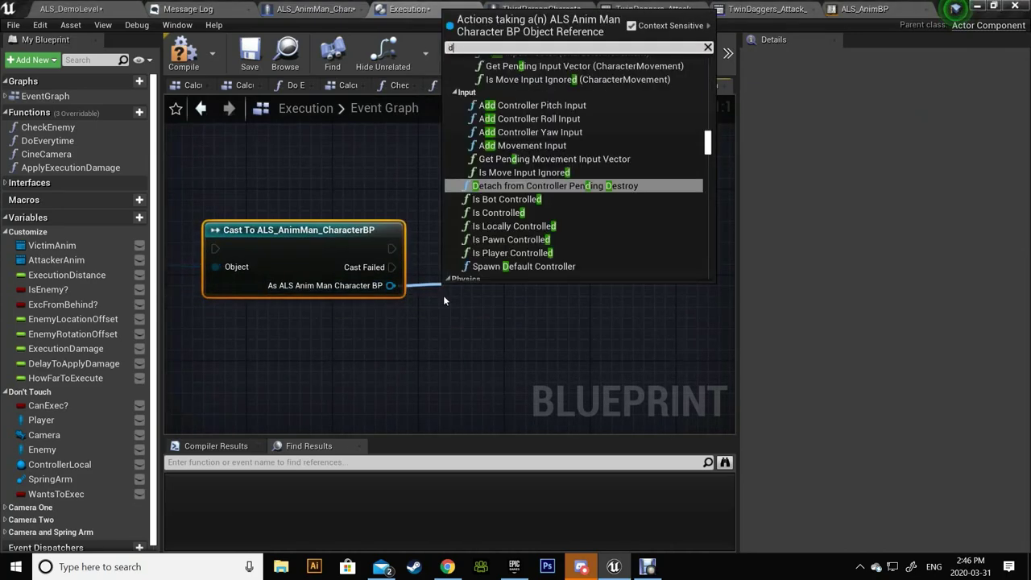
text(esired)
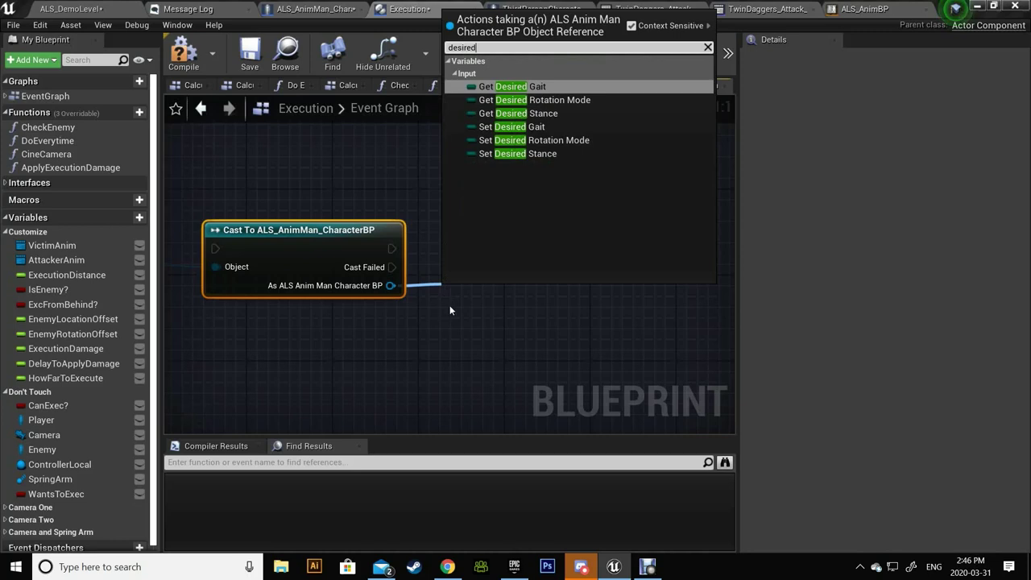
click(516, 140)
mouse_move(482, 261)
mouse_down()
mouse_move(482, 229)
mouse_move(431, 251)
mouse_up()
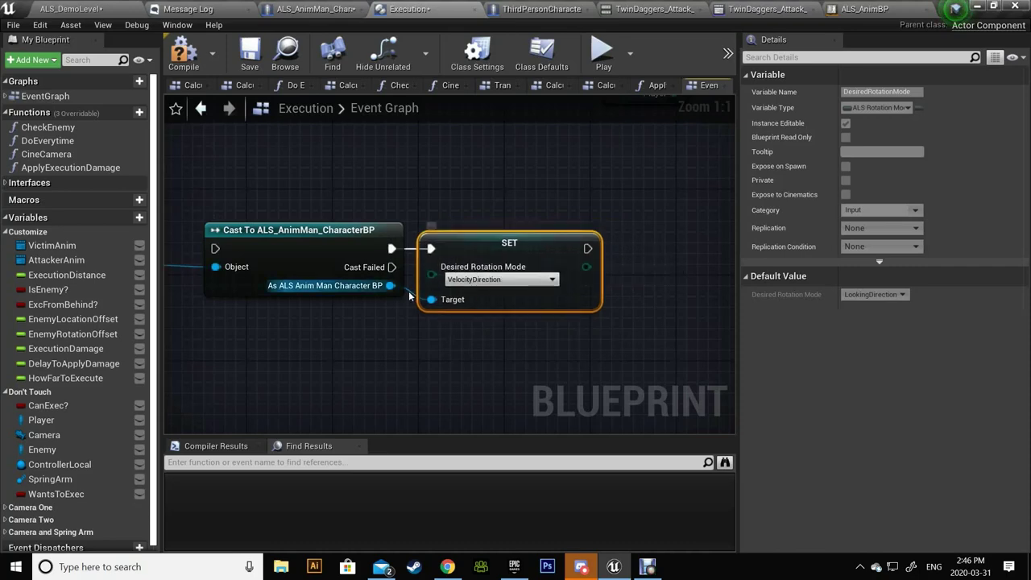
Step: Run BPI Set Rotation Mode after the SET node, fed with the rotation mode value
drag(390, 285, 632, 258)
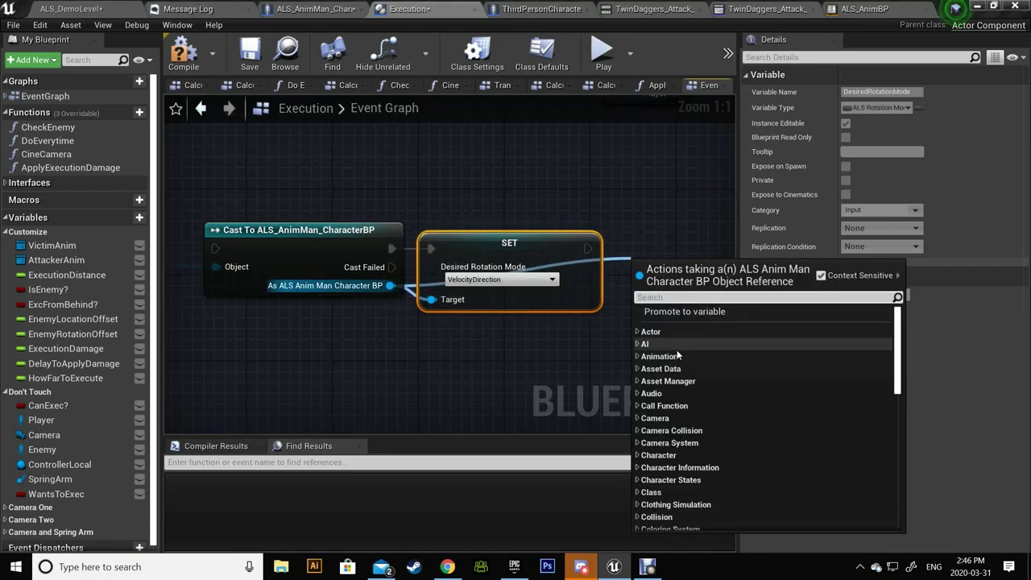
text(bpi)
scroll(679, 354, down, 5)
text(rotatio)
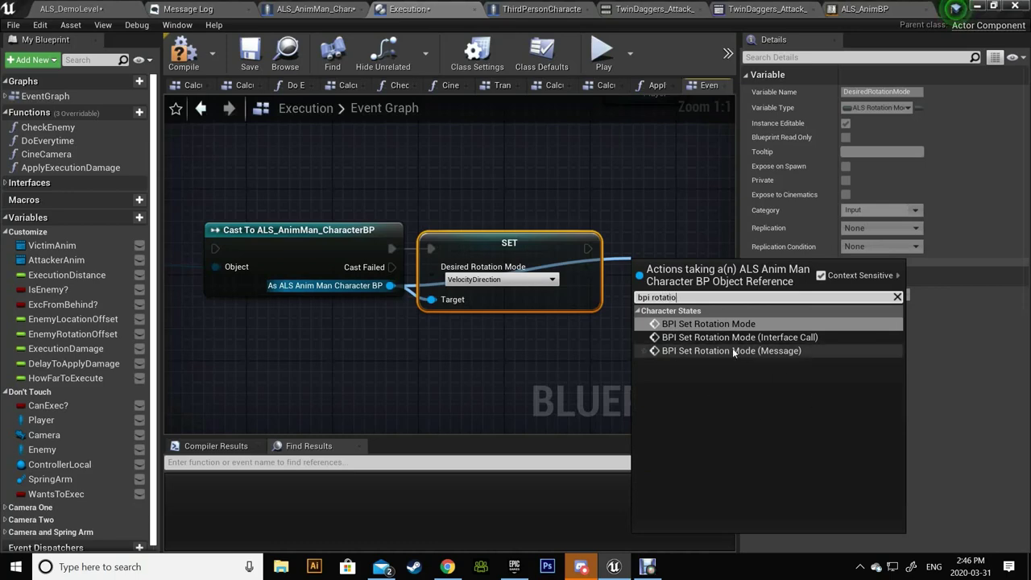
click(703, 325)
drag(588, 250, 645, 297)
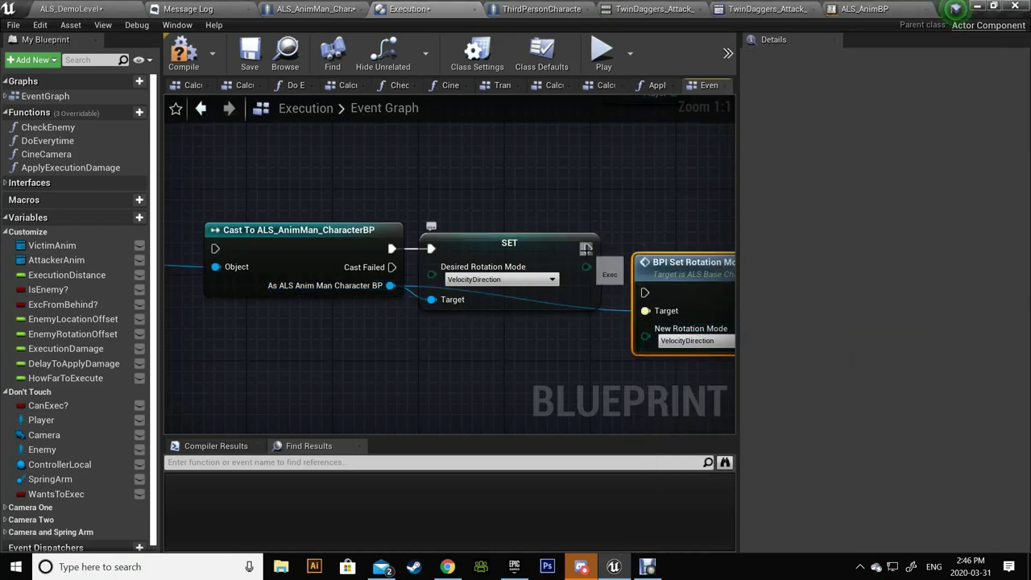
drag(645, 335, 593, 275)
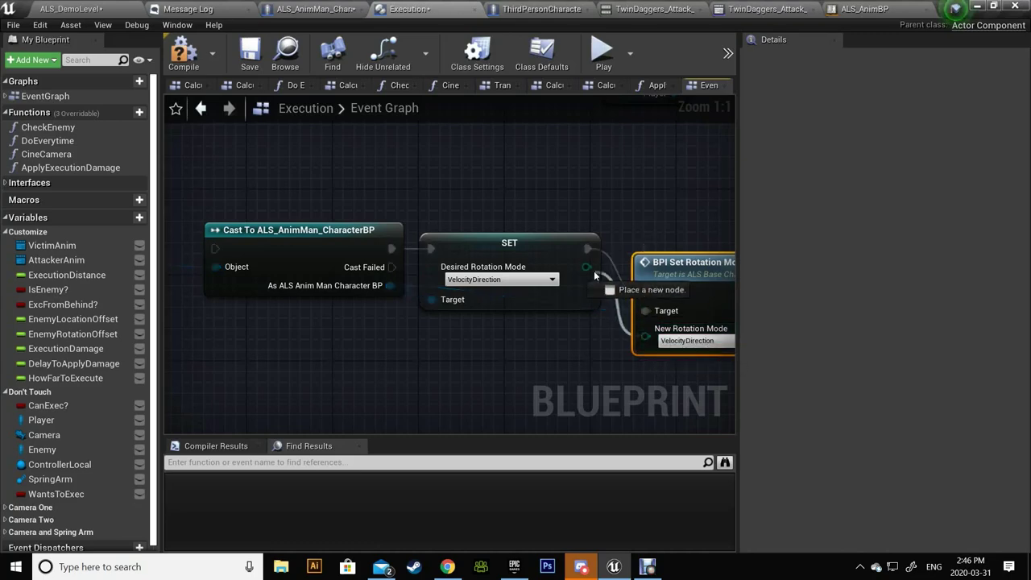
Step: Add a Sequence after SET Wants to Exec with Then 1 driving the cast
scroll(588, 275, down, 4)
right_drag(435, 210, 491, 277)
scroll(463, 206, up, 4)
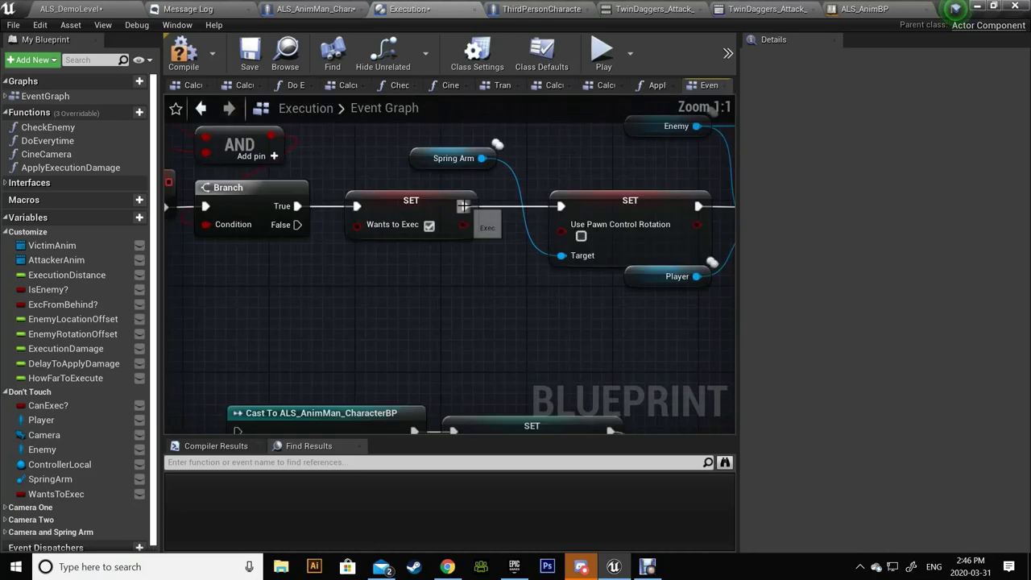
drag(465, 206, 459, 290)
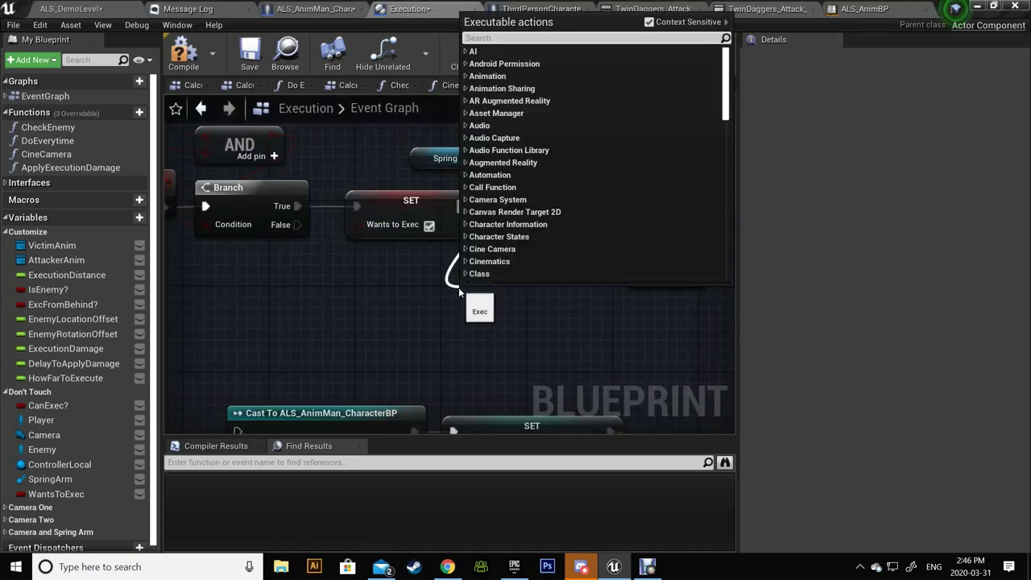
text(seq)
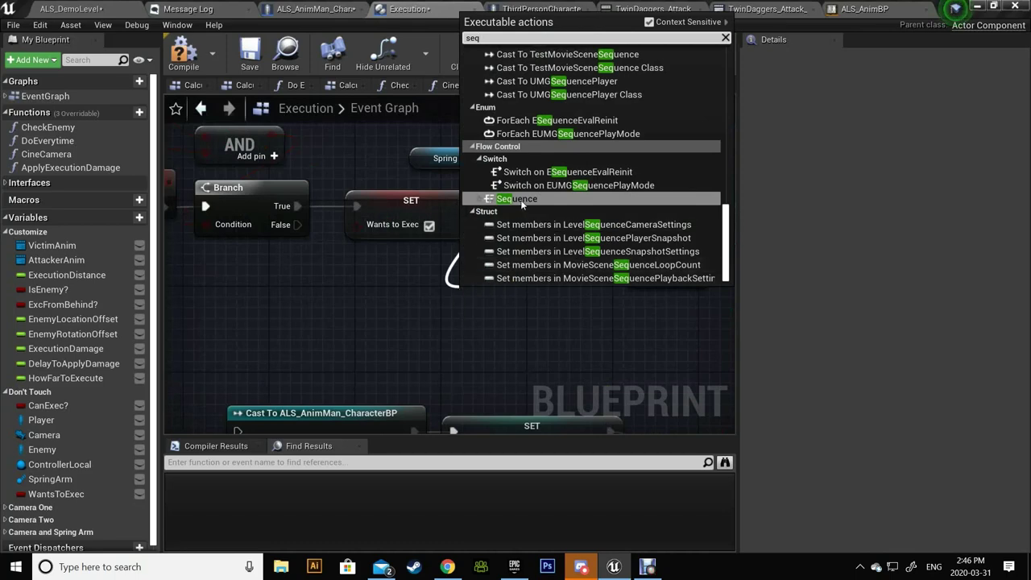
click(520, 200)
drag(531, 332, 226, 165)
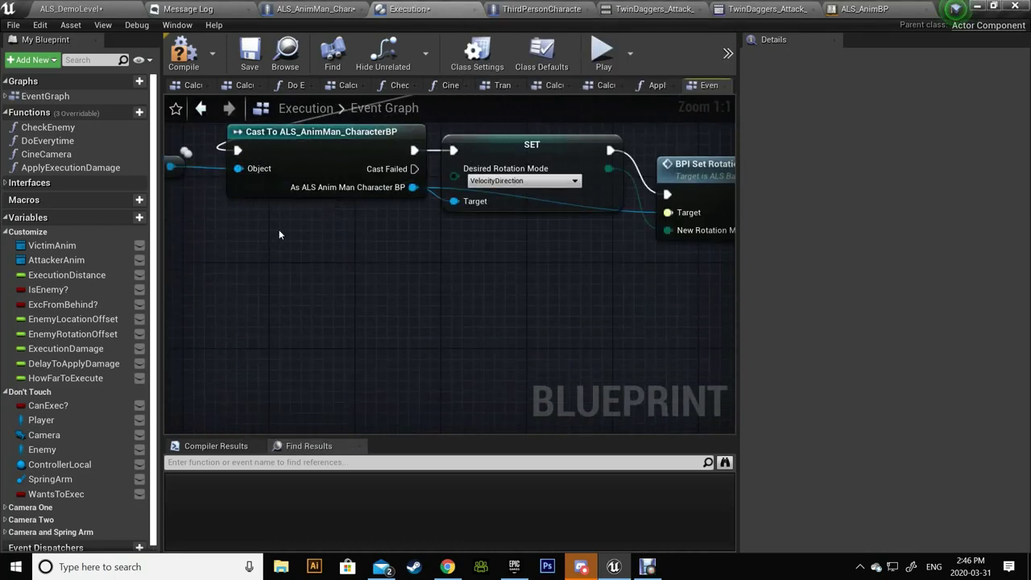
right_drag(279, 235, 382, 306)
scroll(374, 281, down, 1)
scroll(363, 307, down, 1)
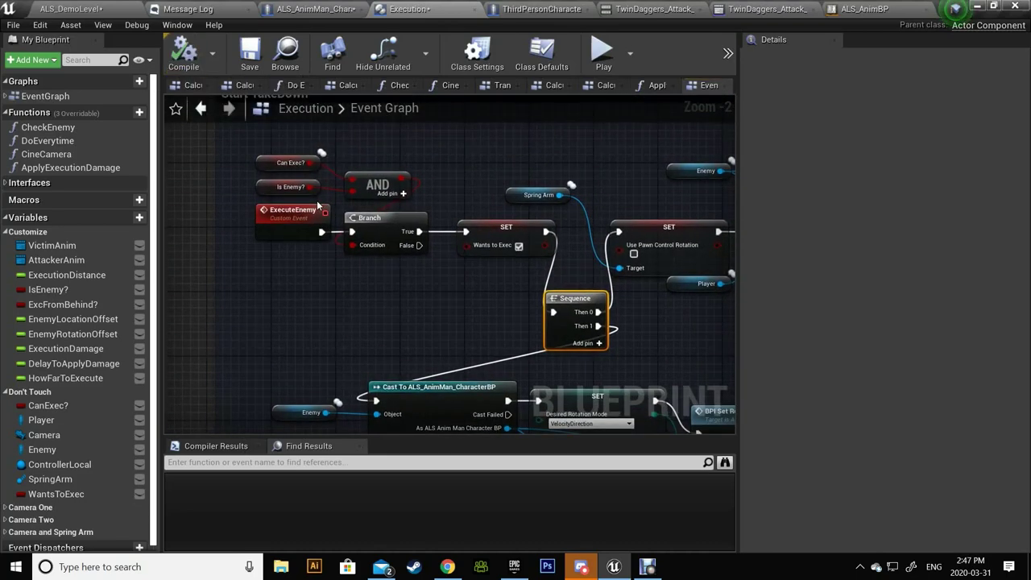
Step: Play ALS_DemoLevel to test the takedown, stop, and return to ALS_AnimMan_CharacterBP
click(118, 11)
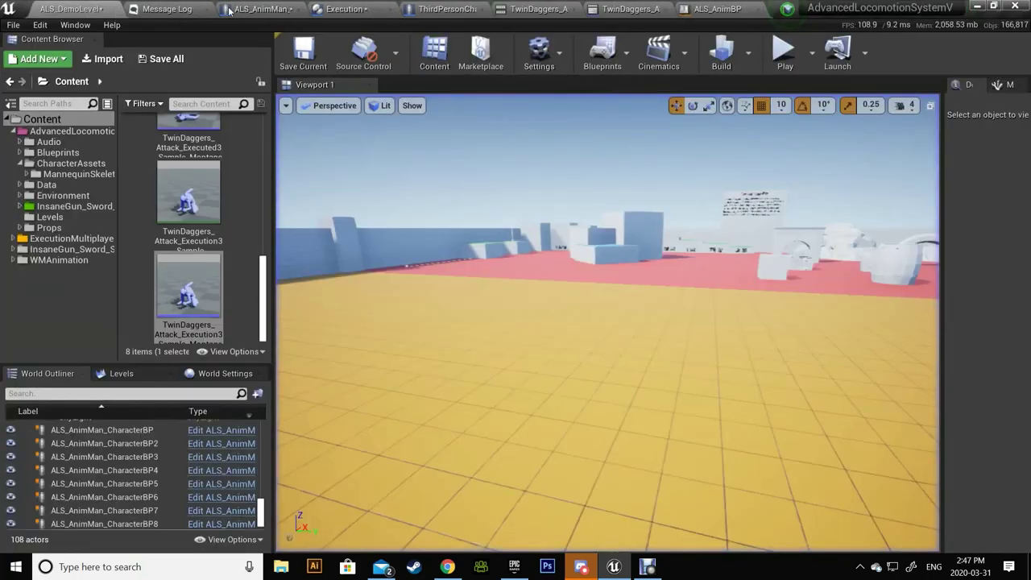
click(783, 50)
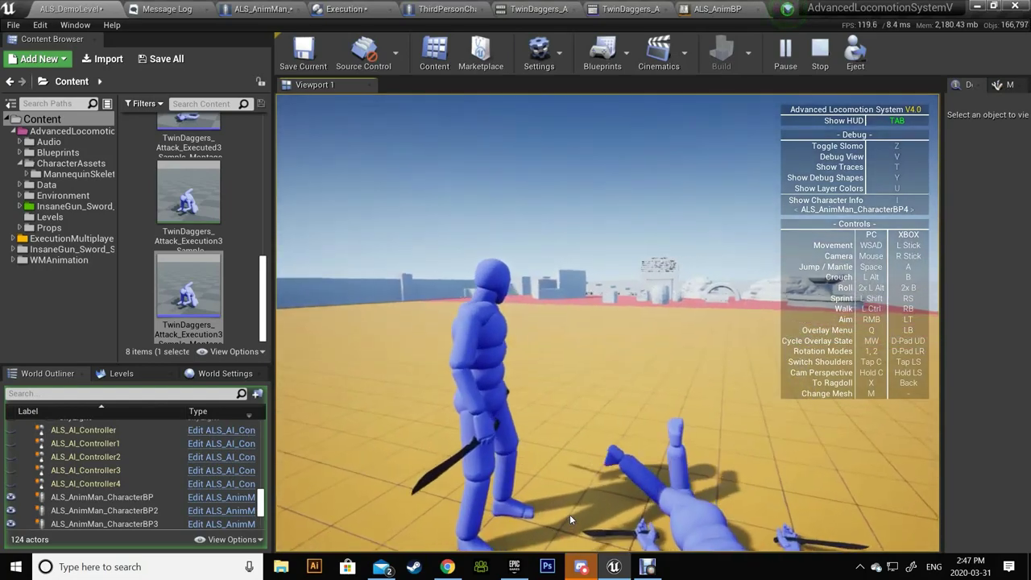
key(Escape)
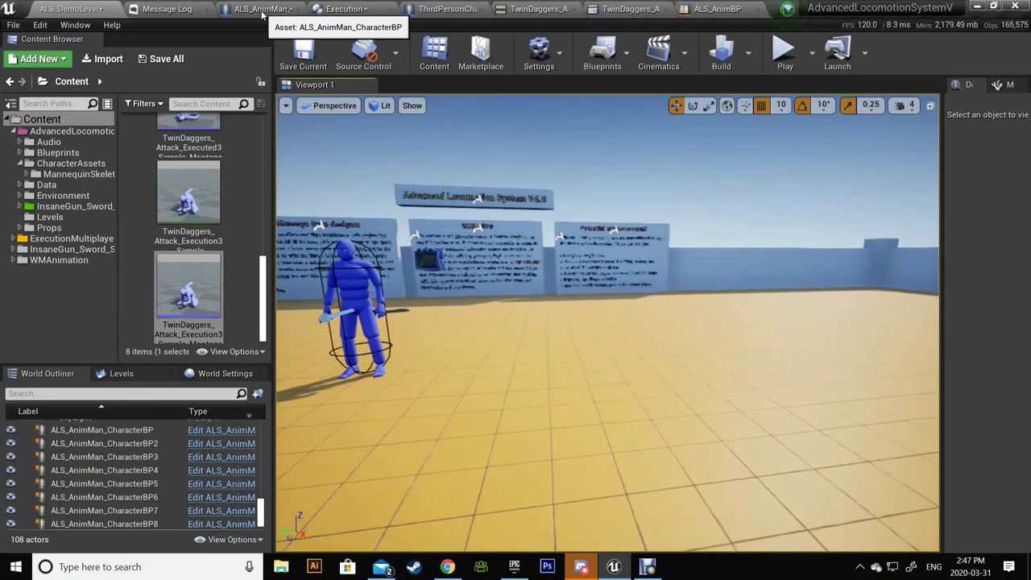
click(262, 9)
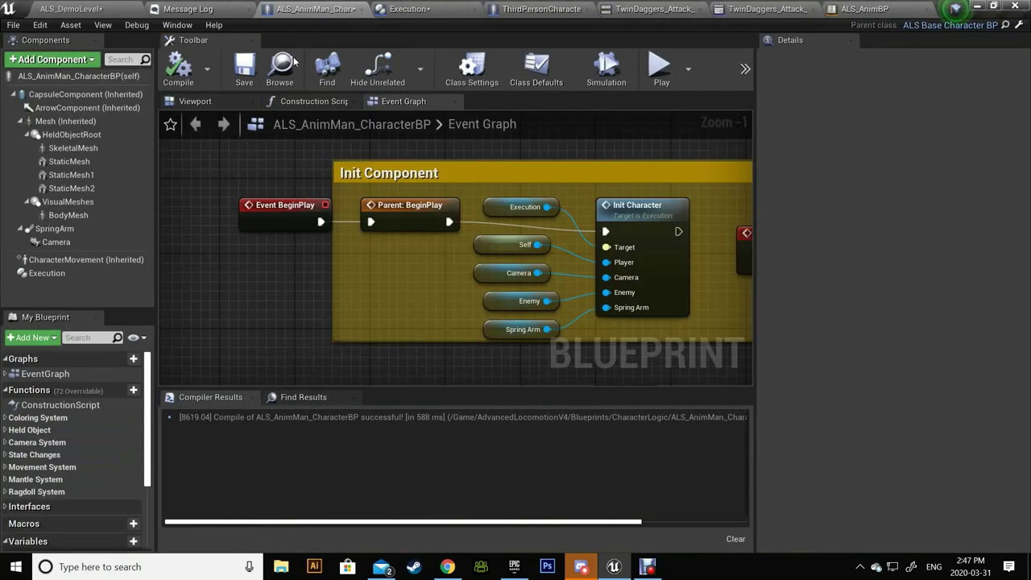
Step: Set the Execution component's Execution Distance to 200
click(67, 275)
scroll(879, 273, down, 5)
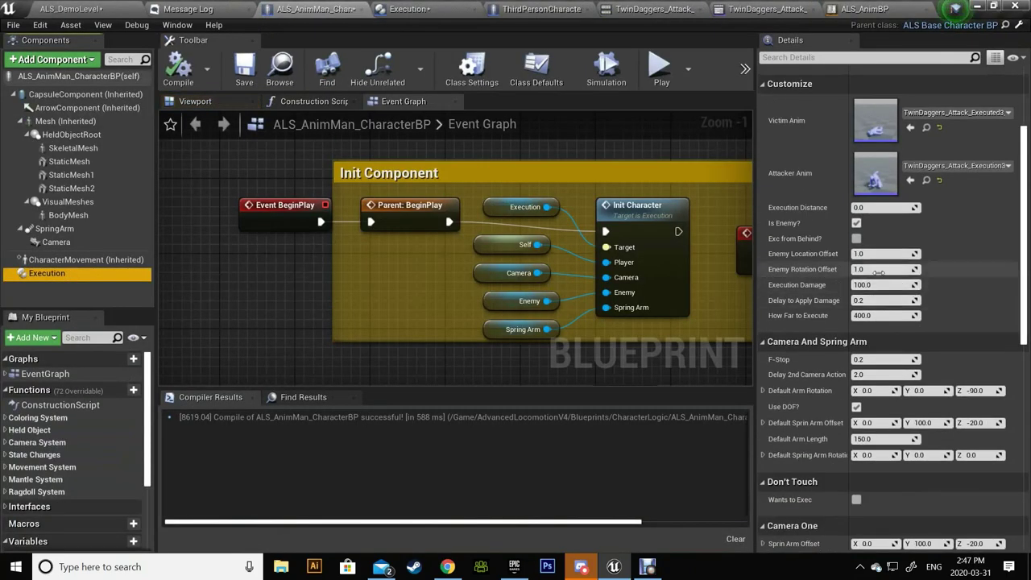
click(860, 207)
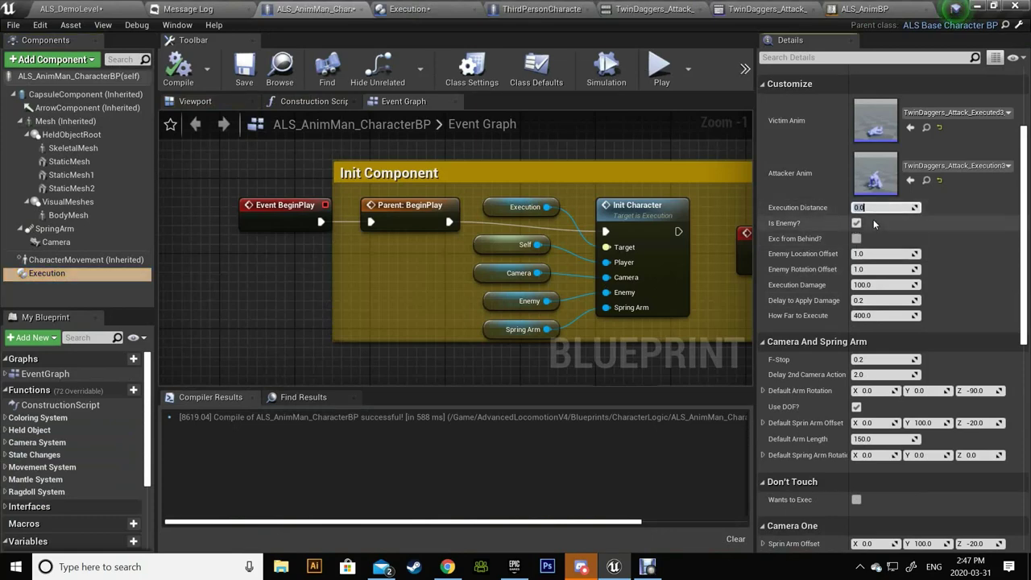
text(200)
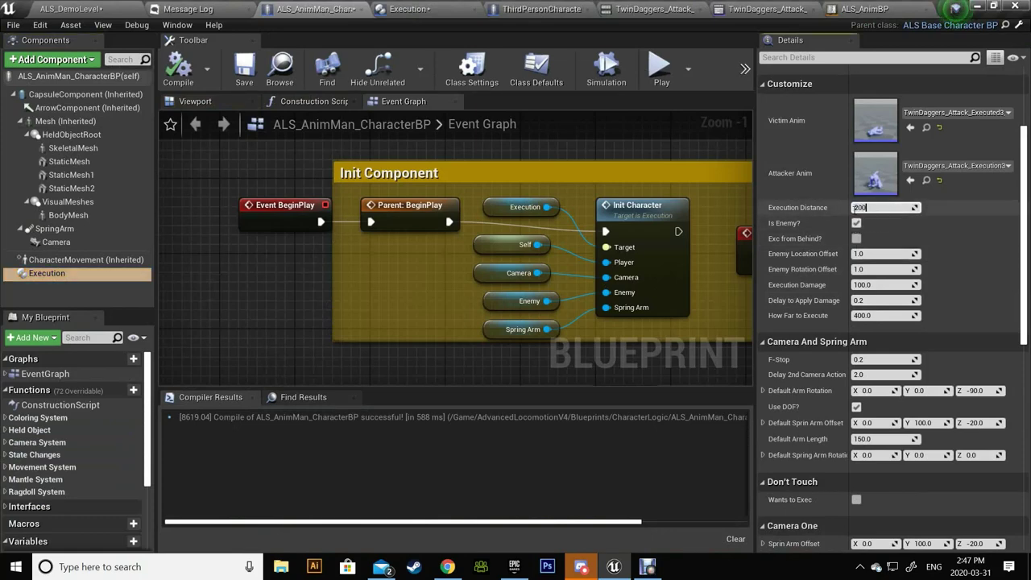
key(Return)
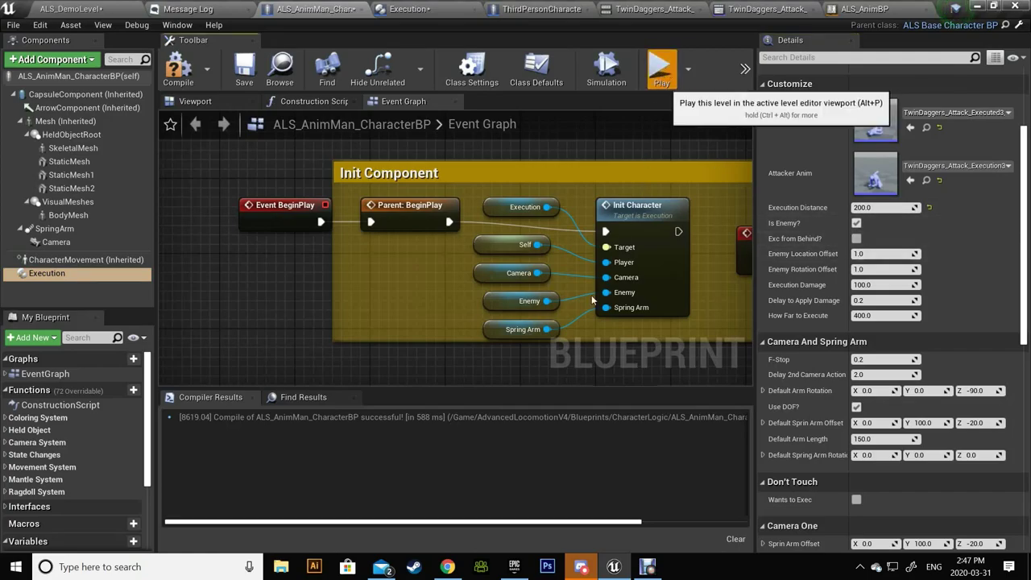
Step: Play-test the execution with Alt+P, running the character forward, then stop
key(alt+p)
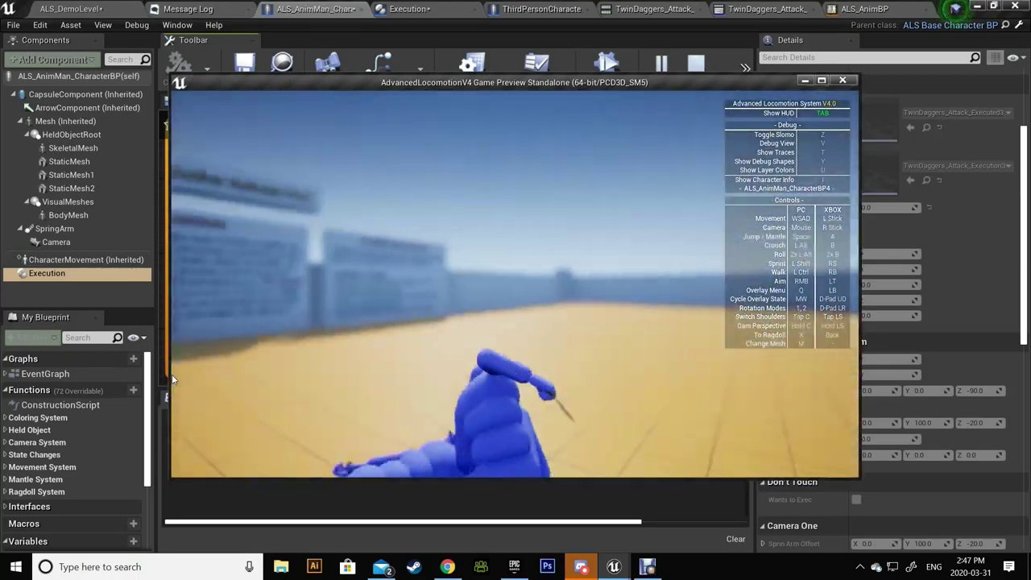
key(w)
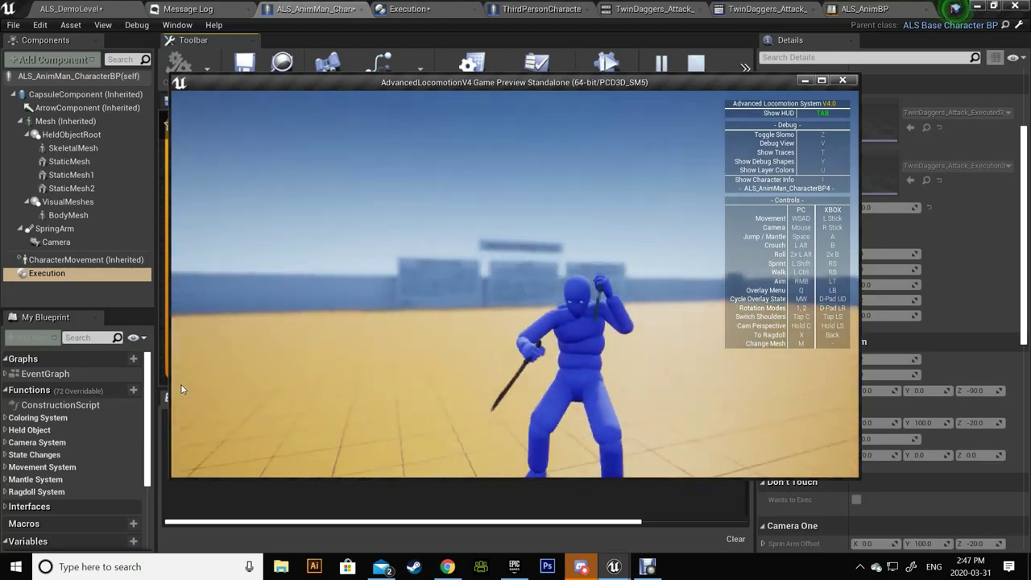
key(Escape)
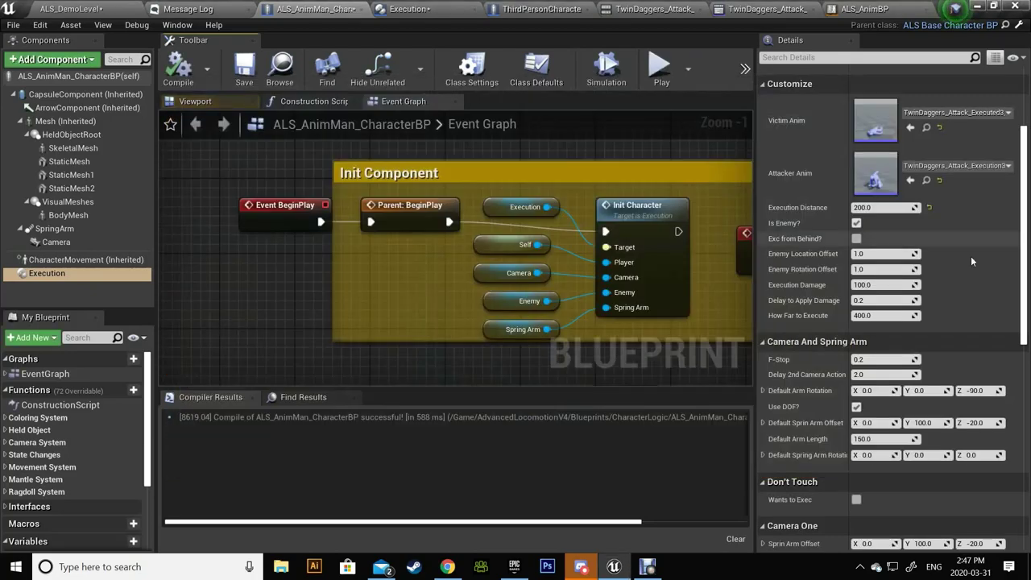
Step: Zero Default Spring Arm Offset, set Default Arm Length 300 and 2nd Spring Arm Rotation Y -70
scroll(965, 326, down, 3)
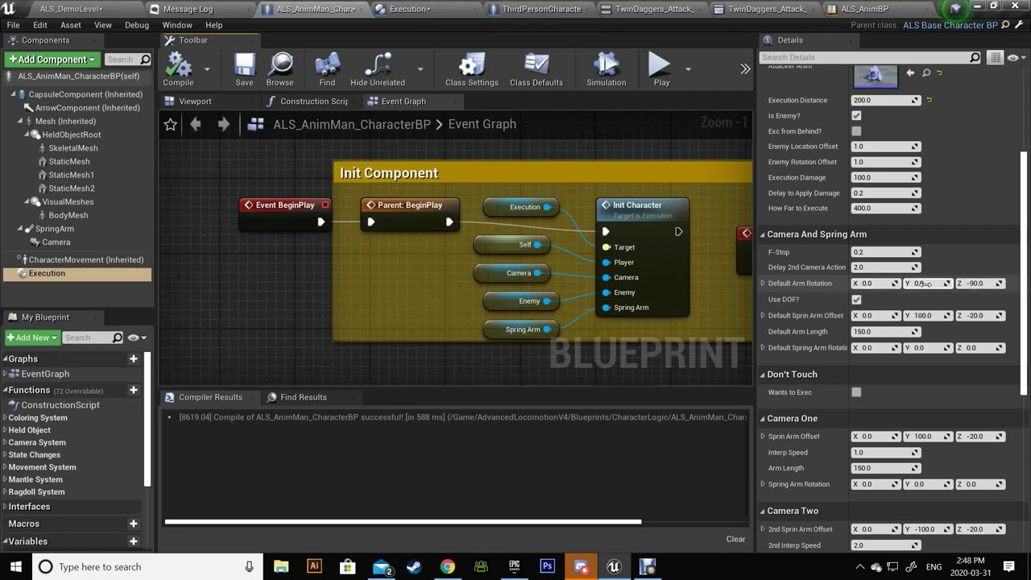
click(972, 283)
text(0)
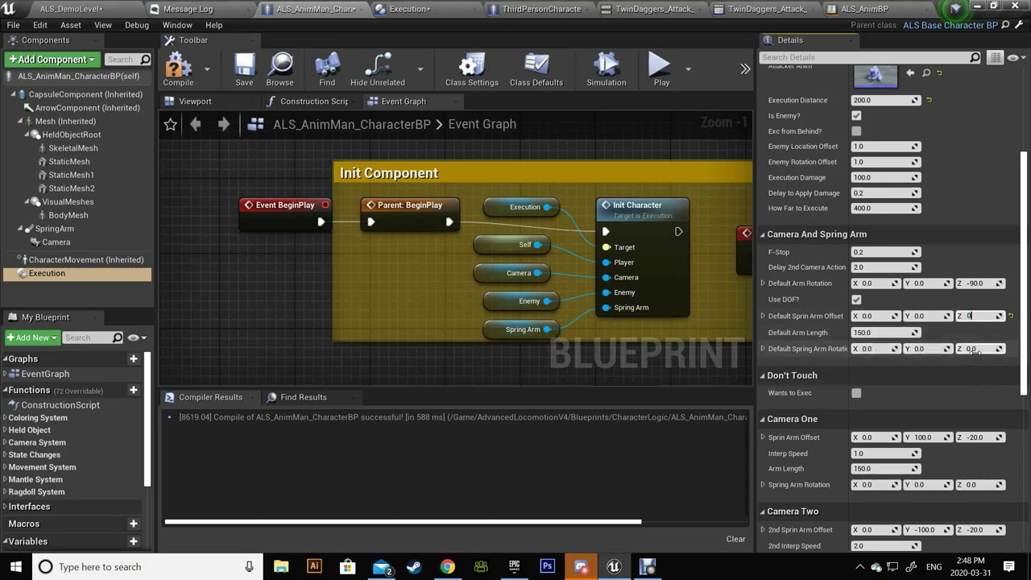
click(863, 332)
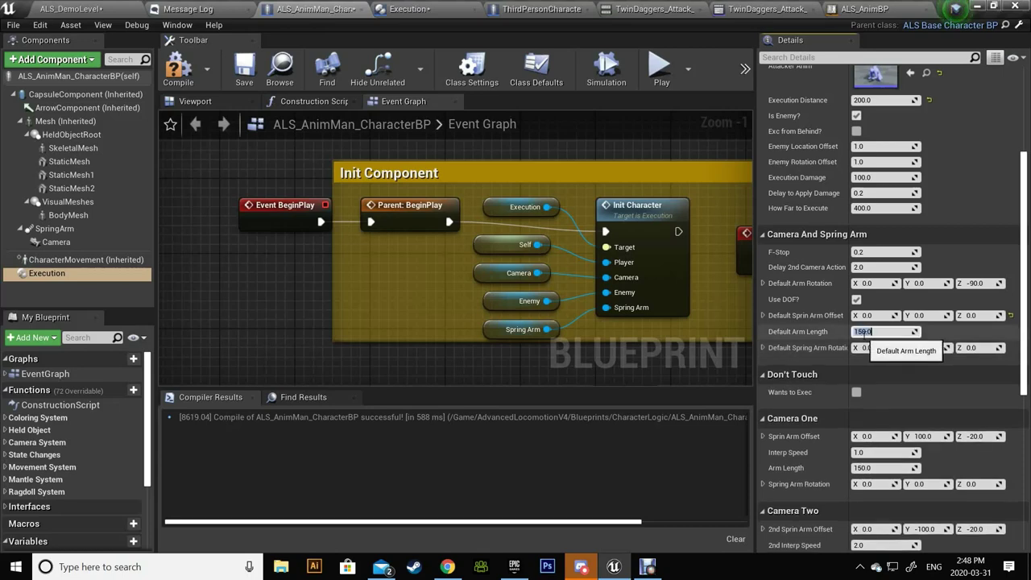
text(300)
key(Return)
scroll(830, 340, down, 5)
text(-70)
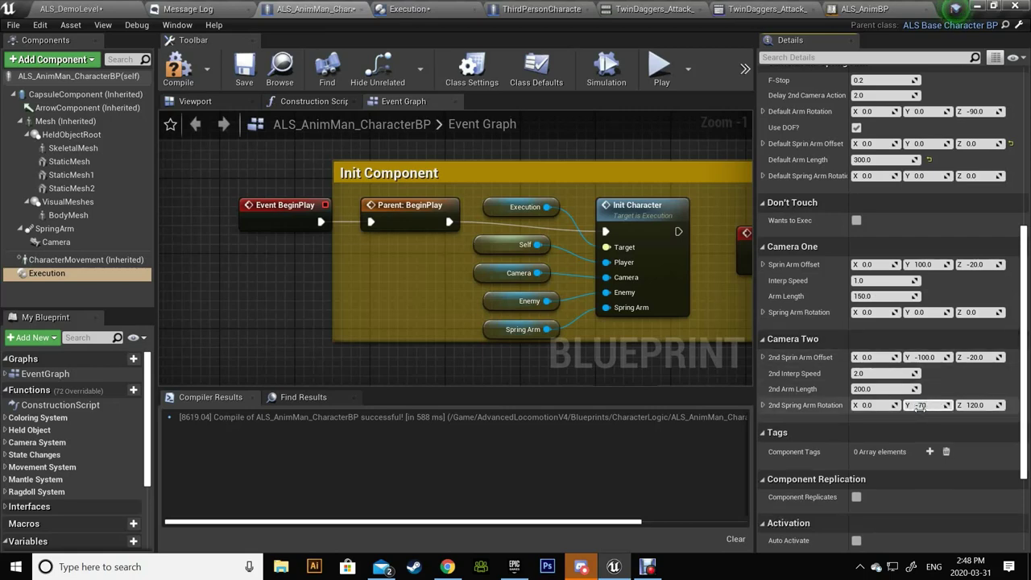
key(Return)
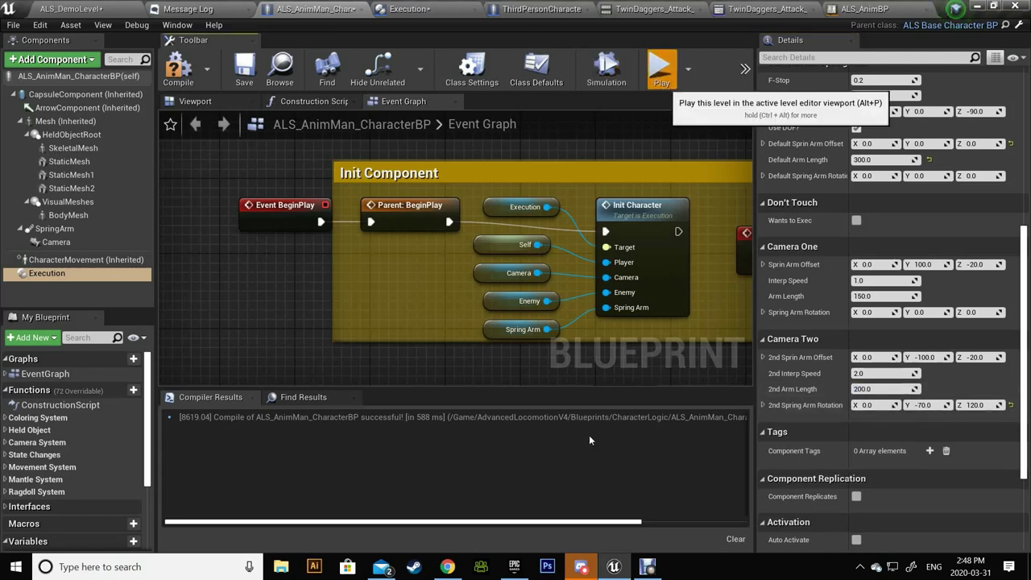
Step: Play-test the new camera settings, then stop the game
key(w)
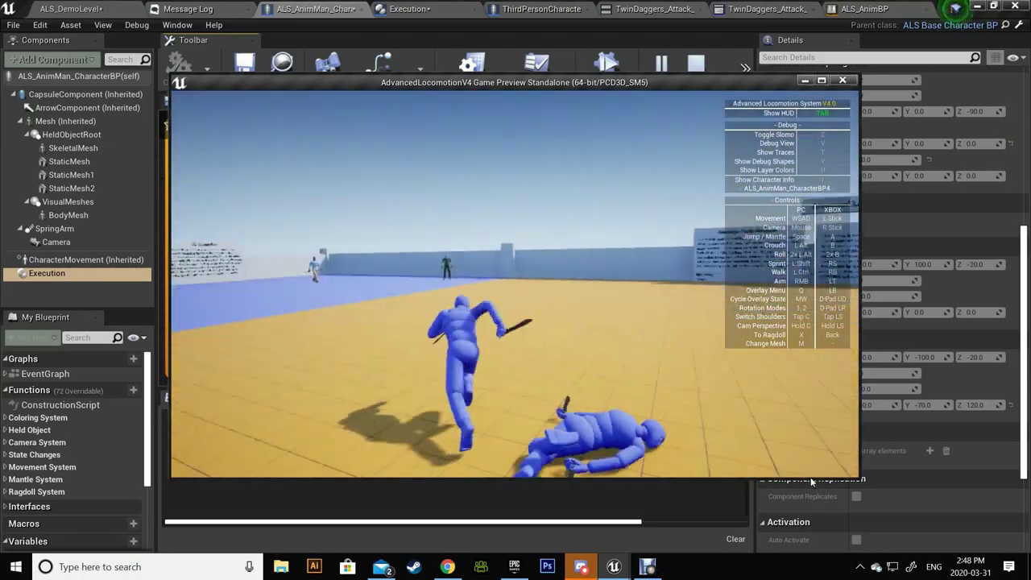
key(Escape)
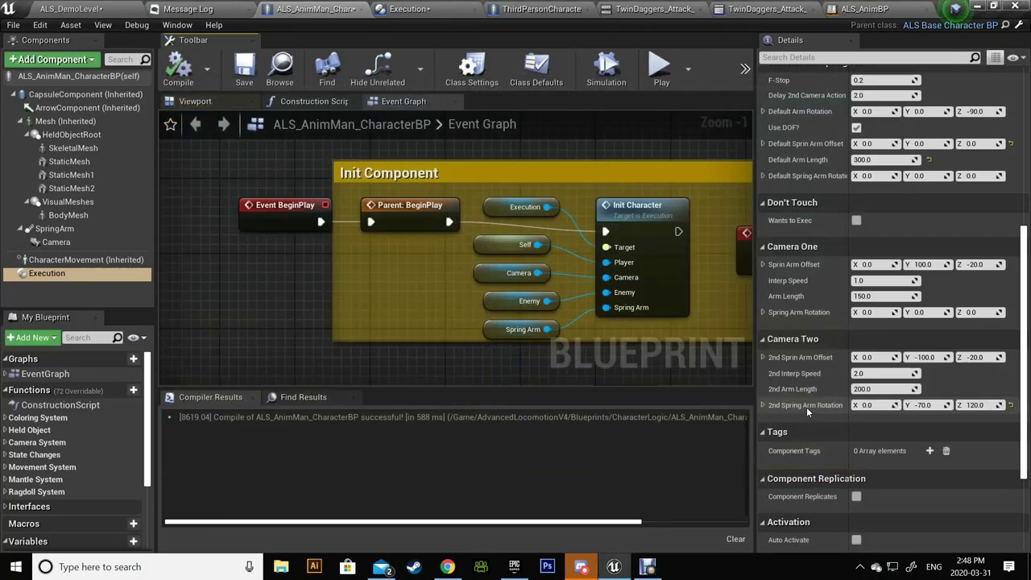
scroll(866, 306, up, 3)
scroll(866, 305, up, 1)
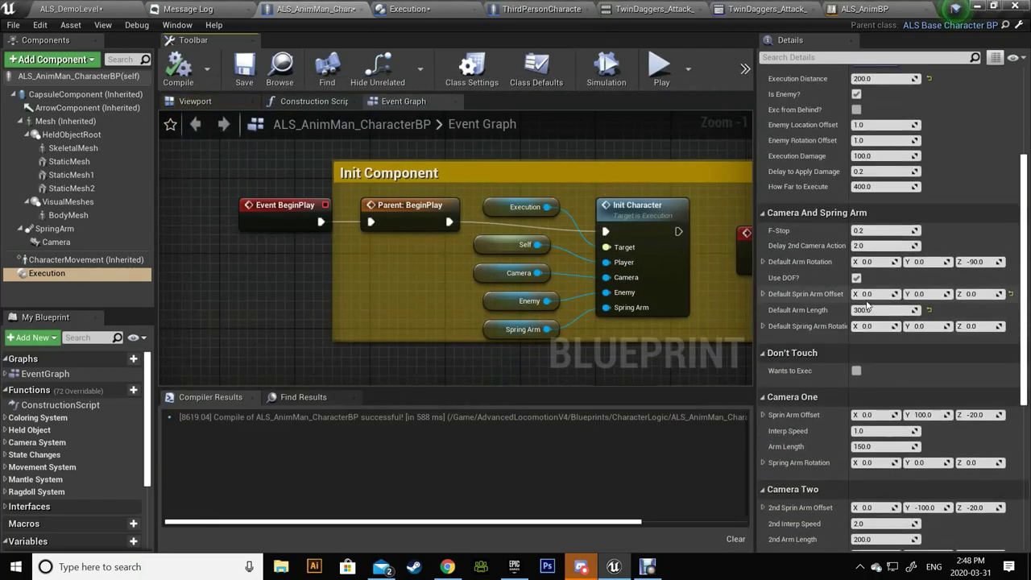
scroll(846, 260, down, 1)
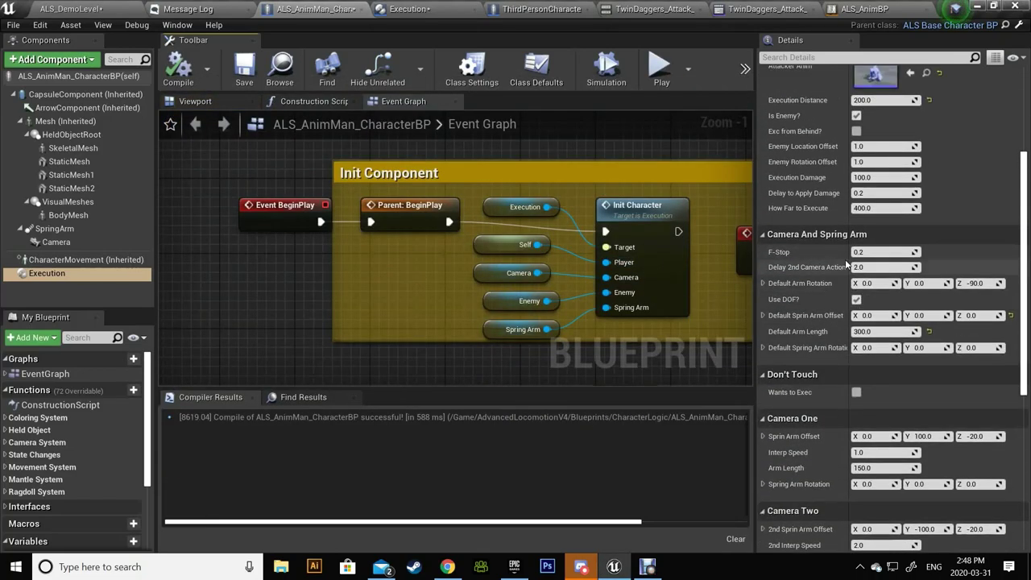
scroll(847, 266, down, 1)
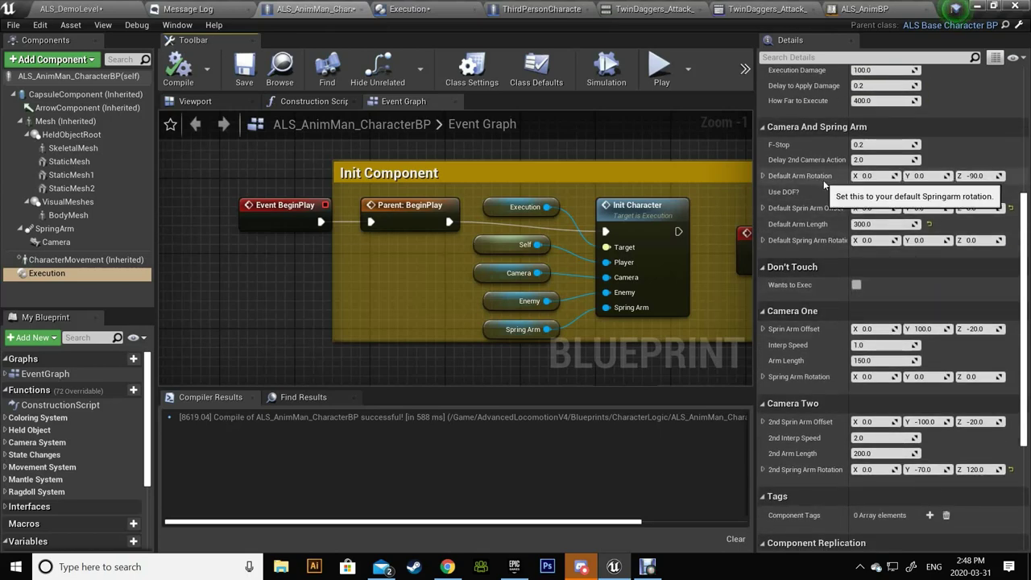
Step: Set Default Arm Rotation Z to 0 and start another play test
click(975, 176)
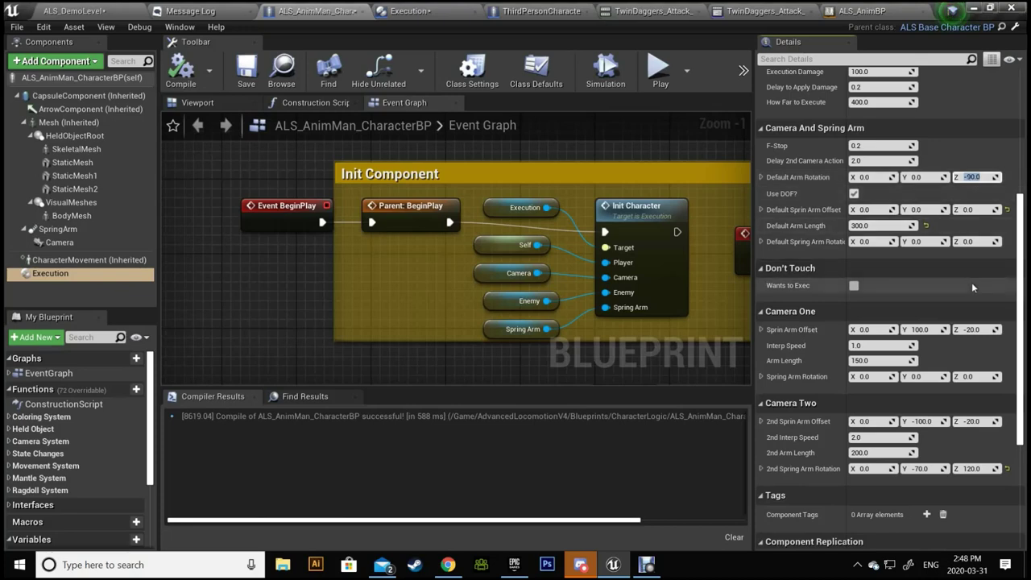
text(0)
key(Return)
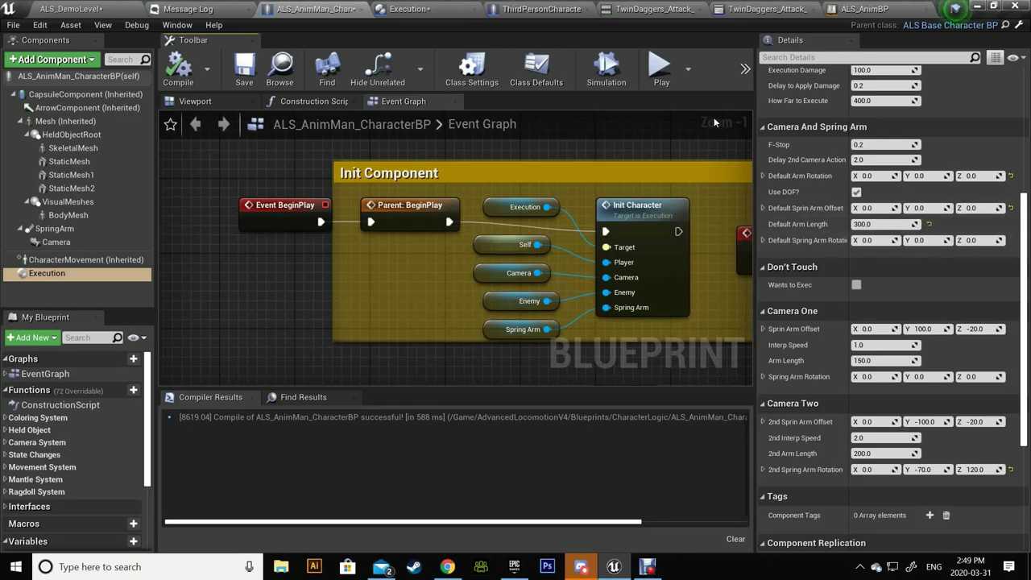
click(662, 70)
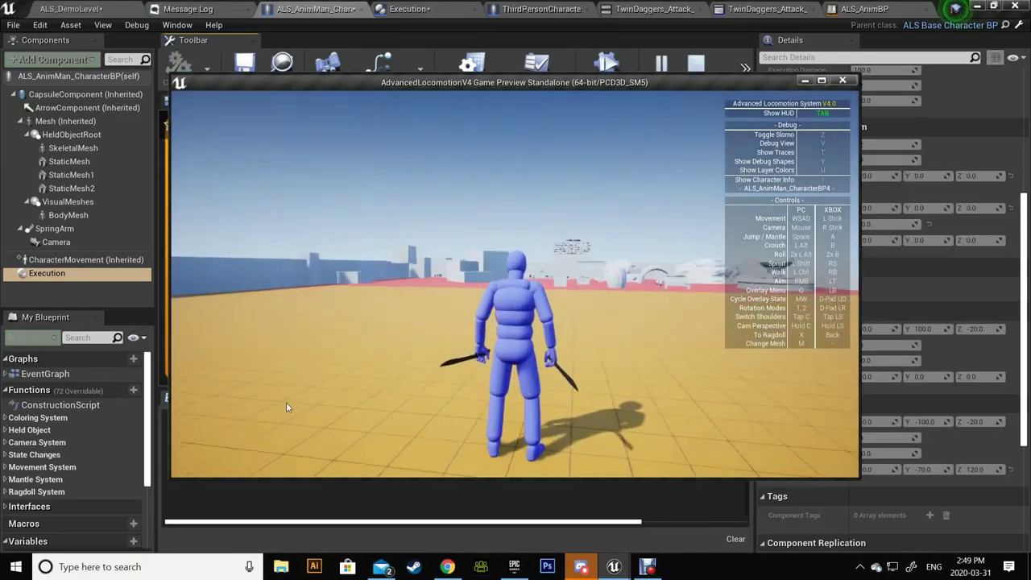
Step: Run the dagger character up to an enemy, perform the execution takedown, then move past the body
key(w)
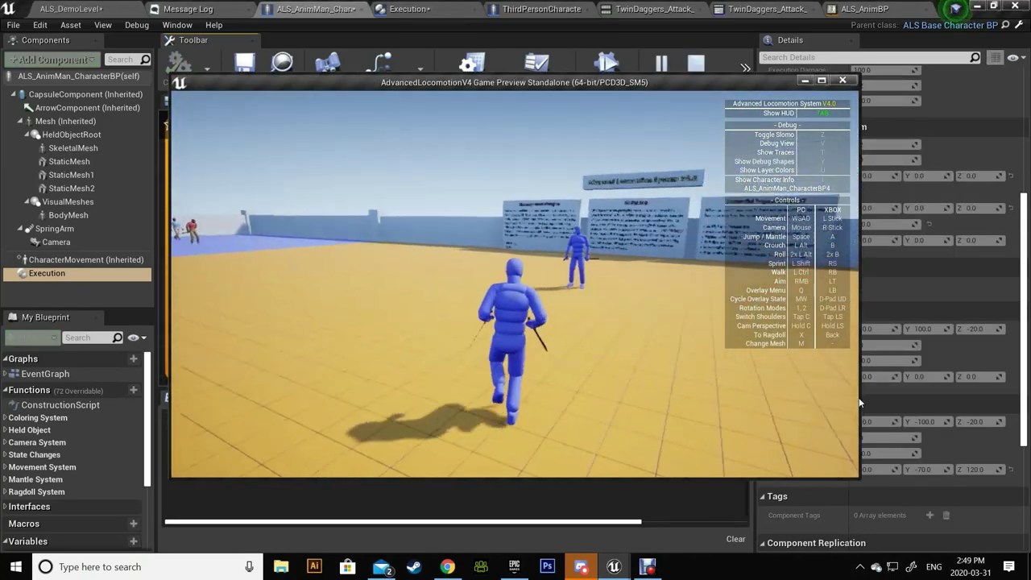
key(e)
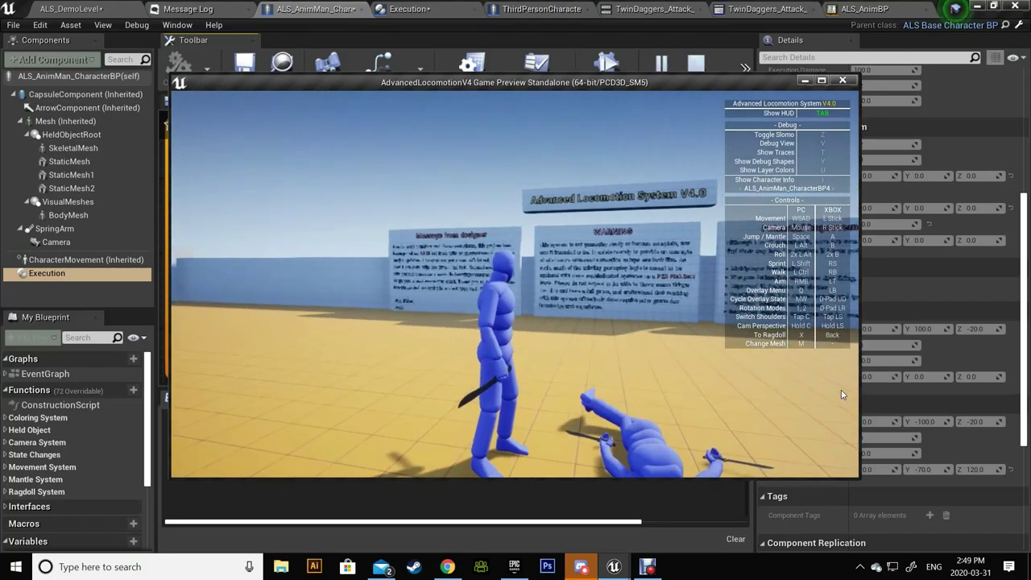
key(w)
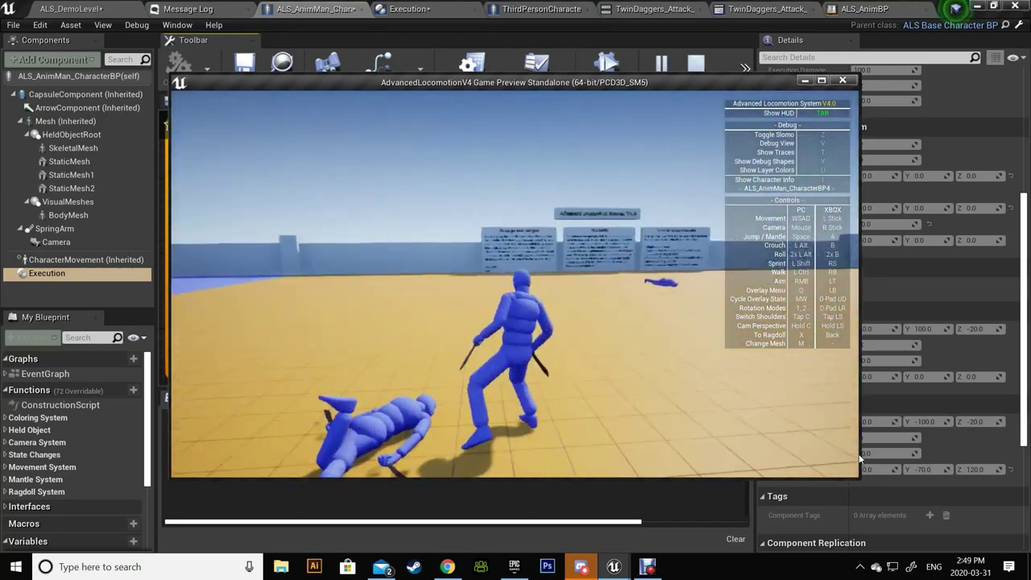
key(w)
key(w)
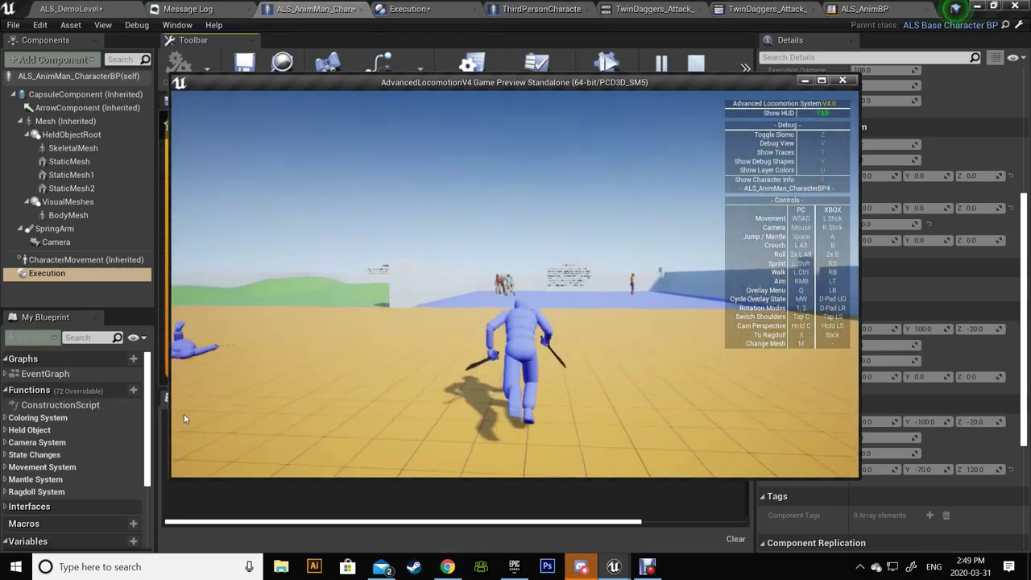
Step: Stop the play session and scroll the Details panel back up toward Customize
key(Escape)
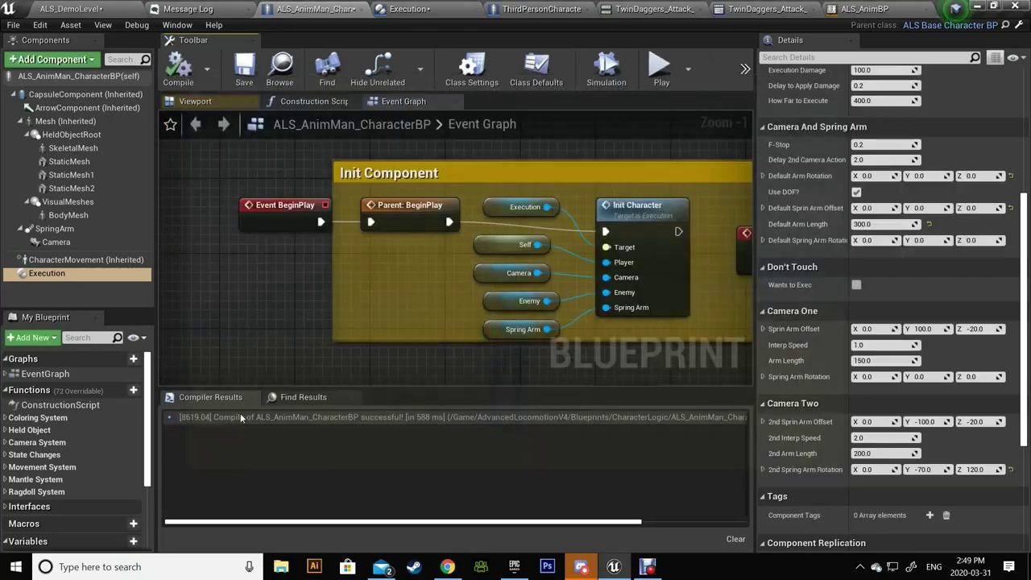
scroll(869, 276, up, 3)
scroll(862, 278, up, 2)
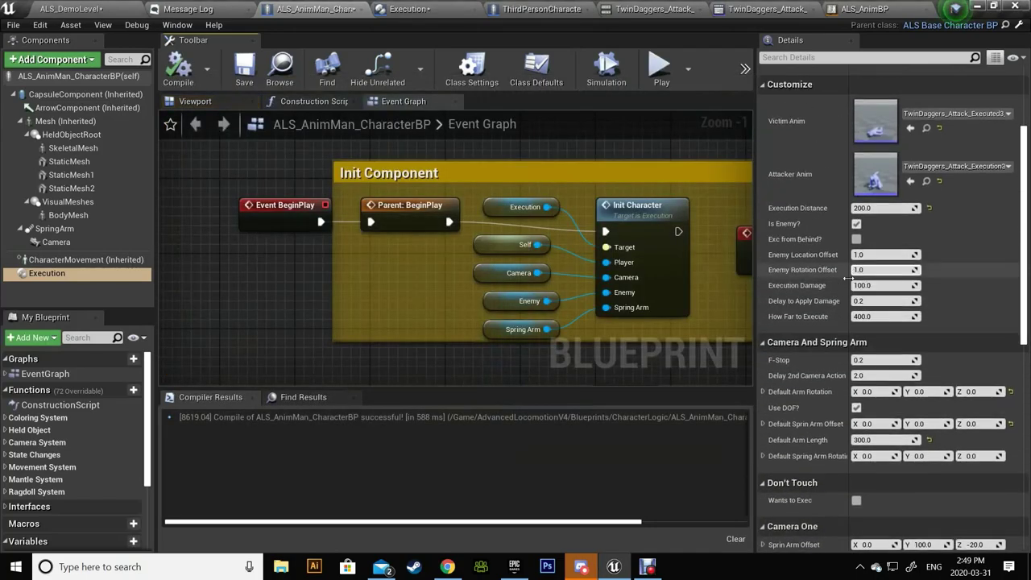